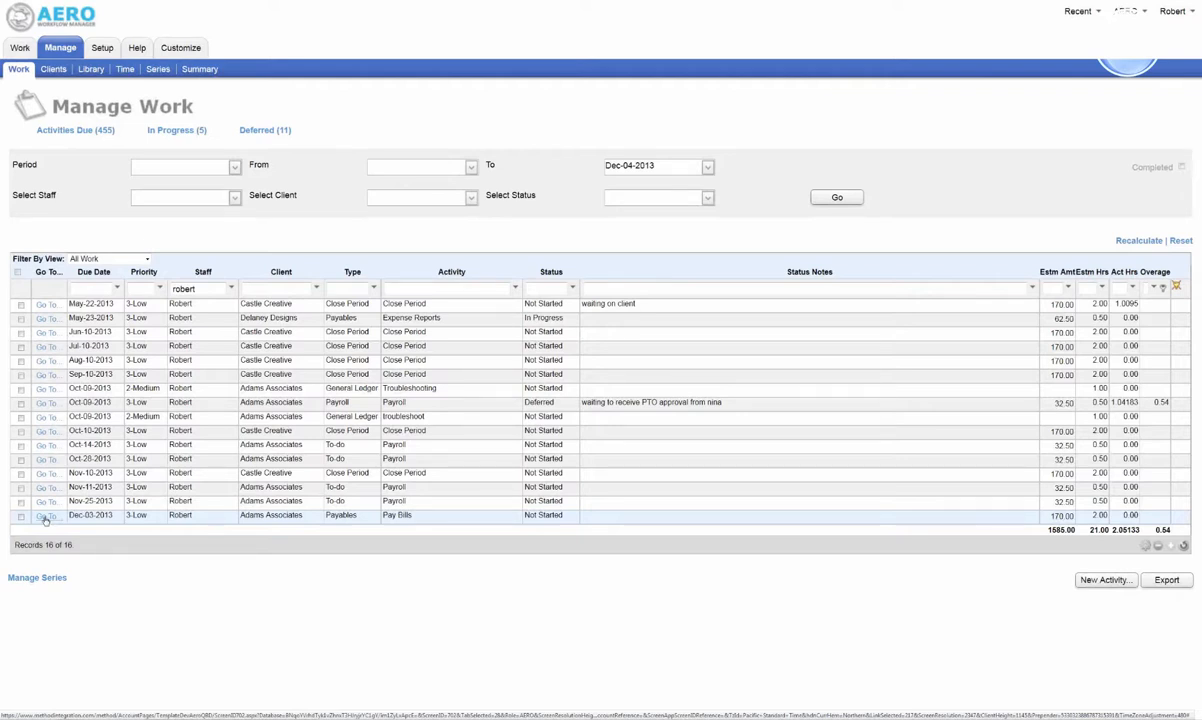
Open the Adams Associates Pay Bills activity due Dec-03-2013 and view its steps and recurring date settings.
left_click(45, 517)
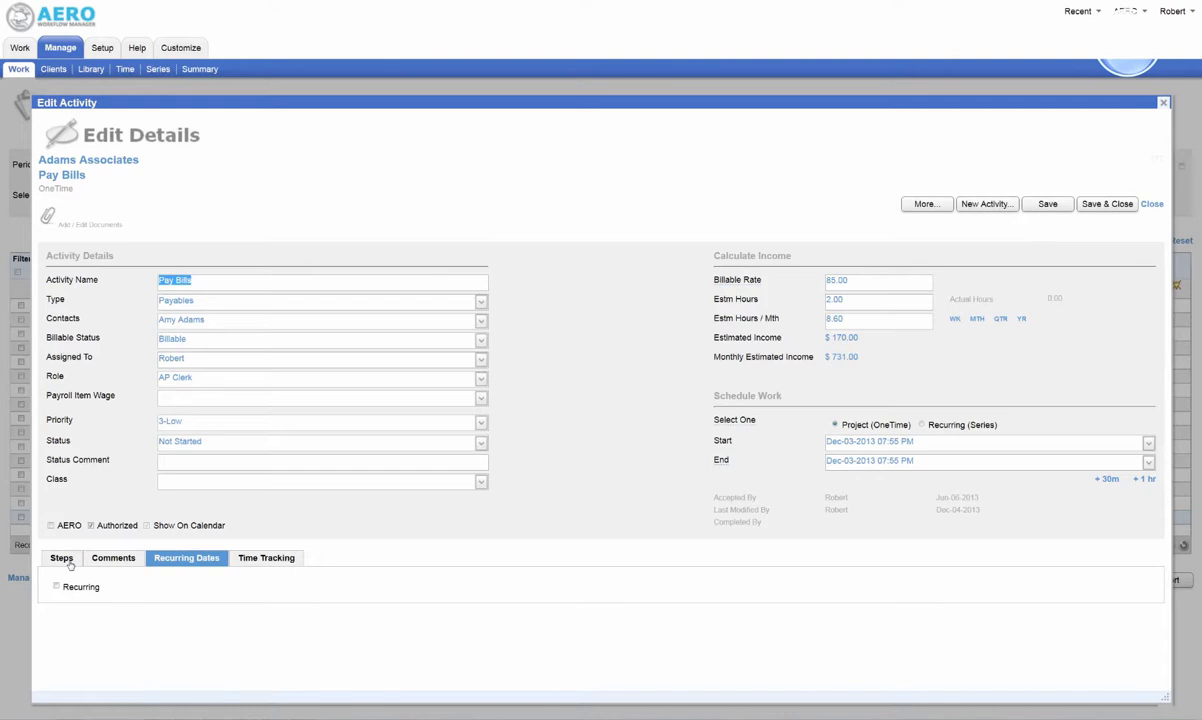
left_click(101, 564)
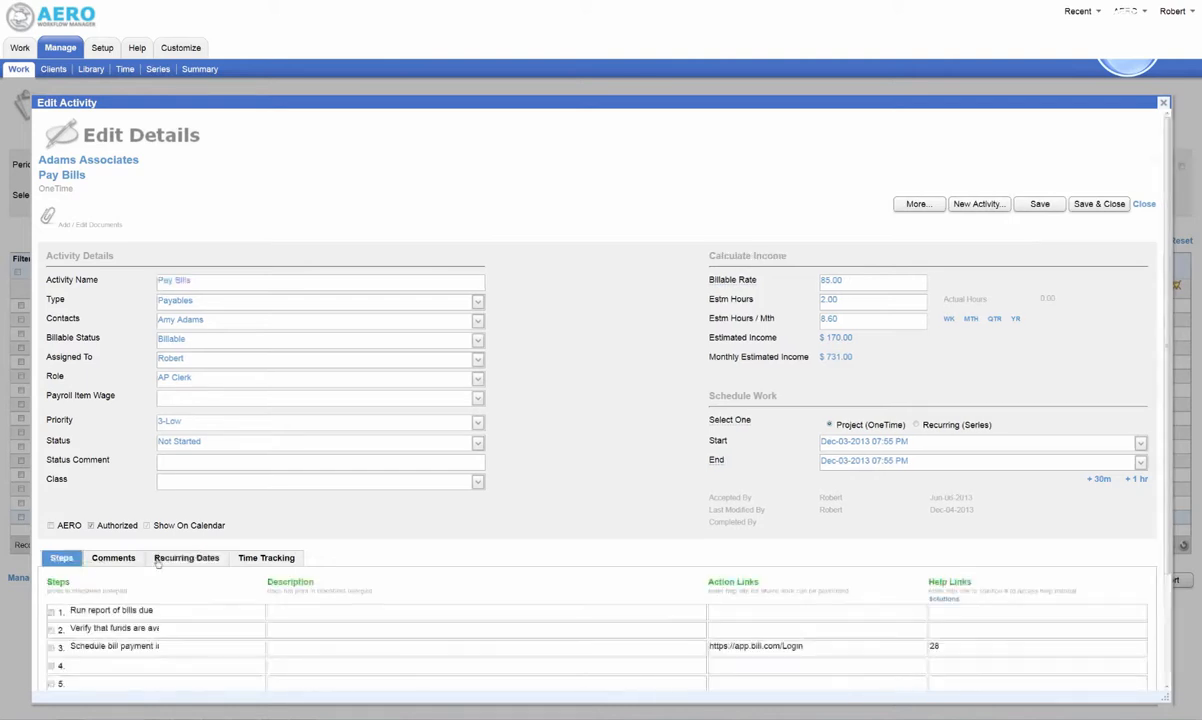
left_click(222, 560)
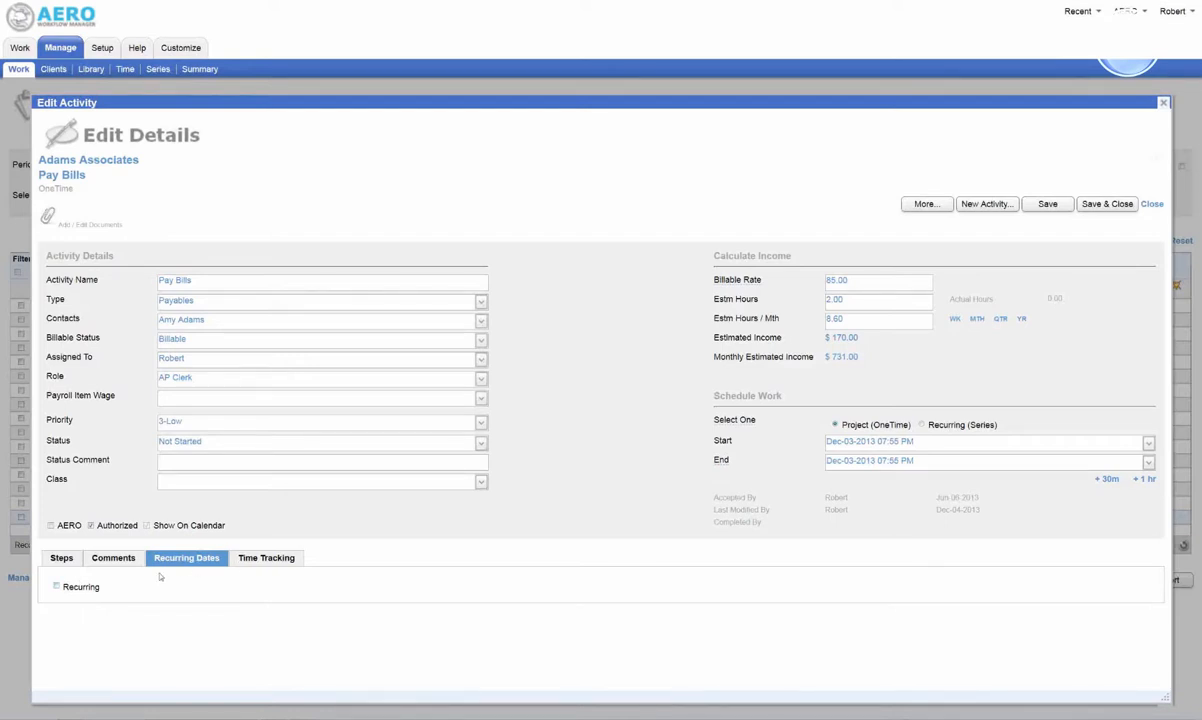
left_click(56, 587)
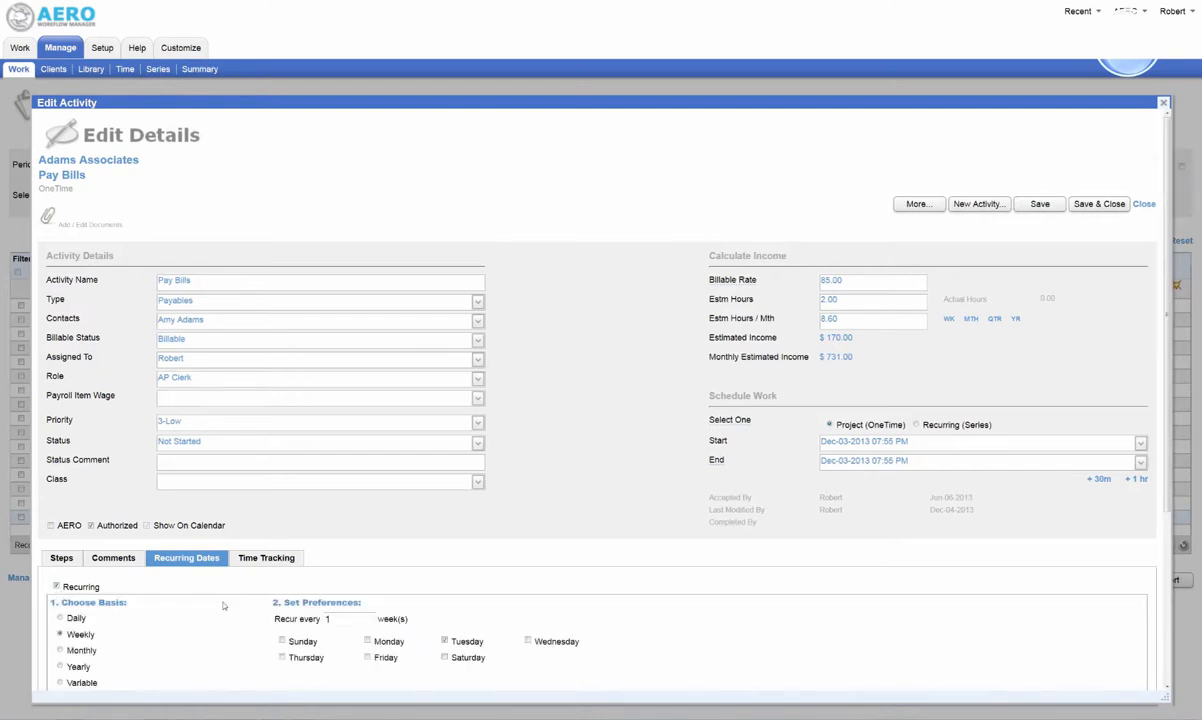
scroll(223, 606, "down", 2)
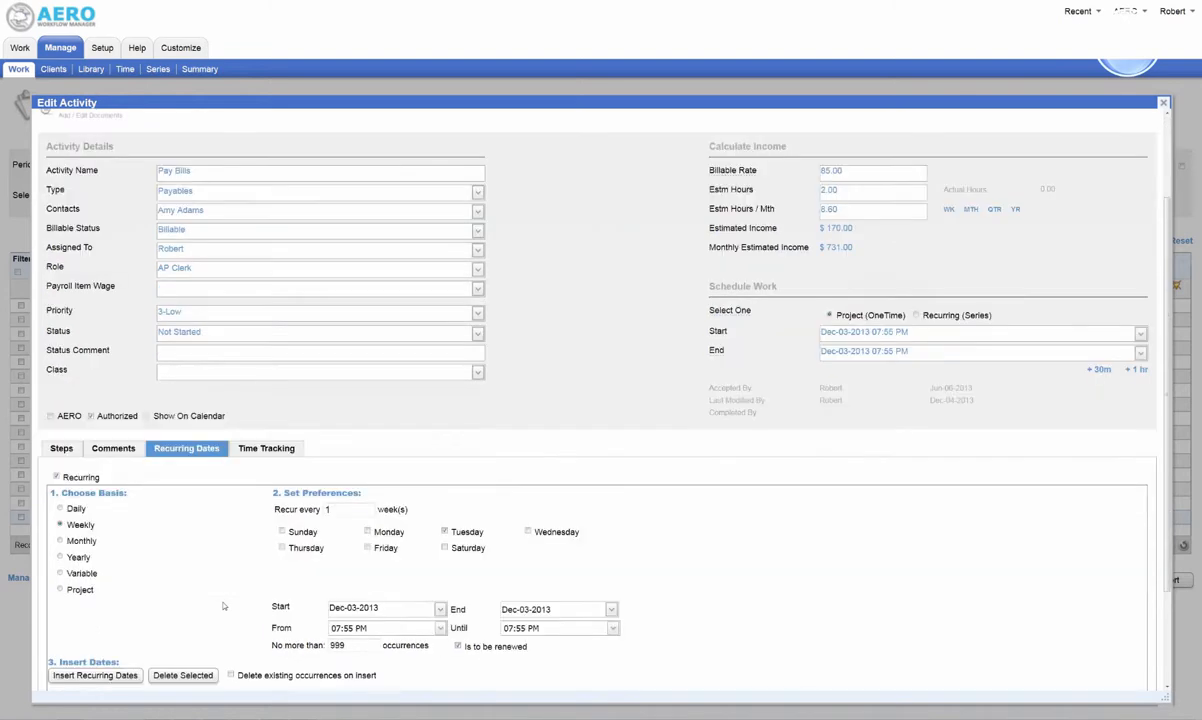
scroll(223, 606, "down", 2)
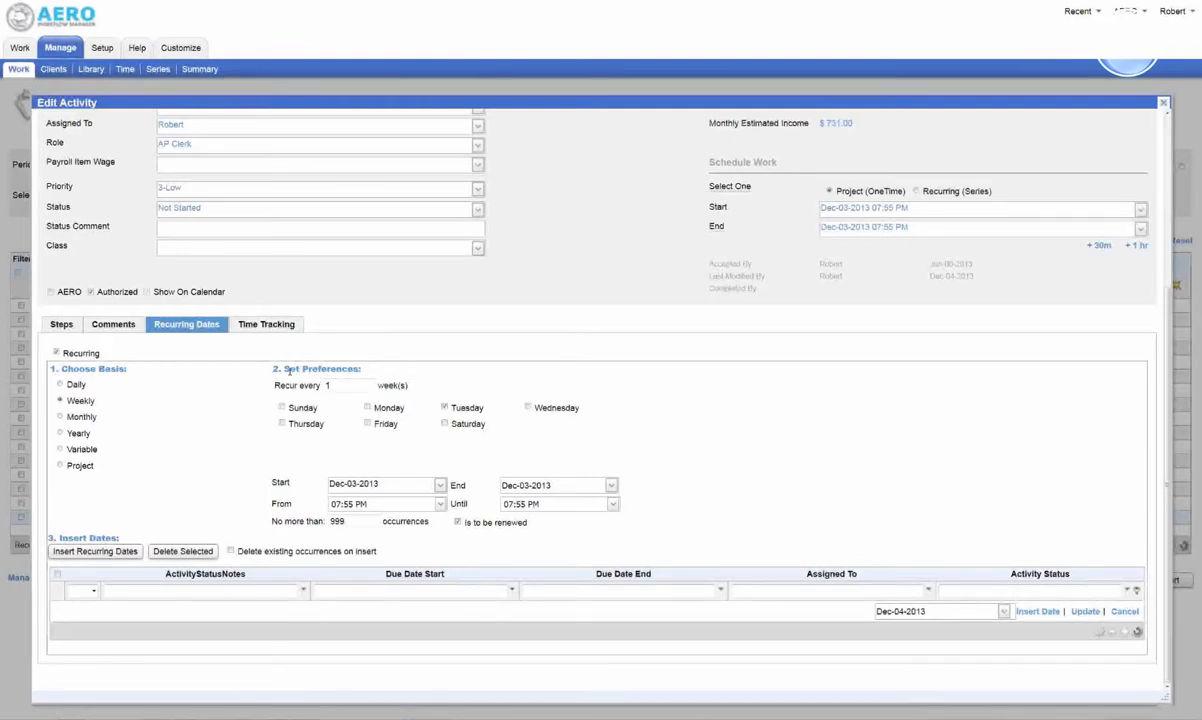
scroll(289, 370, "up", 3)
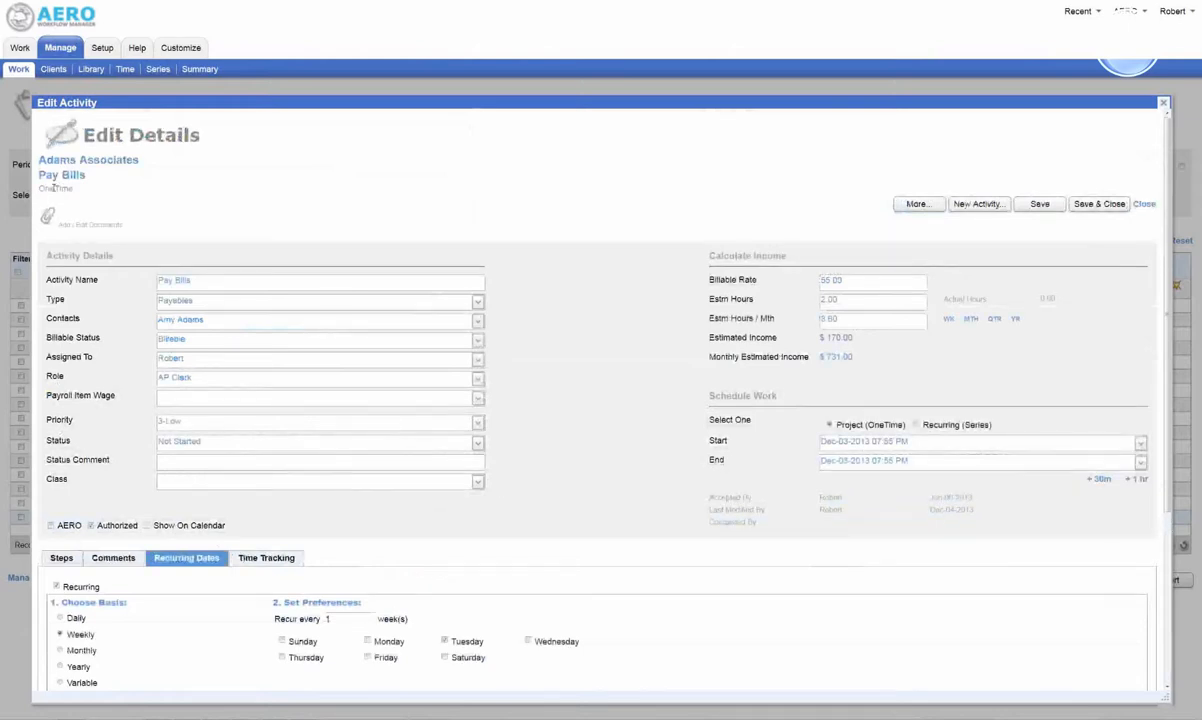
scroll(62, 188, "down", 3)
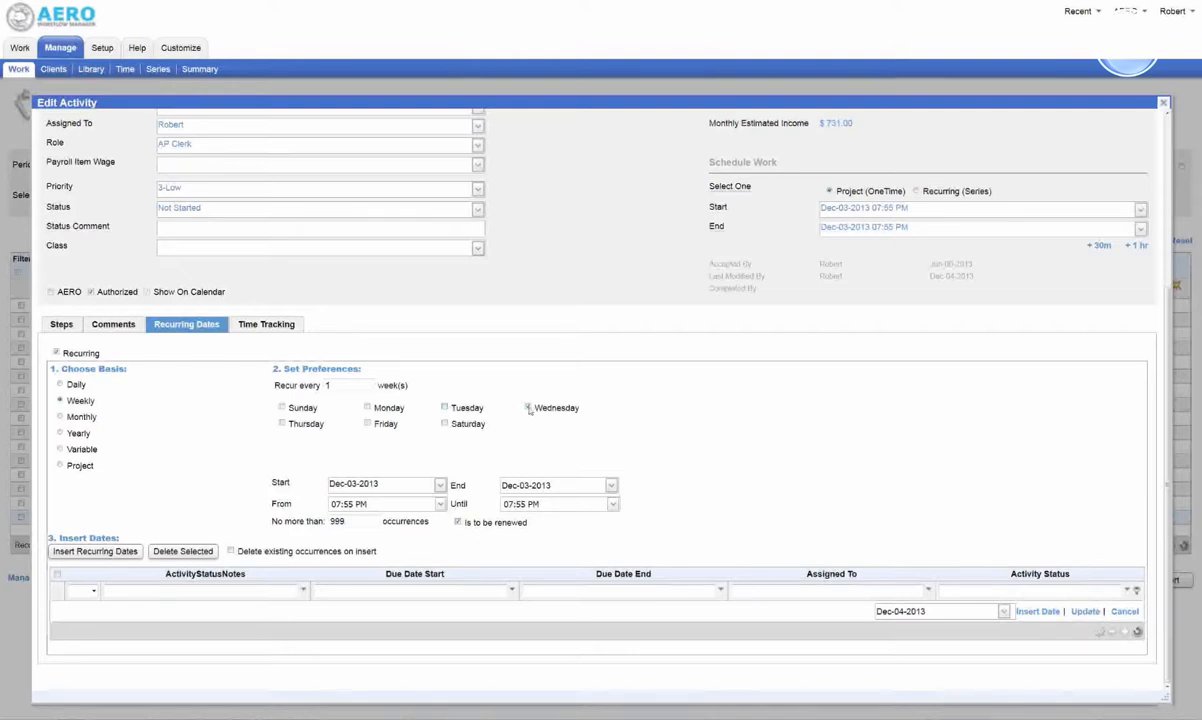
left_click(529, 409)
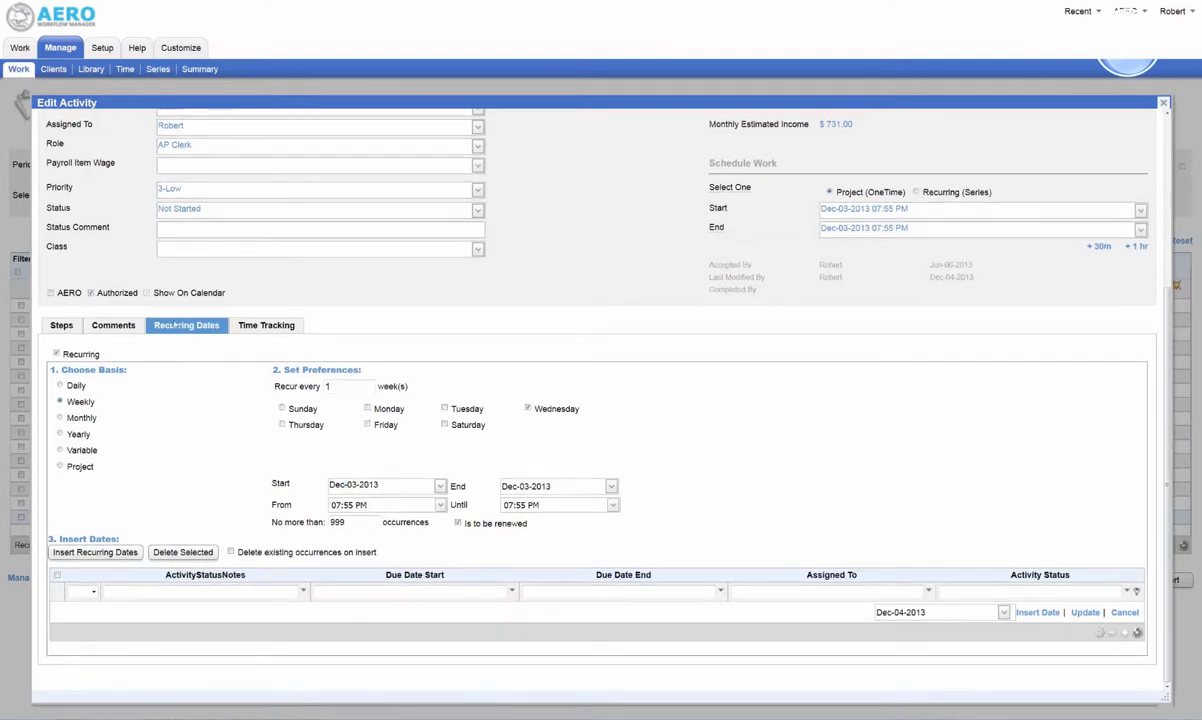
left_click(56, 353)
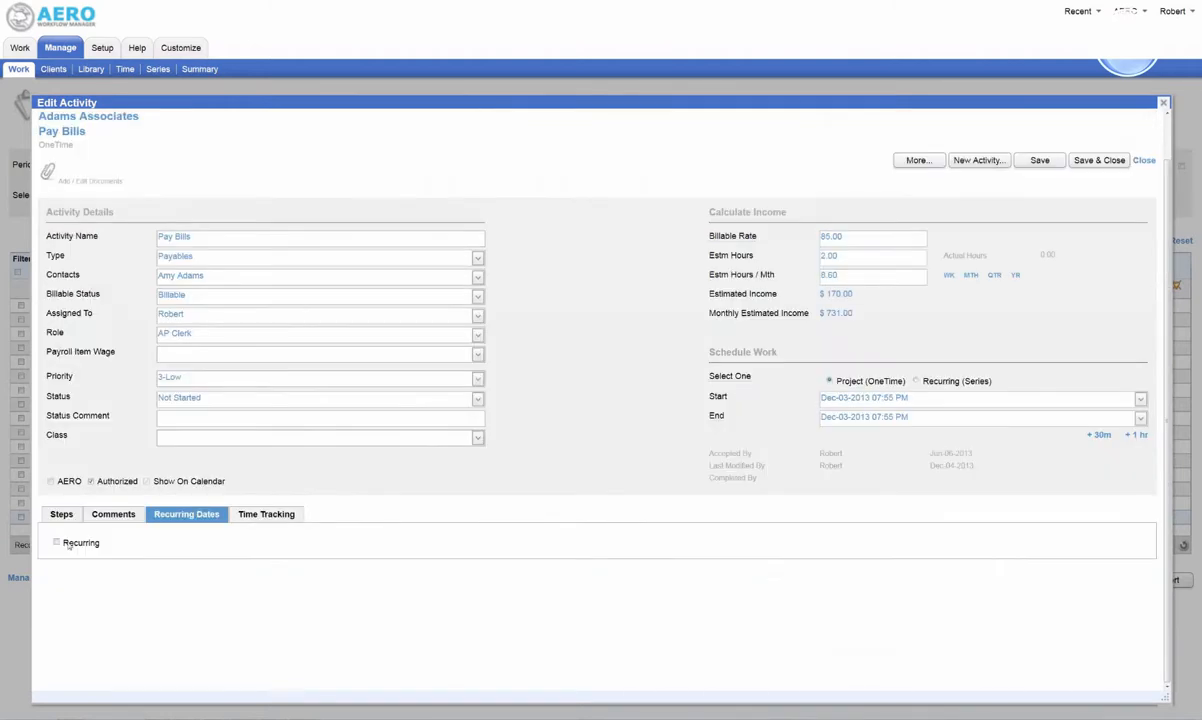
Schedule the activity as Recurring (Series), dismiss the message, and extend the end time by 1 hour.
left_click(917, 382)
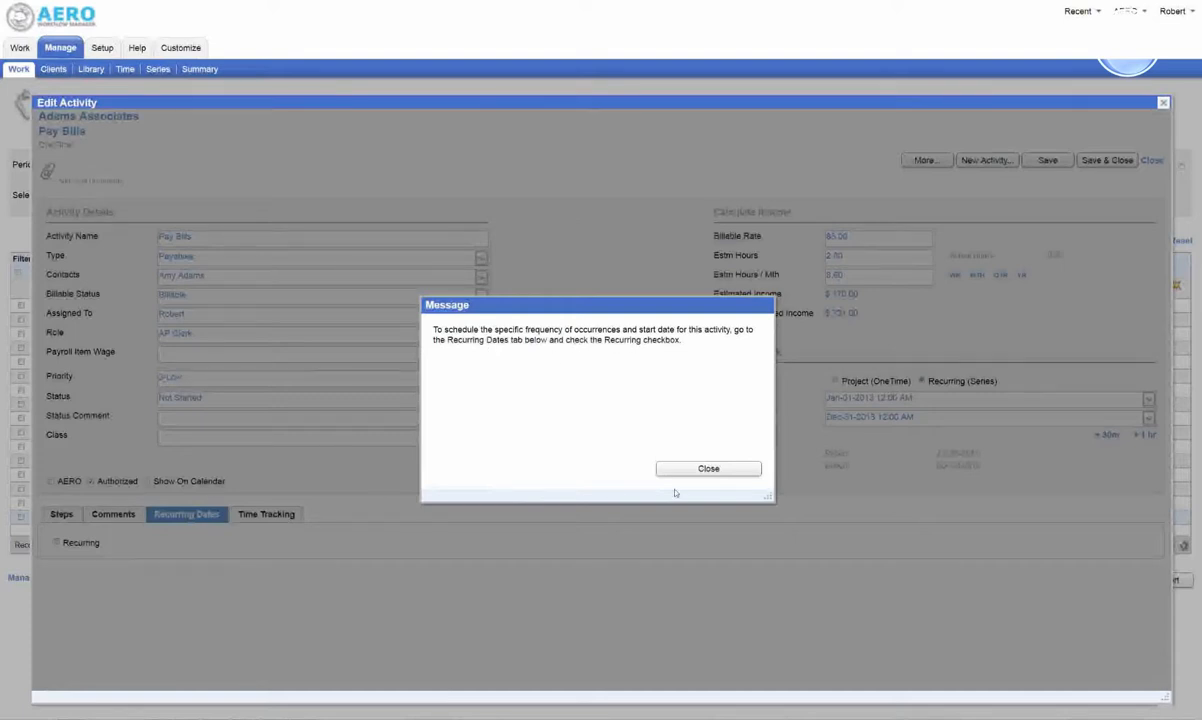
left_click(708, 468)
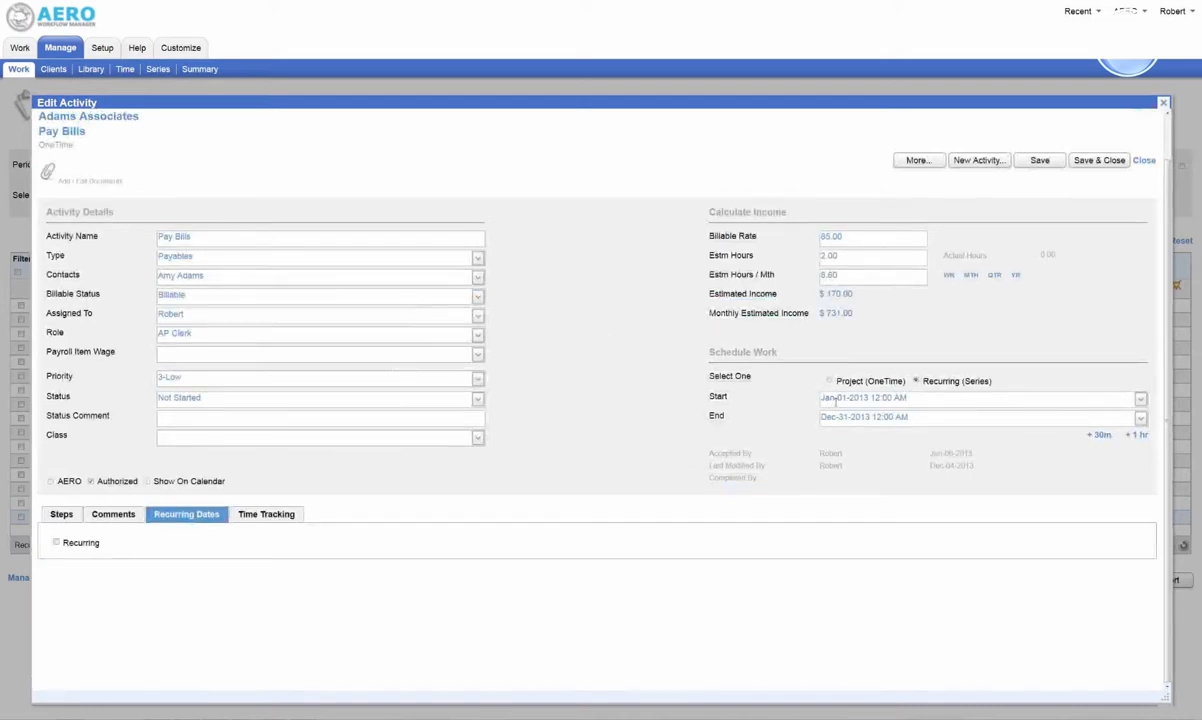
left_click(1137, 436)
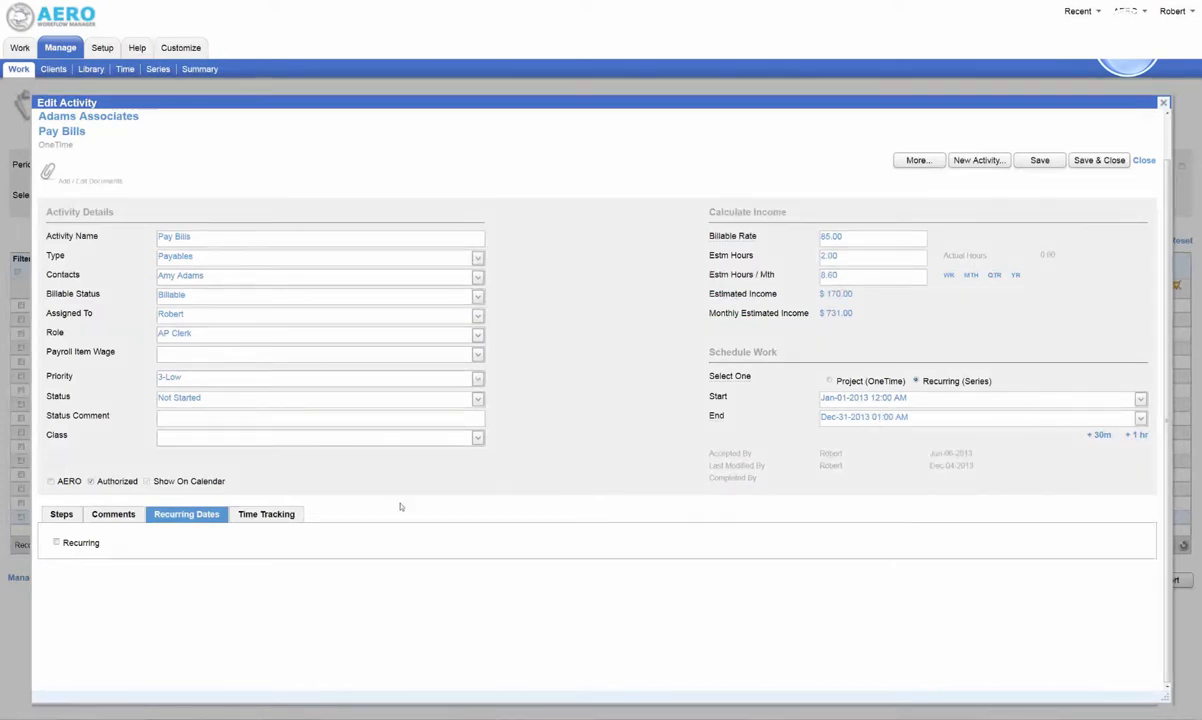
Enable recurrence for the activity and insert the weekly Tuesday dates starting from Jan-01-2013 instead of today's date.
left_click(57, 543)
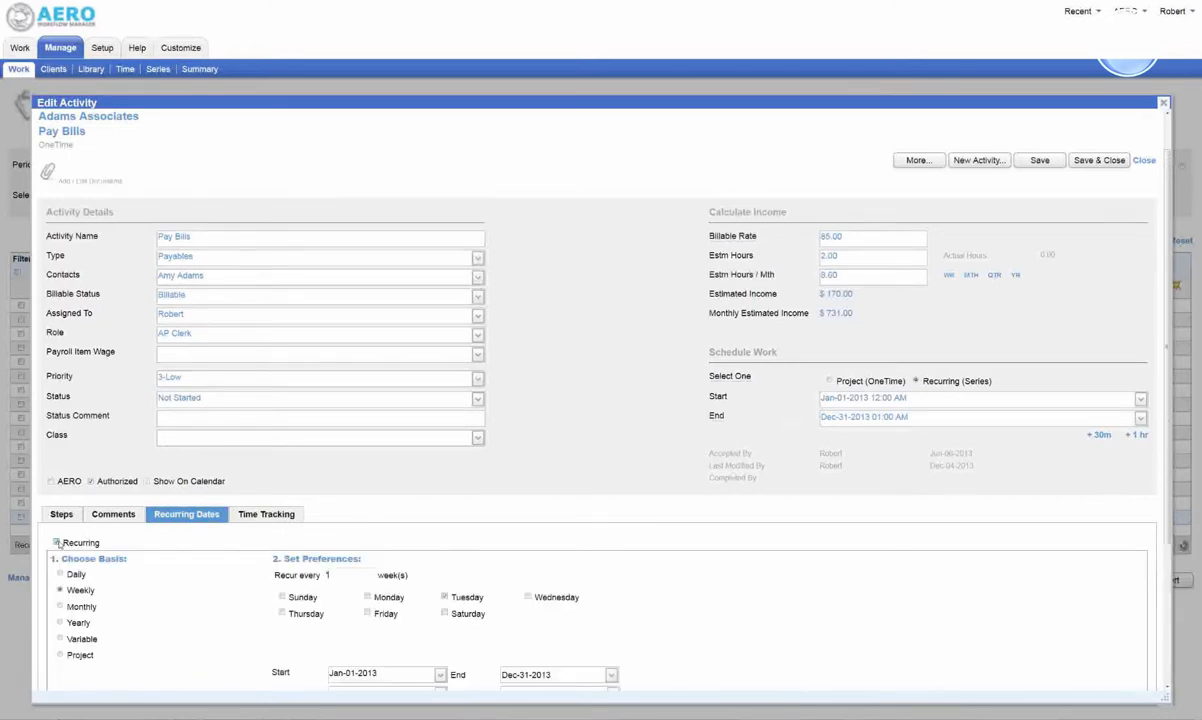
scroll(57, 543, "down", 2)
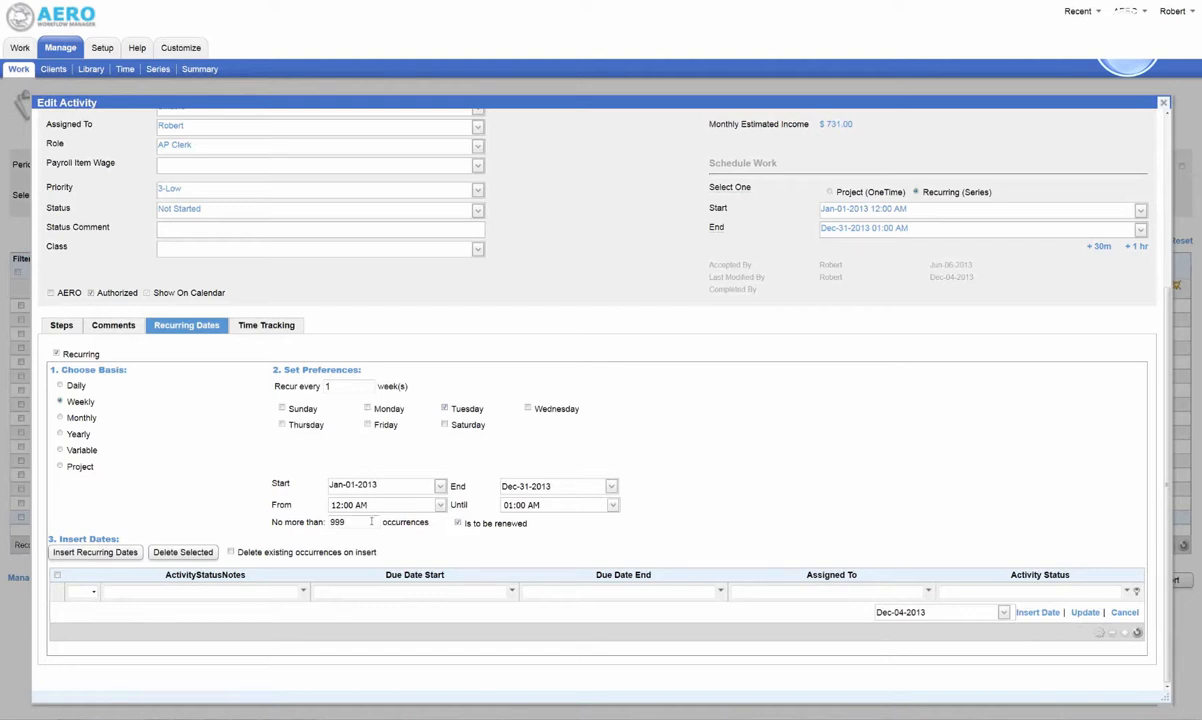
left_click_drag(369, 523, 322, 522)
left_click(360, 523)
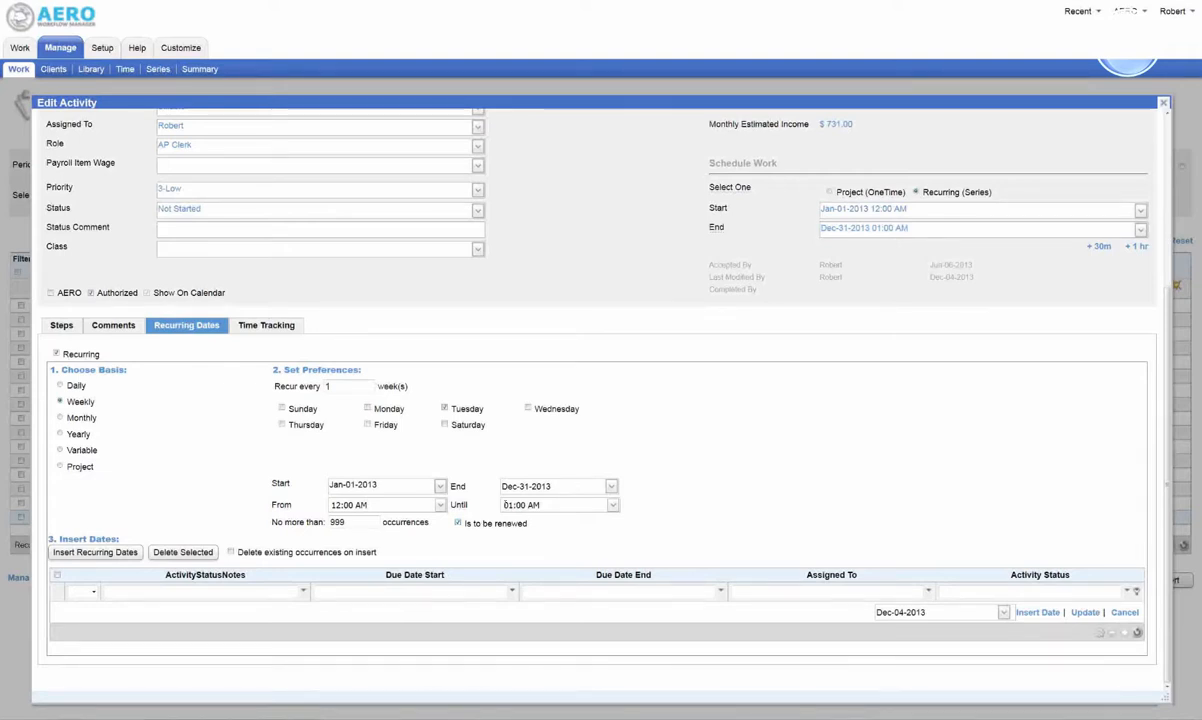
scroll(505, 505, "up", 3)
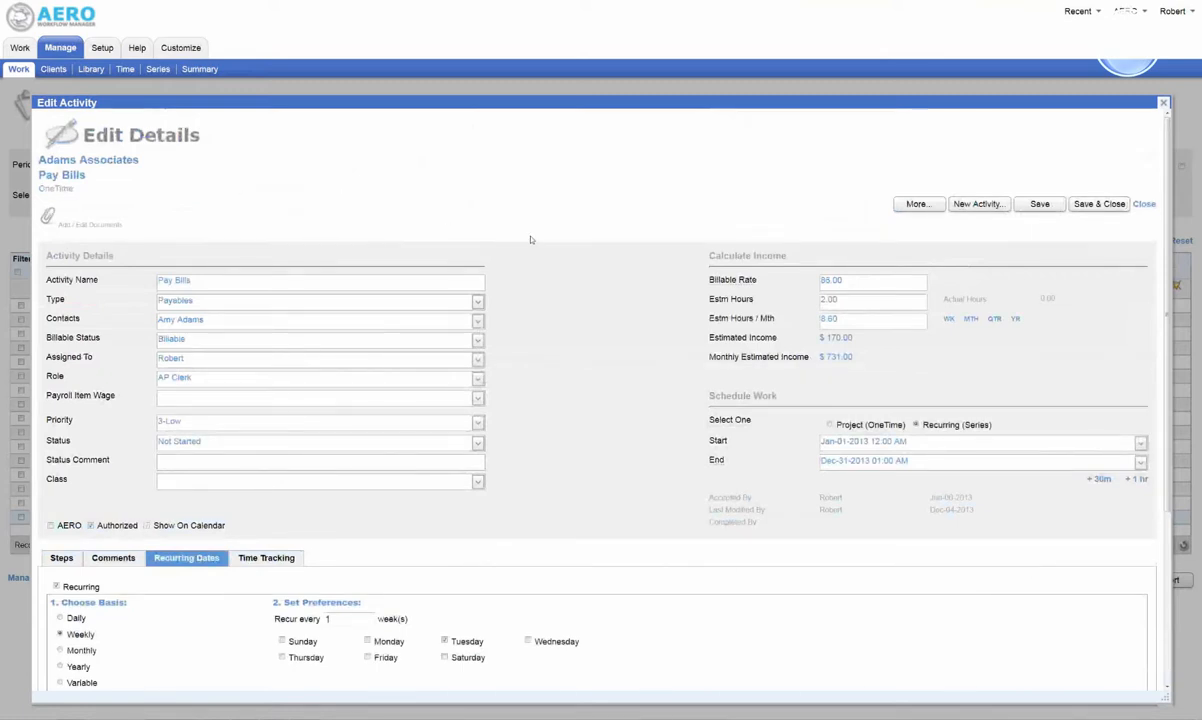
scroll(547, 240, "down", 3)
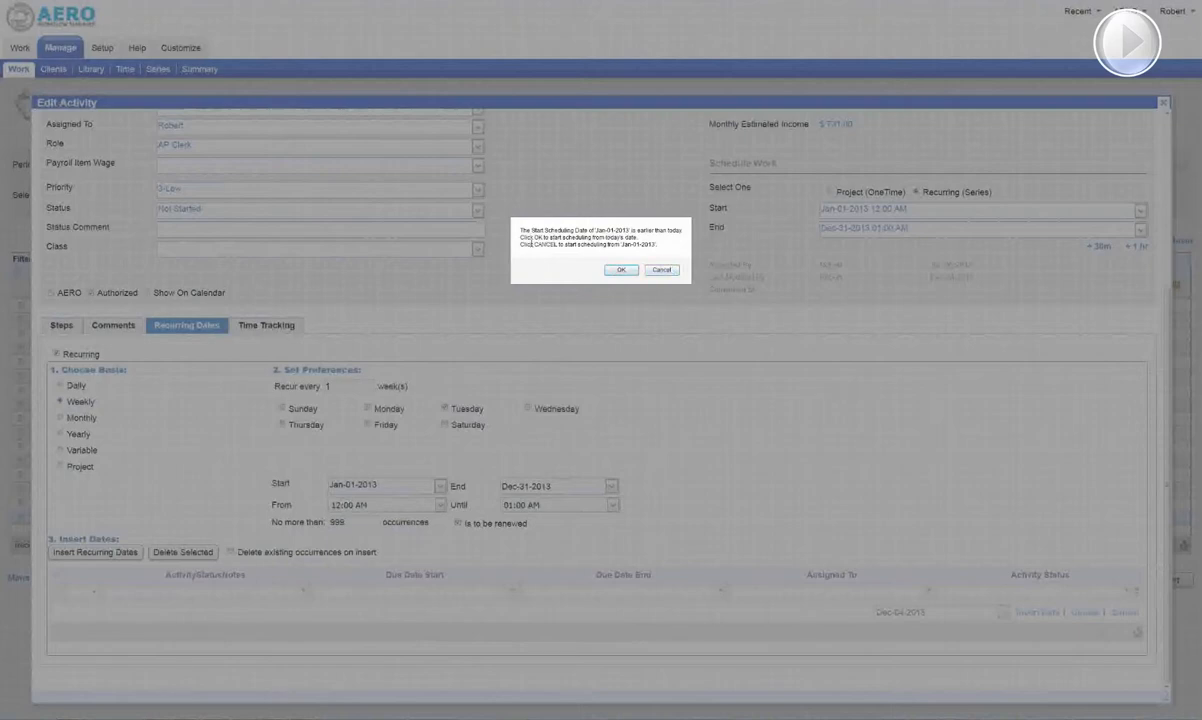
left_click(662, 270)
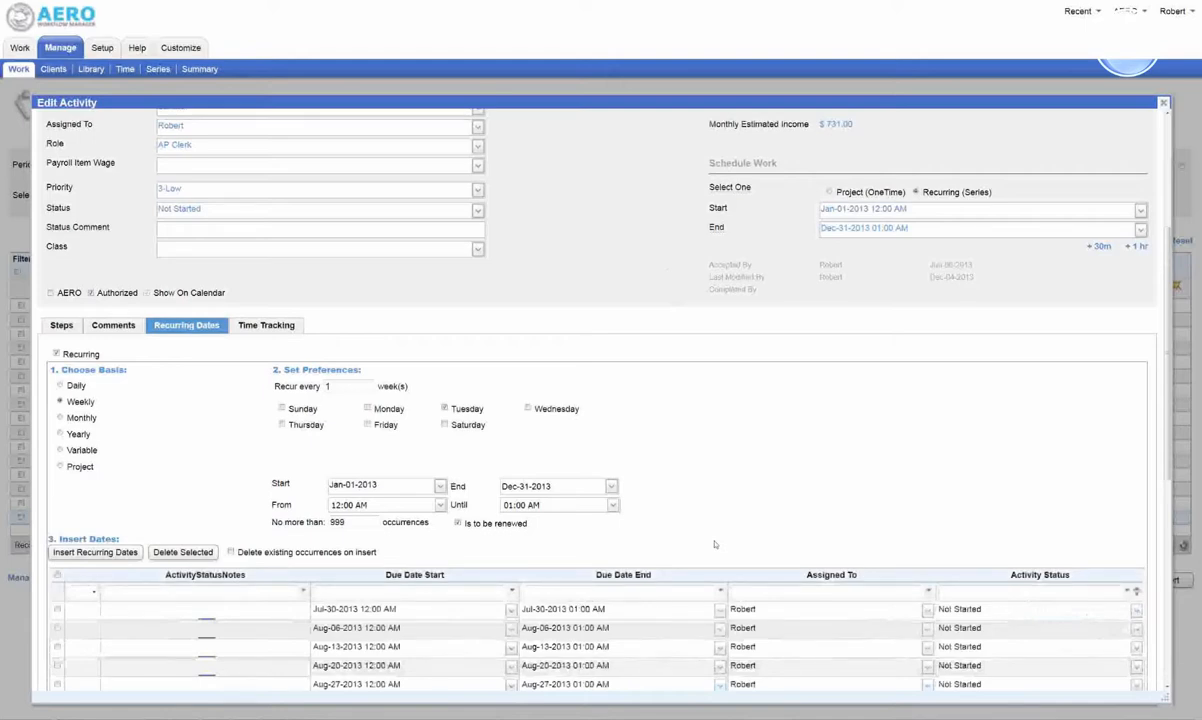
Review the inserted occurrences through December 2013 and delete all of them.
scroll(714, 544, "down", 1)
scroll(714, 544, "down", 4)
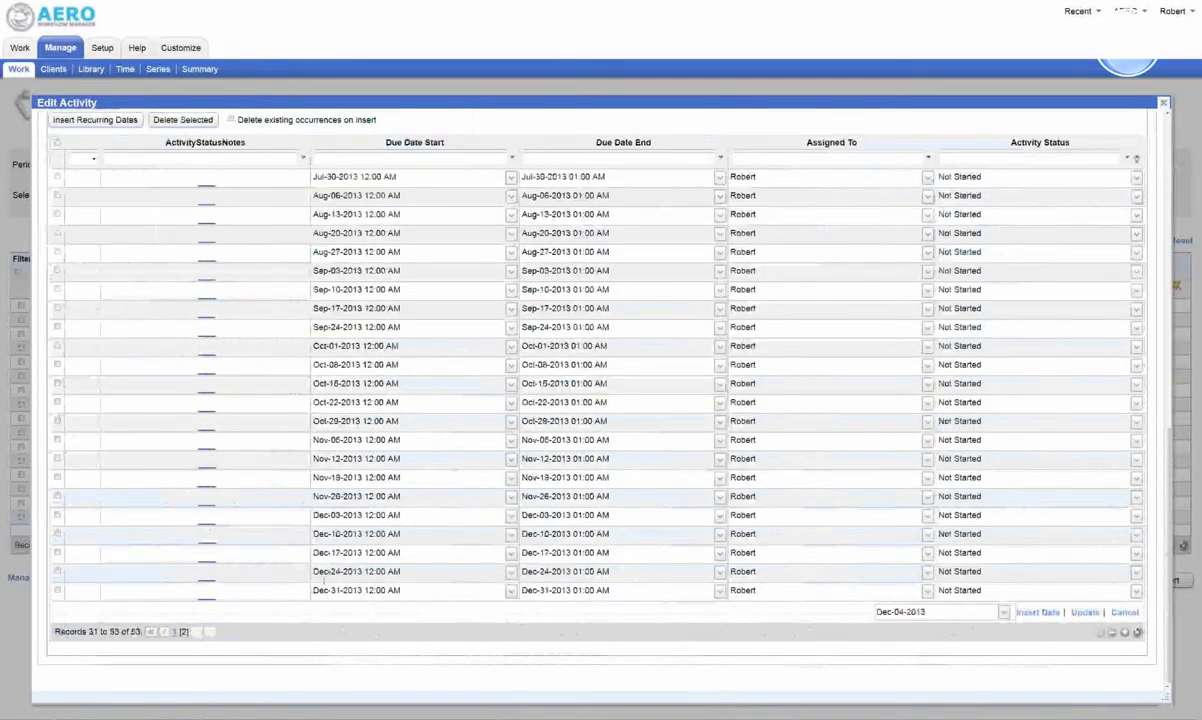
scroll(323, 580, "up", 1)
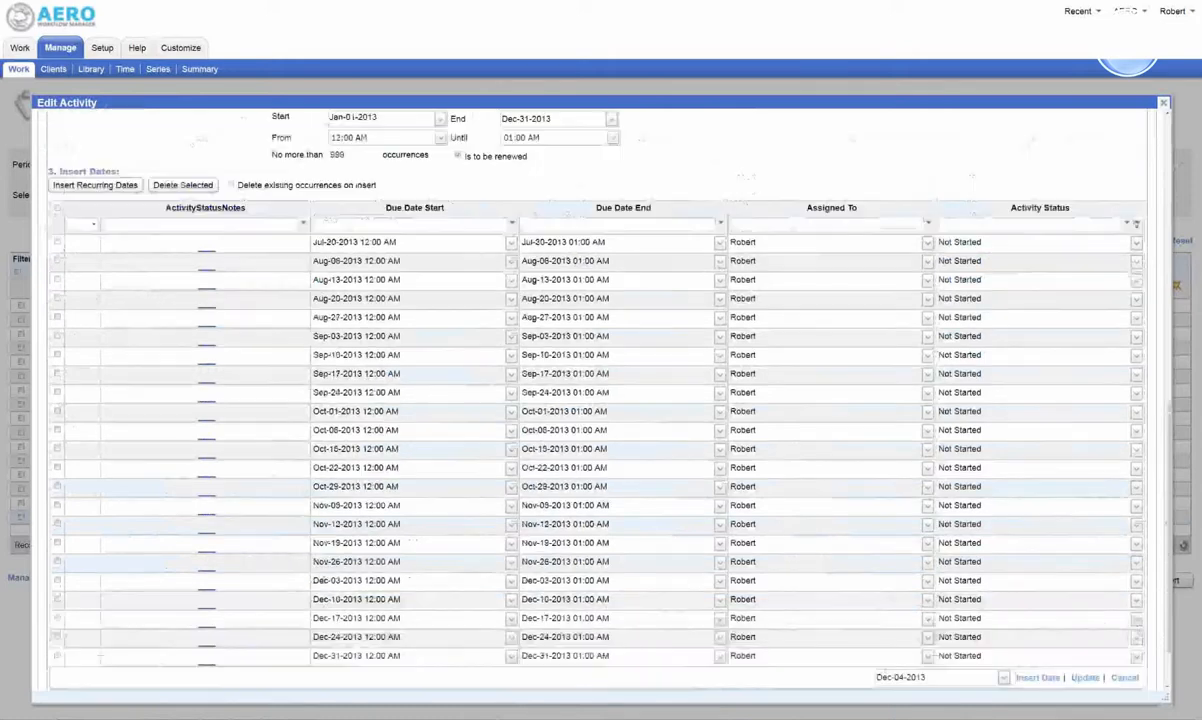
scroll(335, 401, "up", 1)
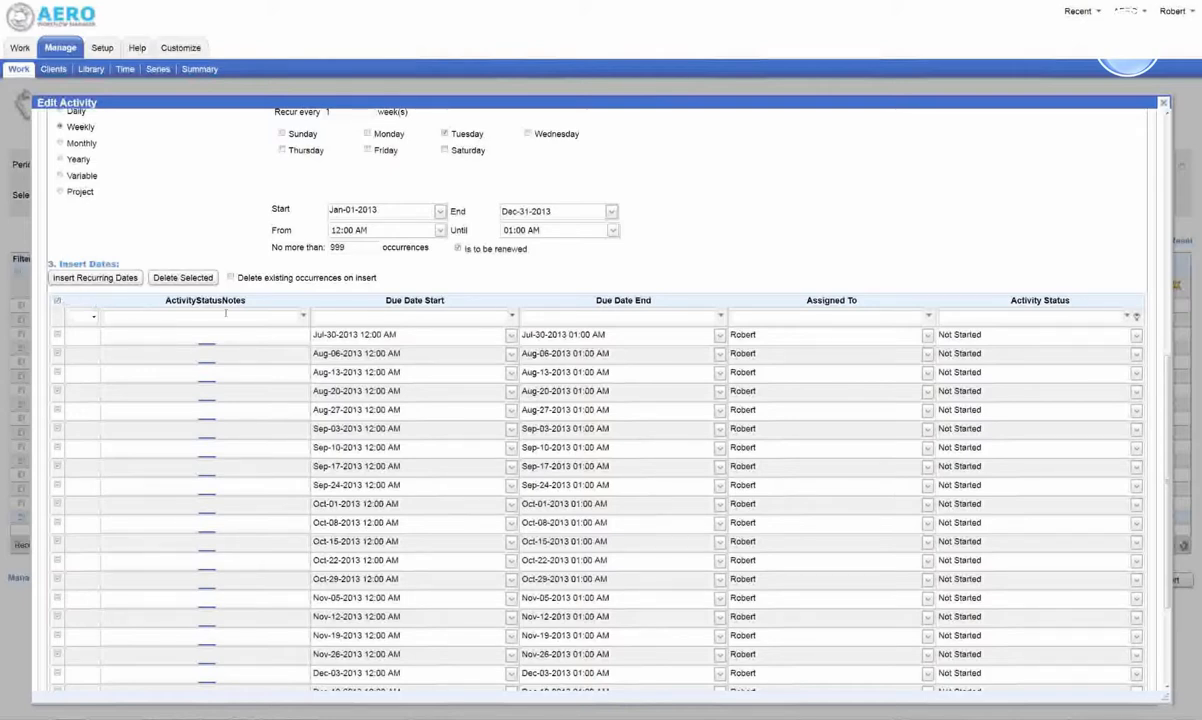
scroll(110, 300, "down", 2)
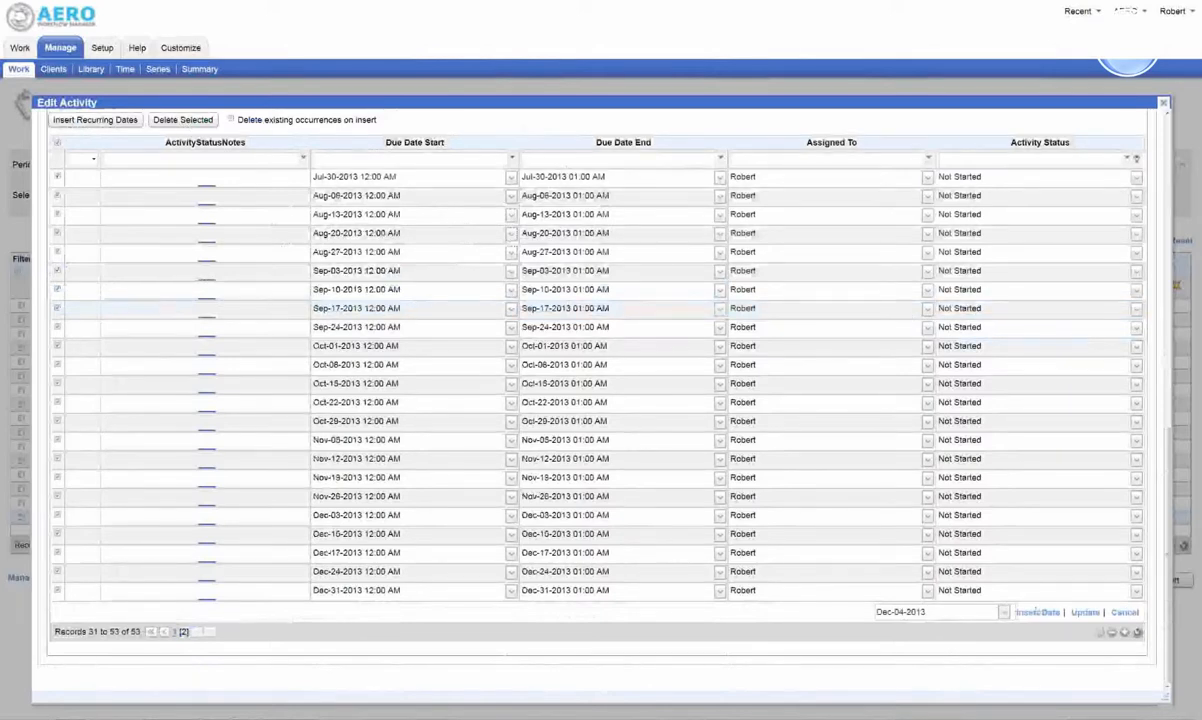
left_click(57, 145)
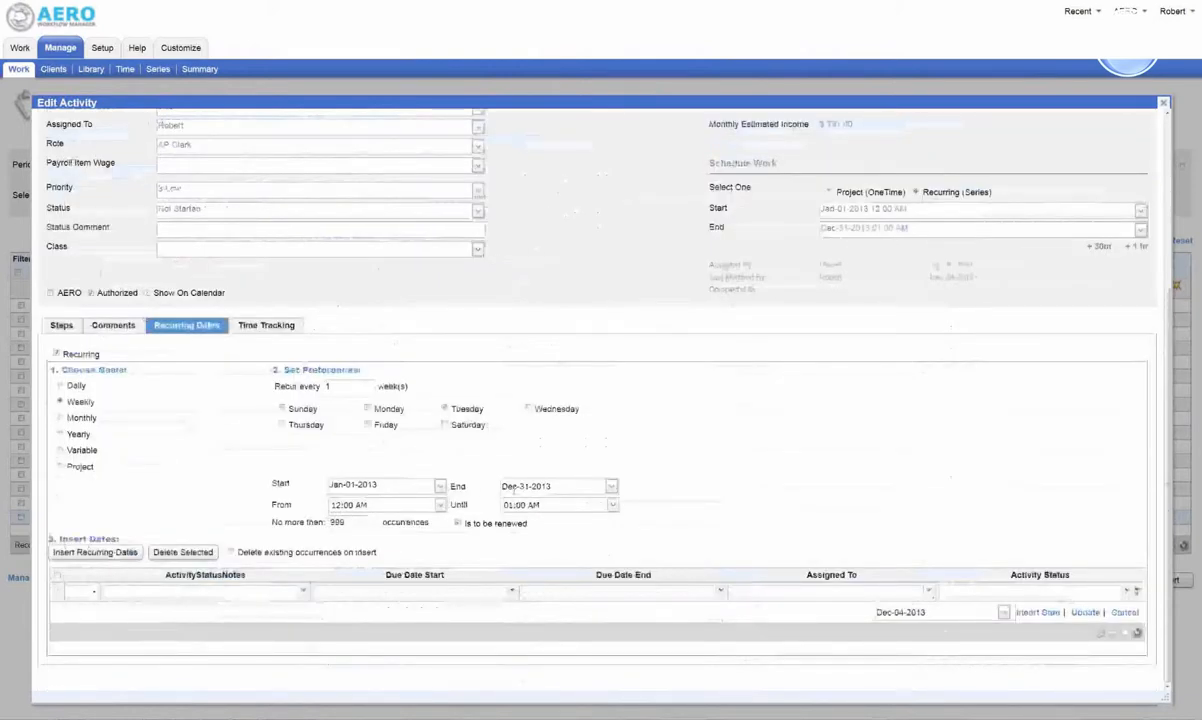
Insert the weekly Tuesday recurring dates again, scheduling from today's date, and check the listed occurrences.
left_click(93, 556)
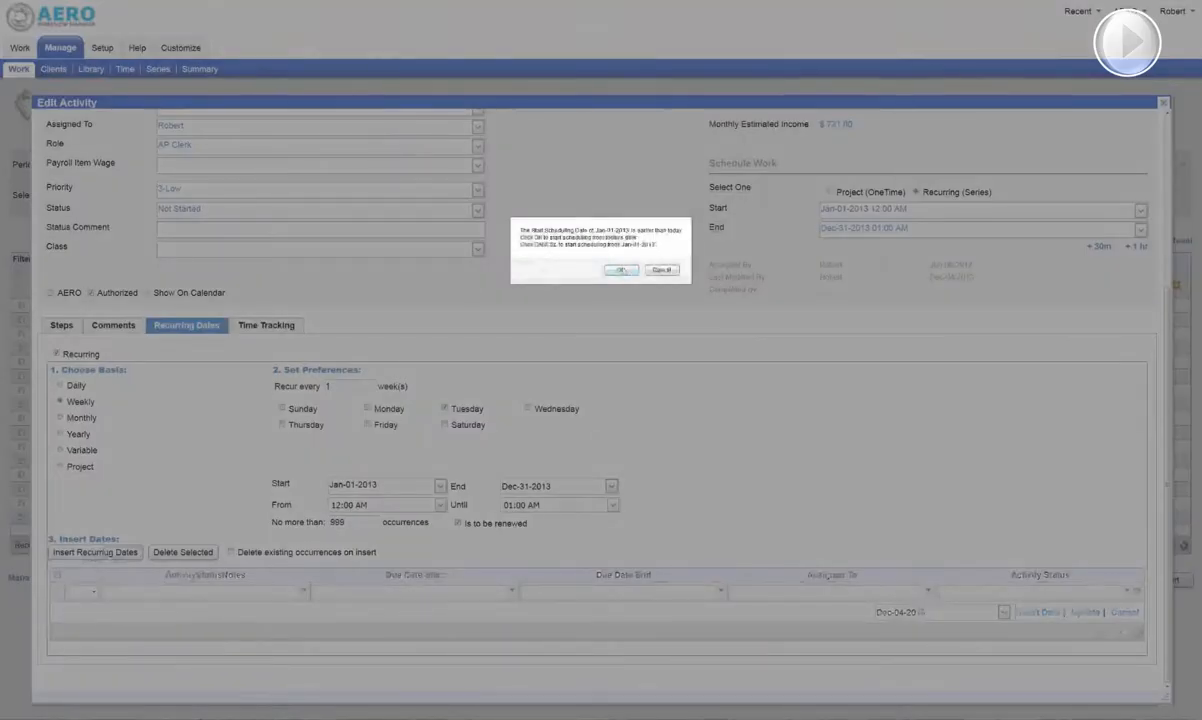
left_click(620, 269)
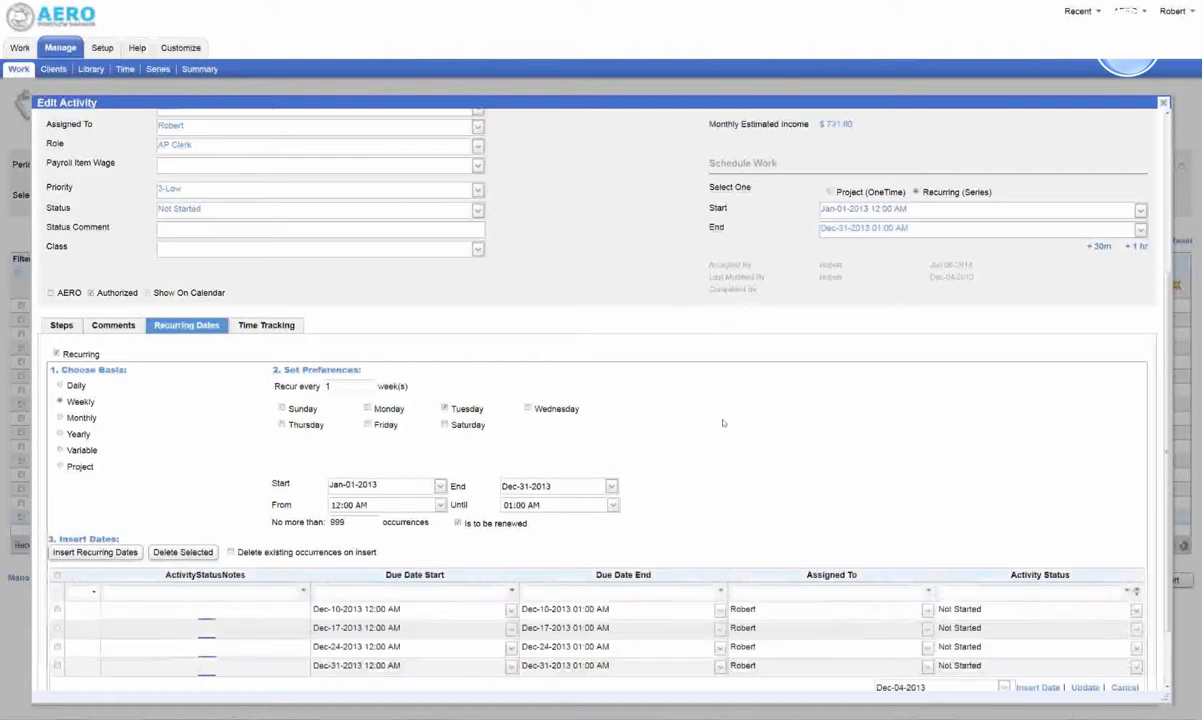
scroll(723, 423, "down", 2)
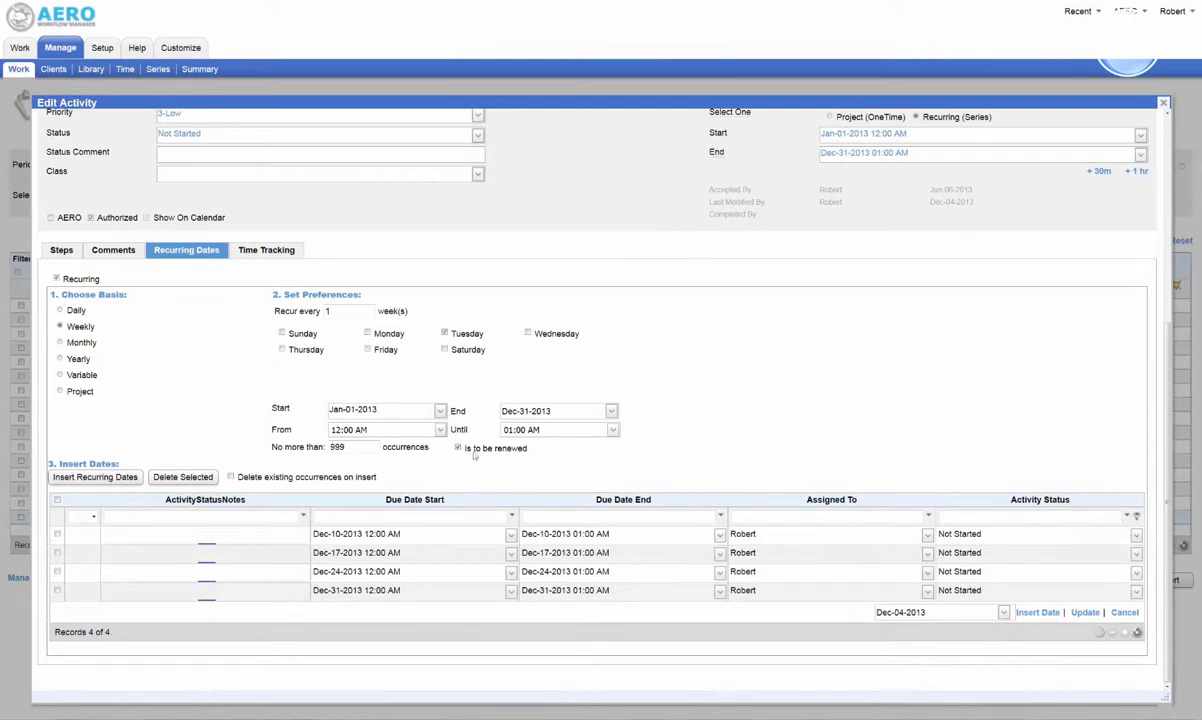
scroll(474, 455, "up", 3)
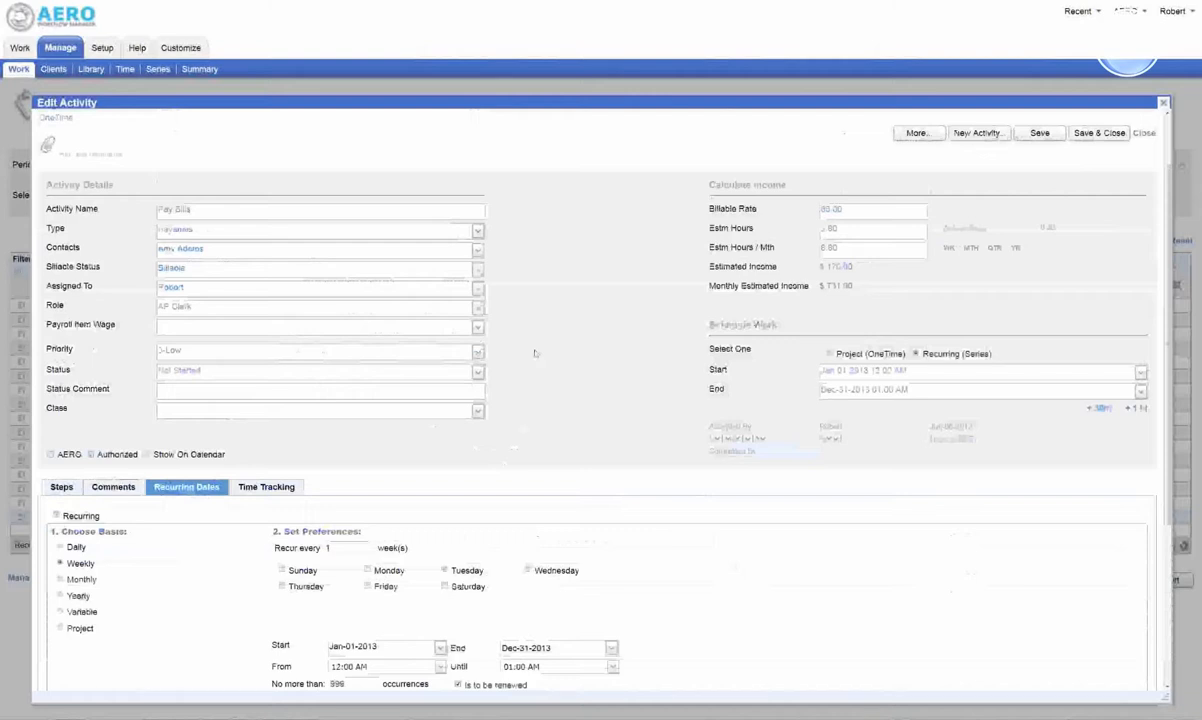
scroll(397, 485, "down", 3)
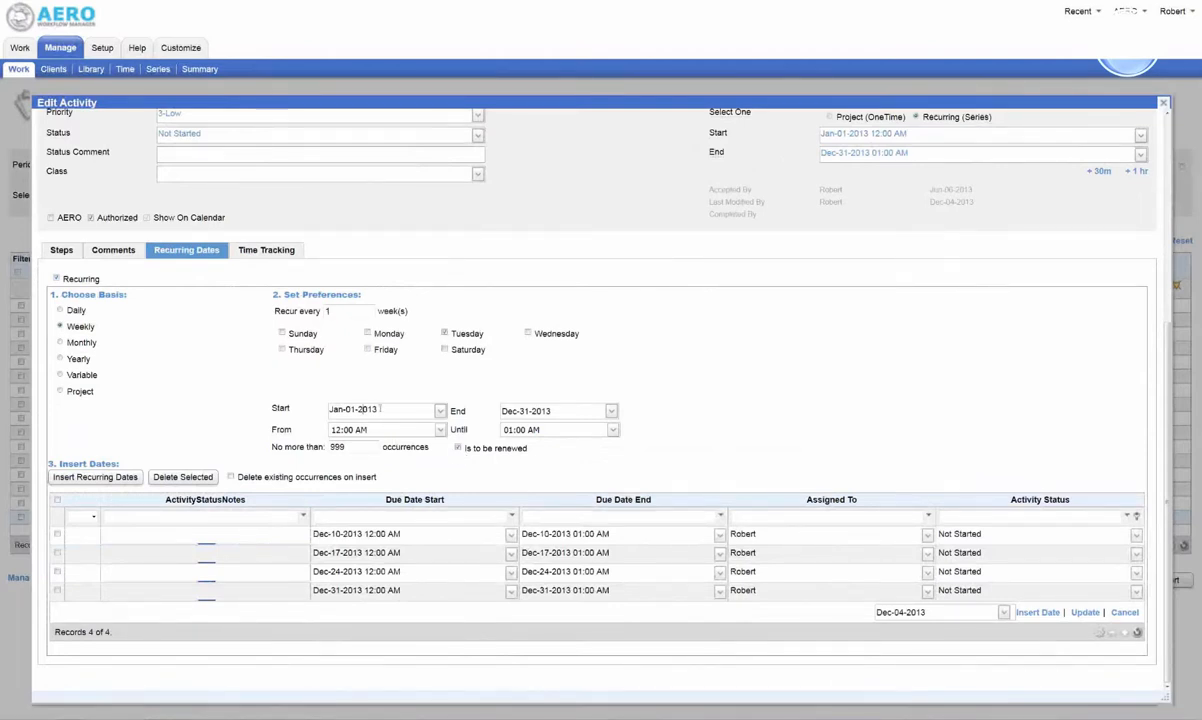
left_click_drag(380, 409, 323, 408)
key("End")
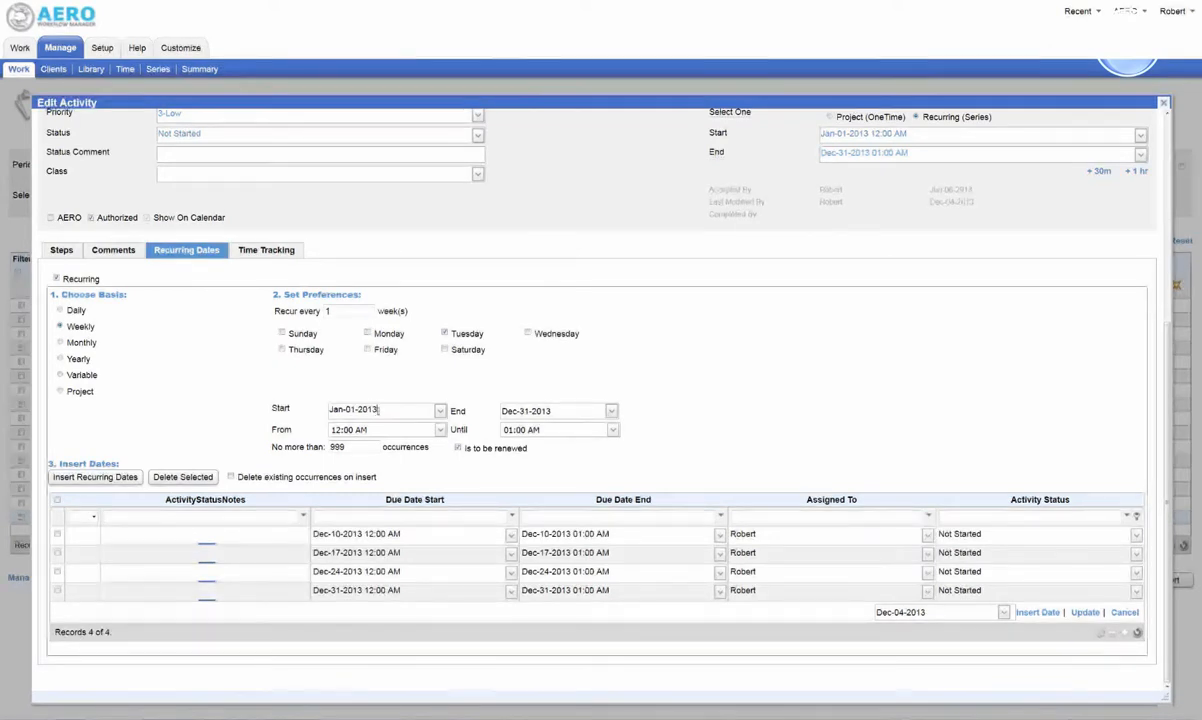
left_click(384, 412)
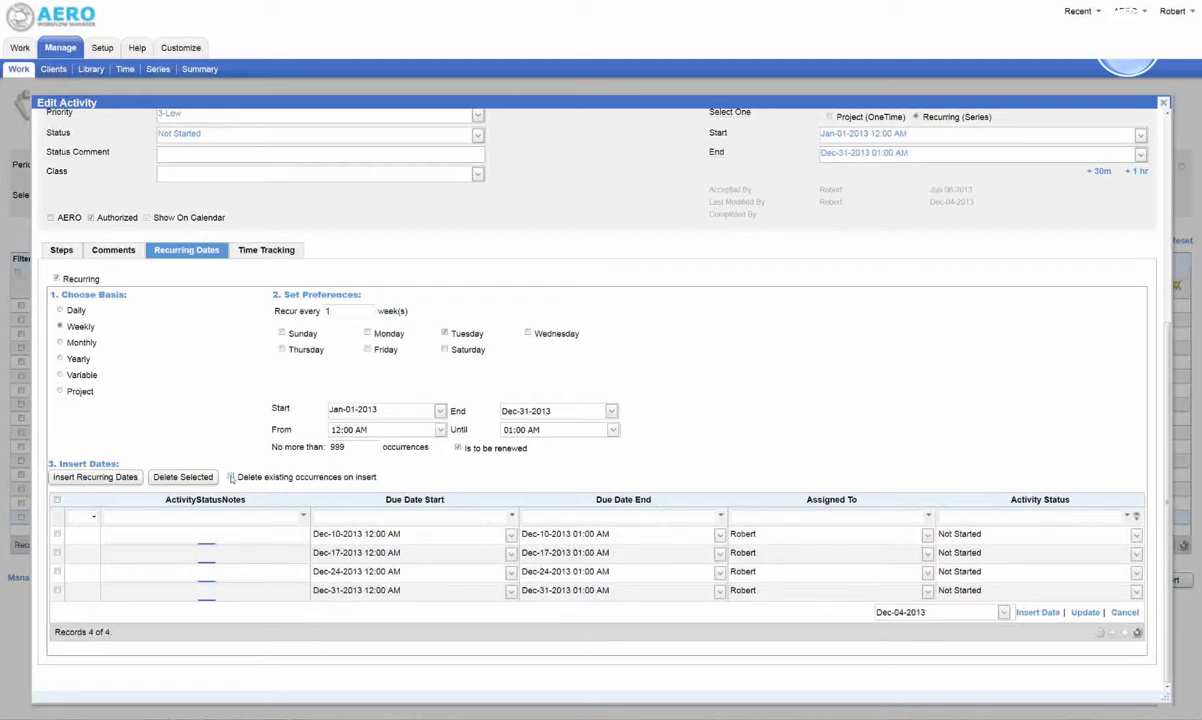
Set the recurrence time to run from 12:00 PM until 01:00 PM.
left_click(346, 429)
left_click_drag(331, 429, 374, 429)
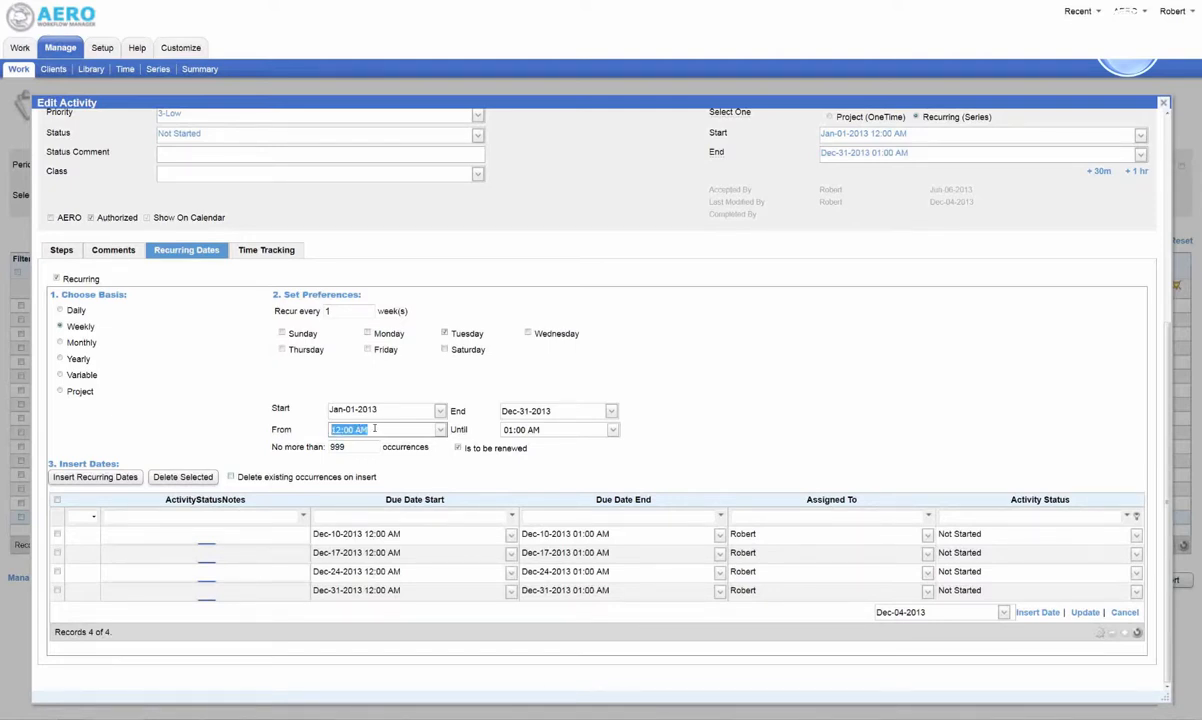
left_click(374, 429)
key("BackSpace")
key("BackSpace")
type("PM")
key("Tab")
left_click(530, 429)
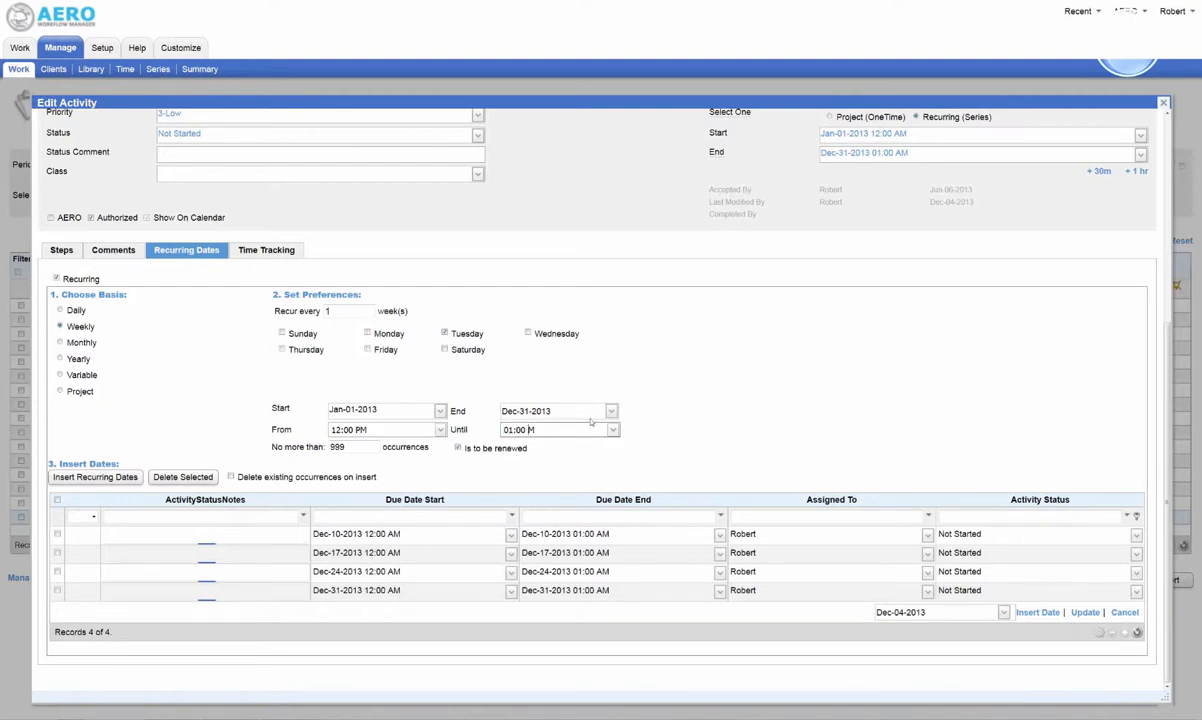
key("Delete")
type("P")
Enable deleting existing occurrences on insert and reinsert the recurring dates starting from today's date.
left_click(58, 500)
left_click(85, 480)
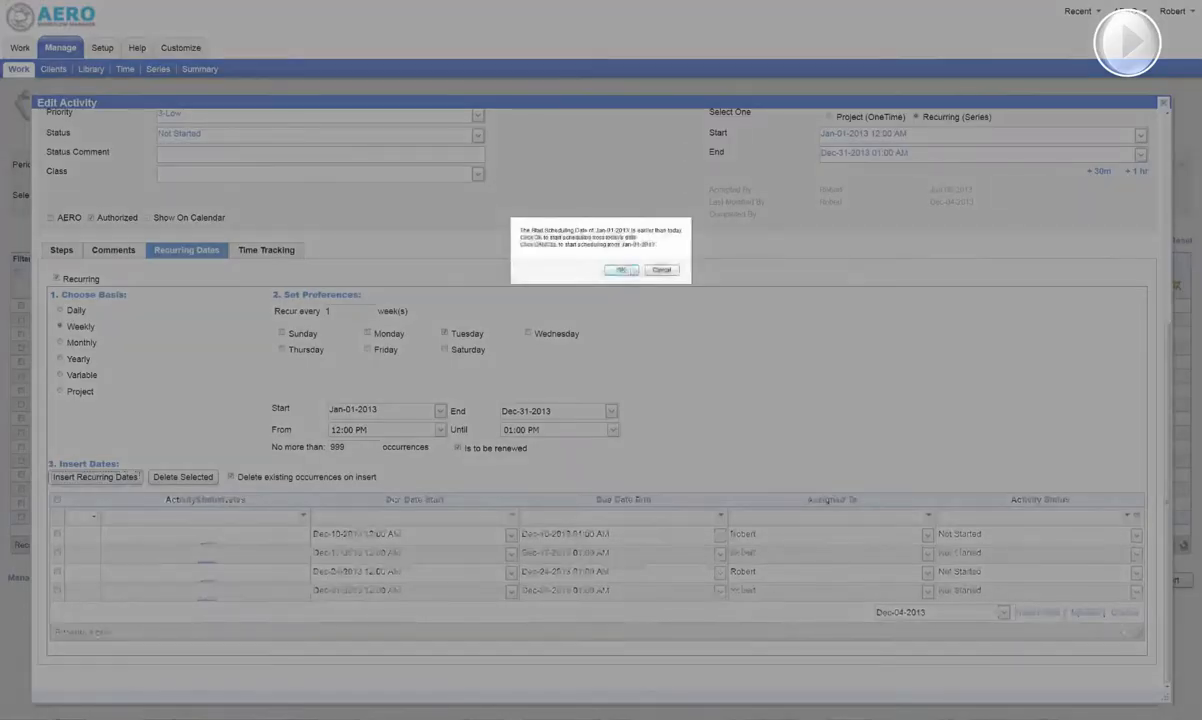
left_click(620, 270)
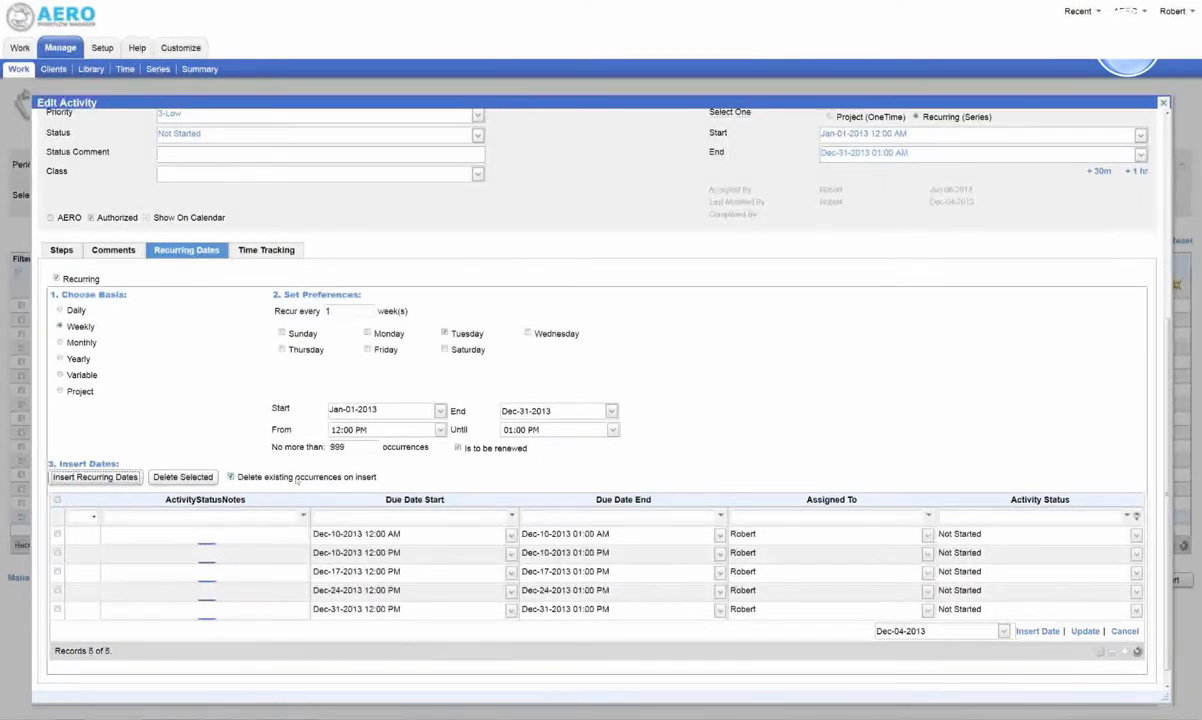
Turn off deleting existing occurrences on insert and compare the preferences for the daily, weekly, monthly, variable and project bases.
left_click(231, 477)
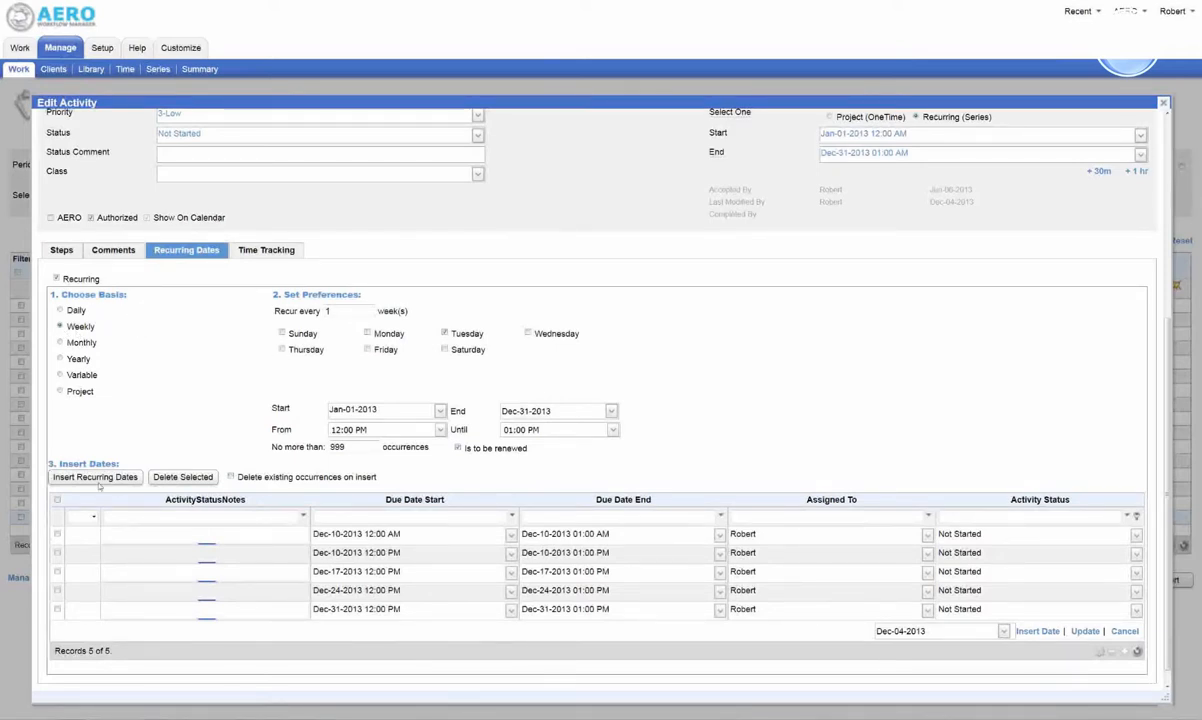
left_click(60, 311)
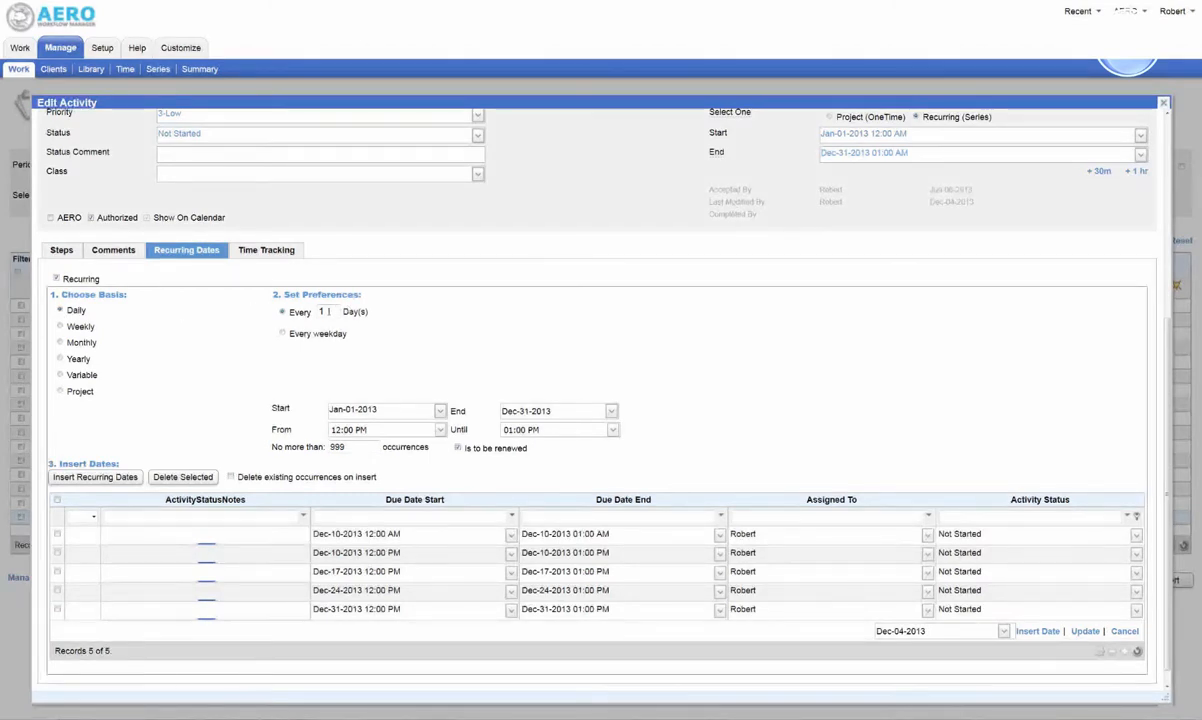
left_click(283, 333)
left_click(61, 327)
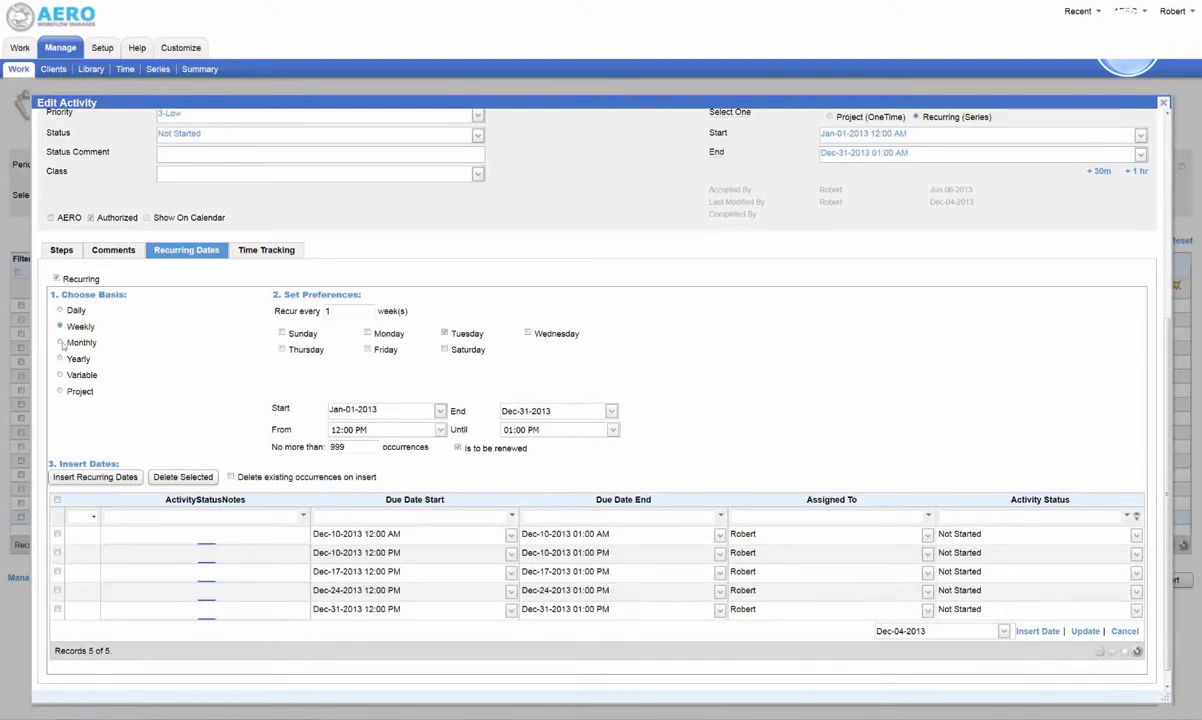
left_click(60, 342)
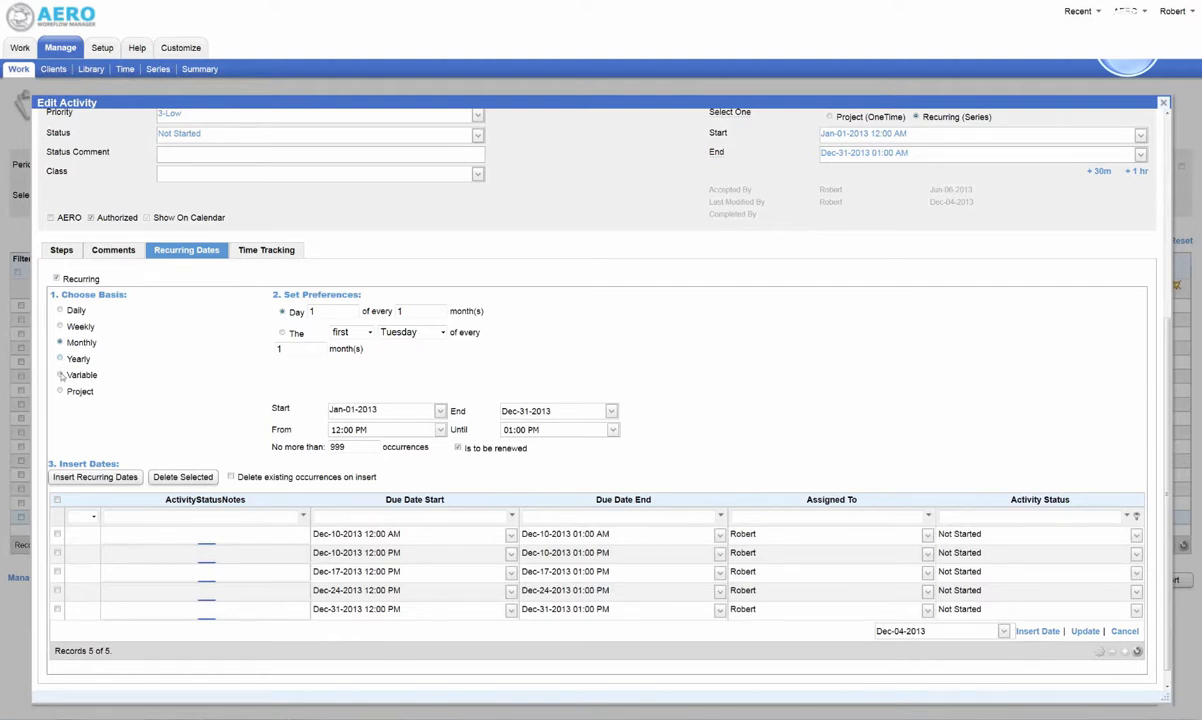
left_click(60, 375)
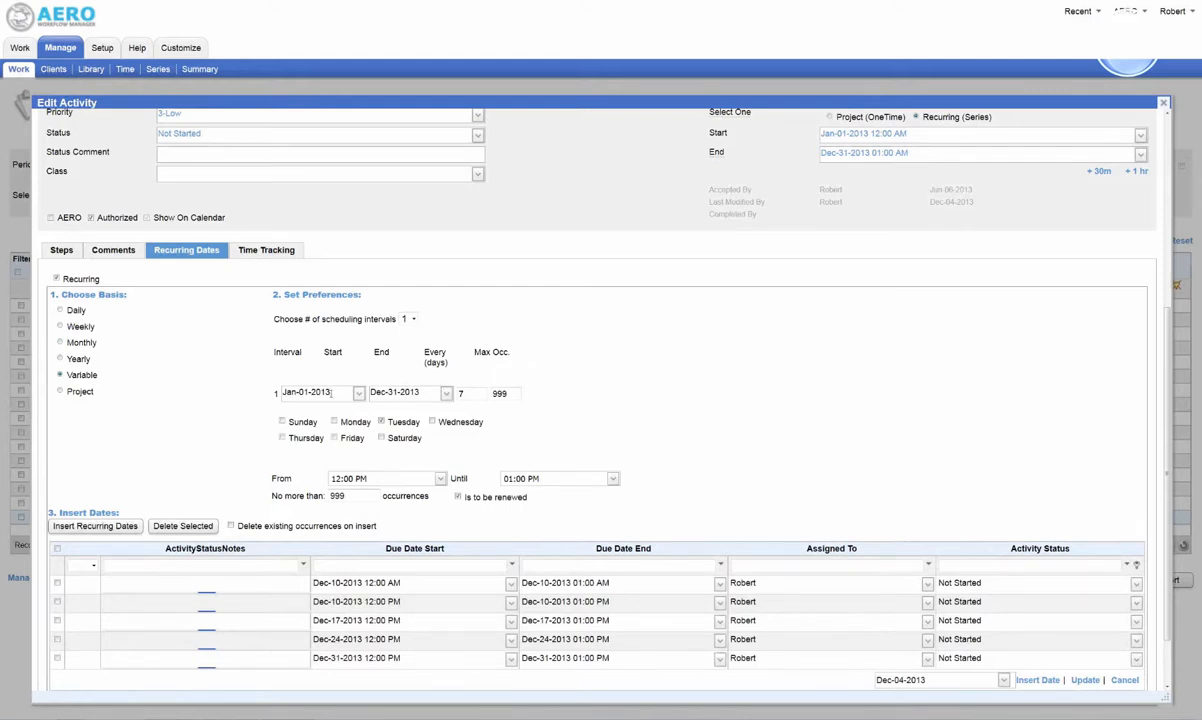
left_click(60, 392)
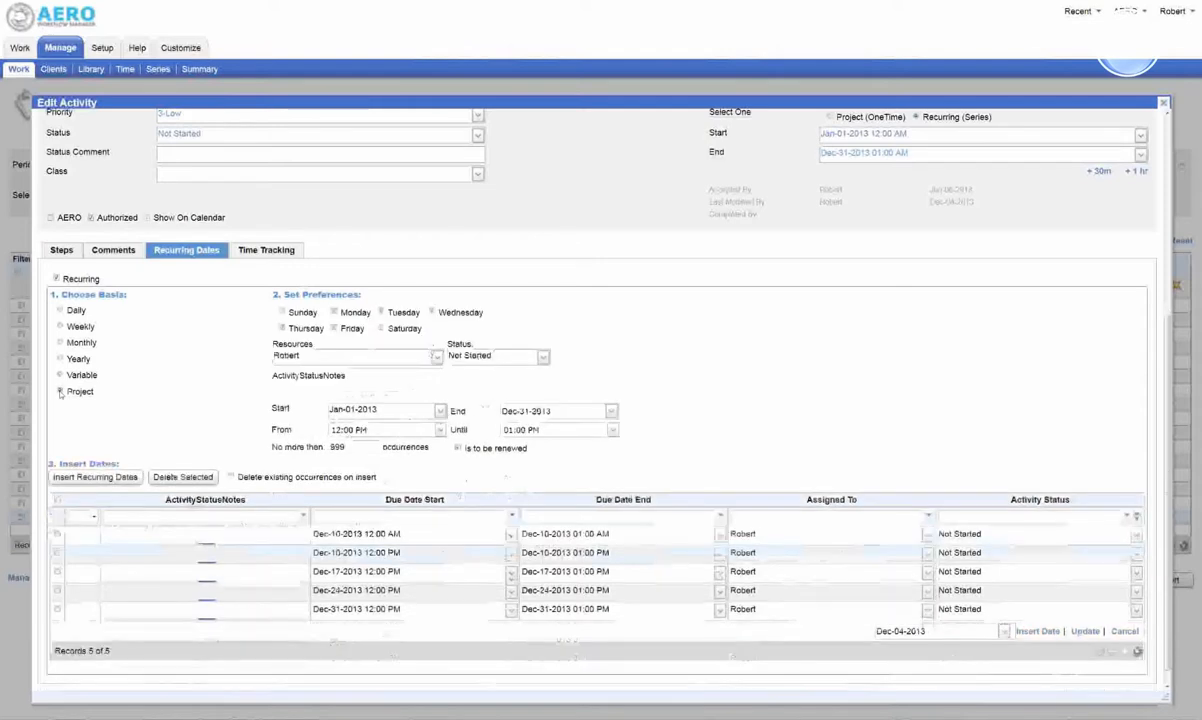
left_click(60, 311)
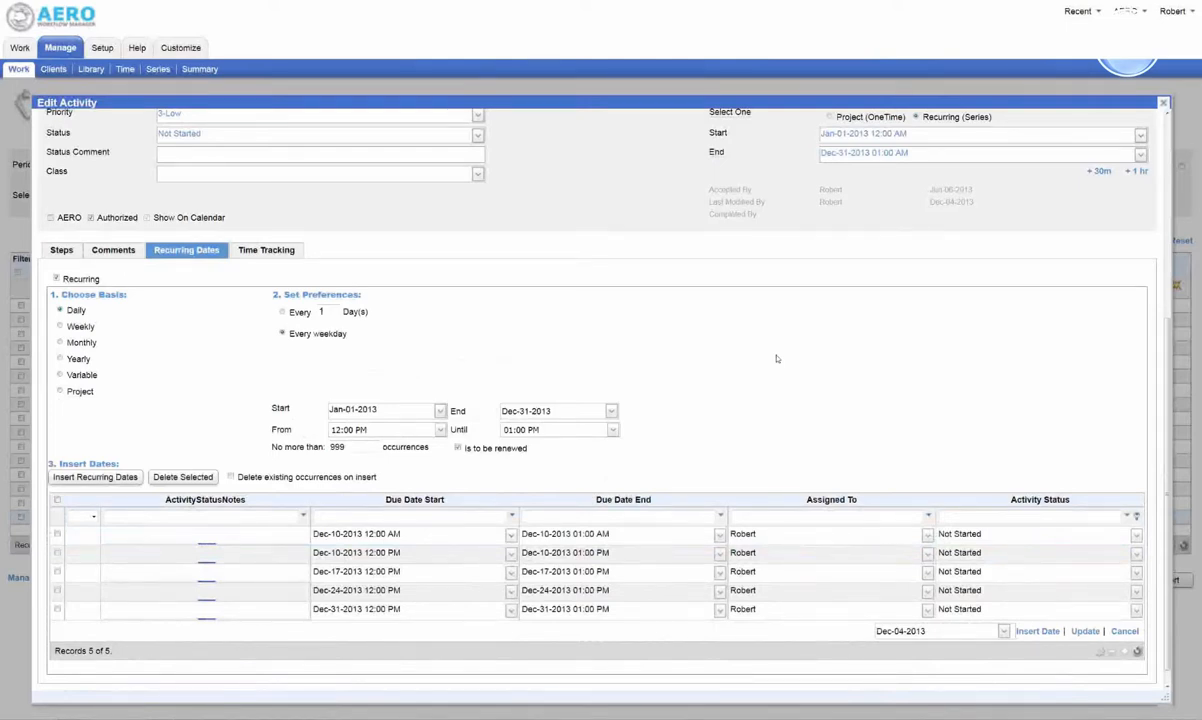
Set the recurrence basis to weekly and delete all the listed occurrences.
scroll(259, 528, "down", 1)
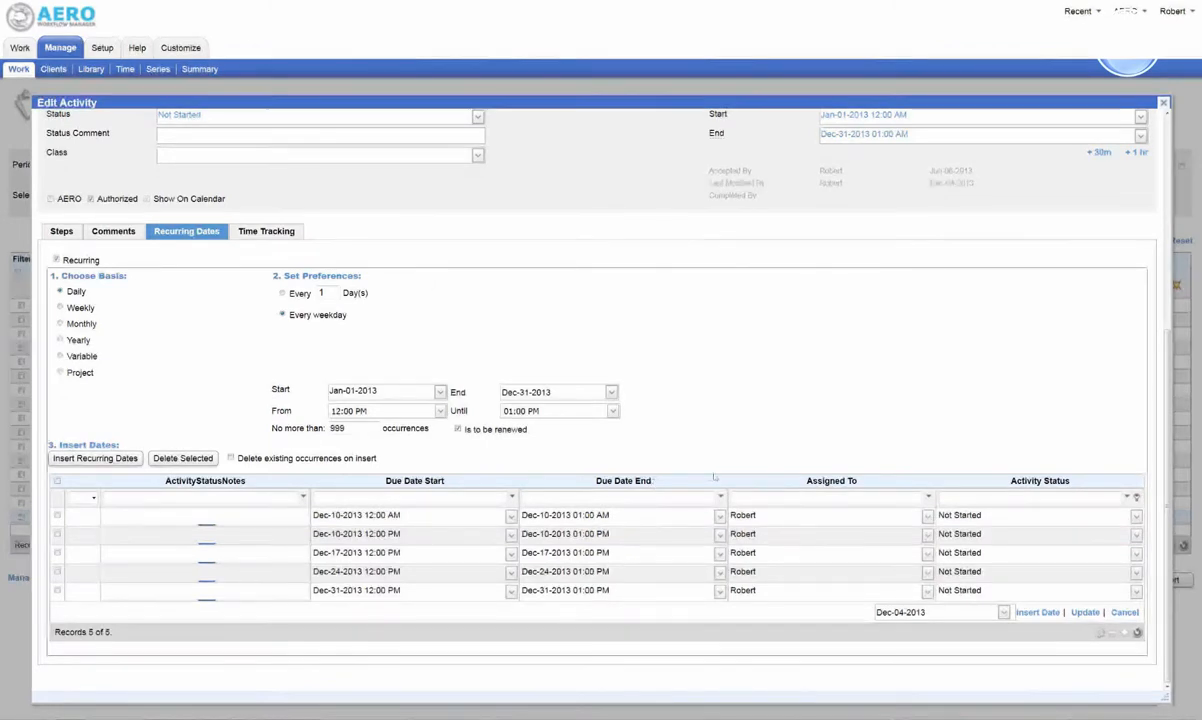
scroll(714, 477, "up", 1)
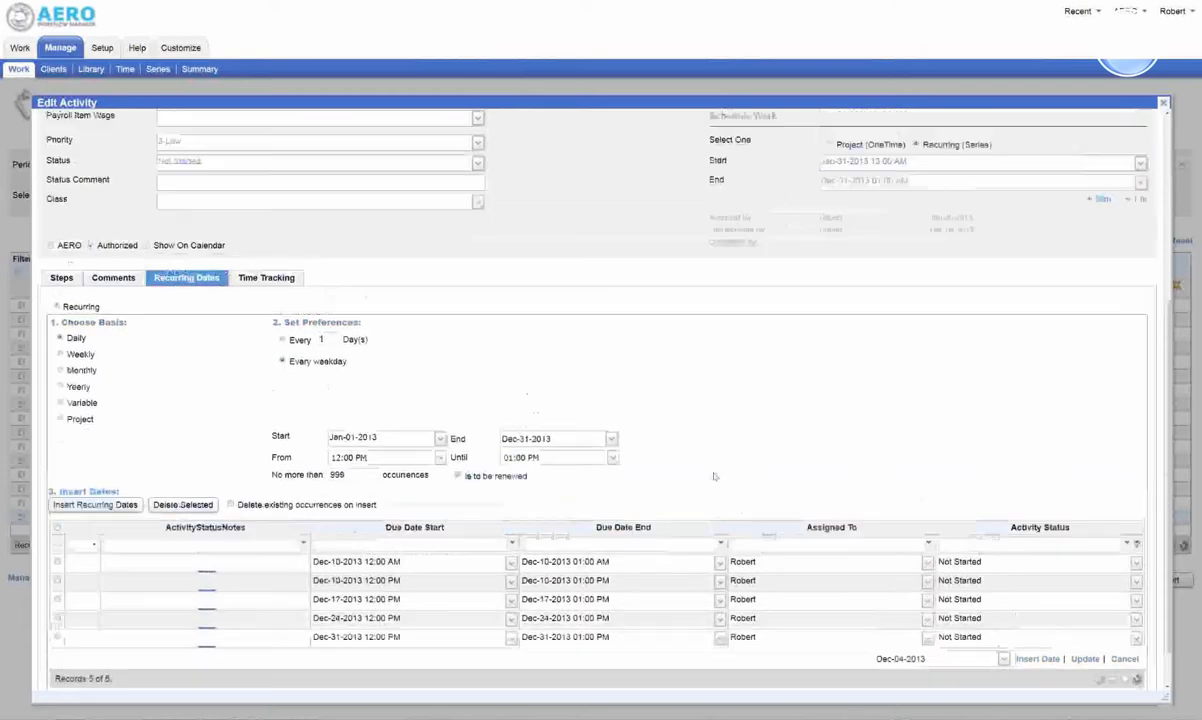
scroll(714, 477, "up", 4)
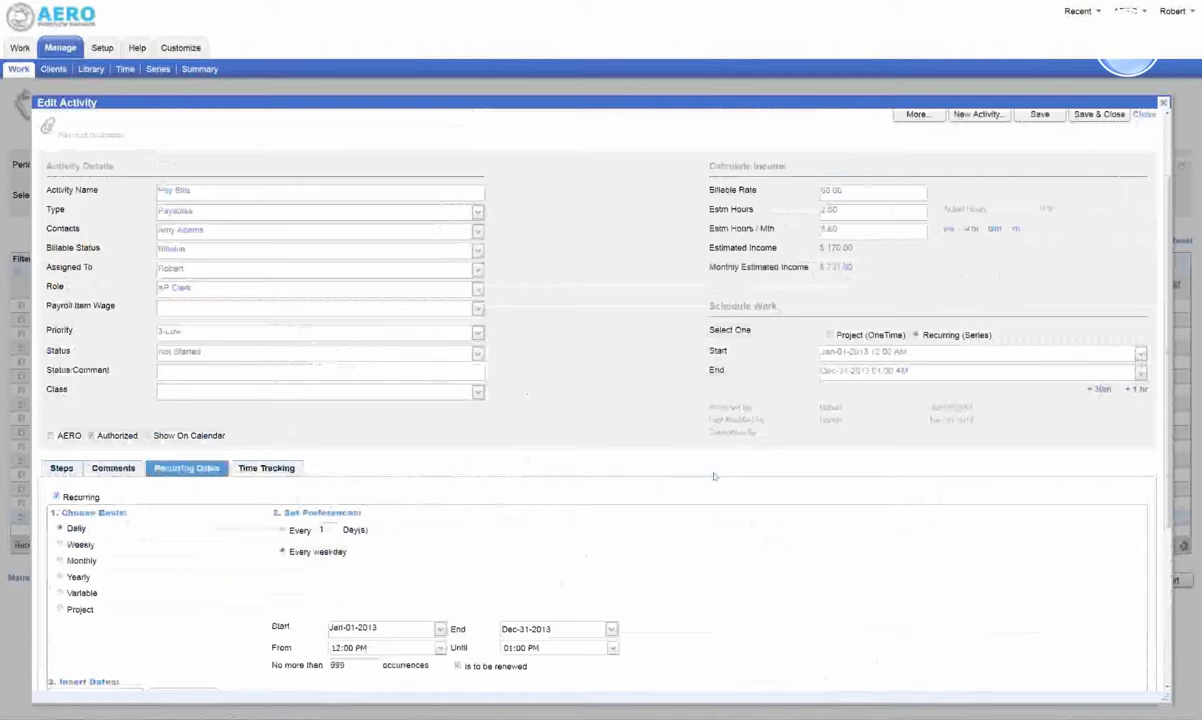
scroll(714, 477, "down", 5)
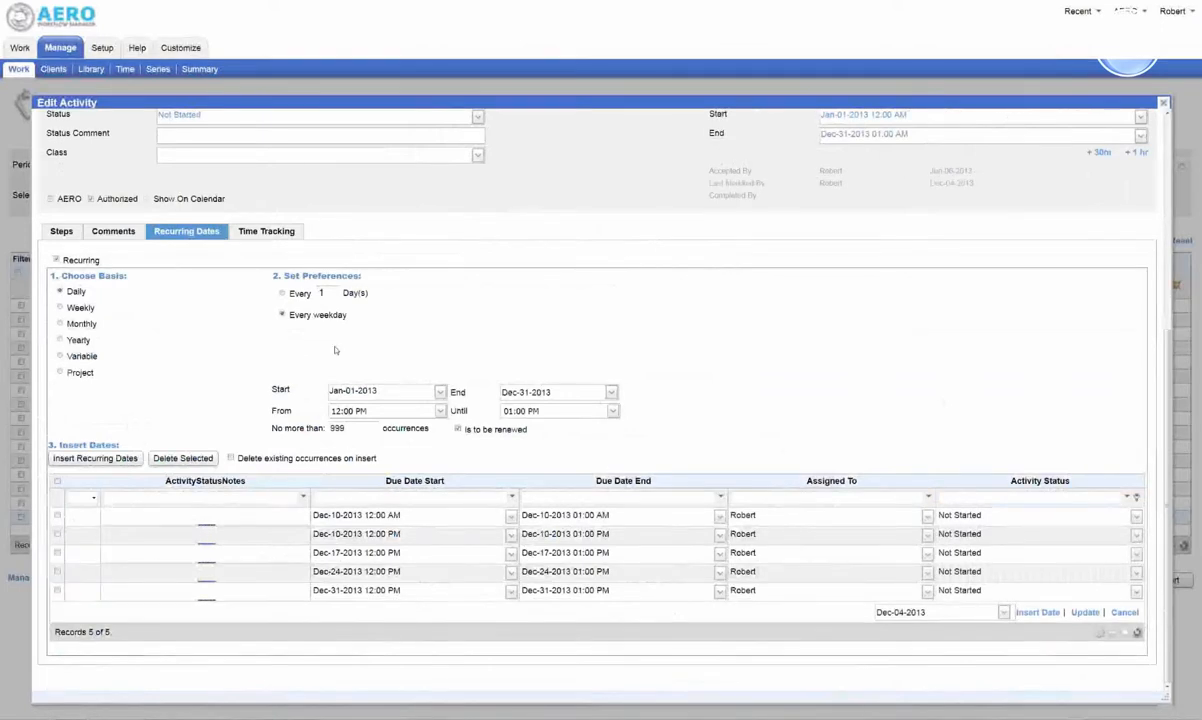
left_click(61, 308)
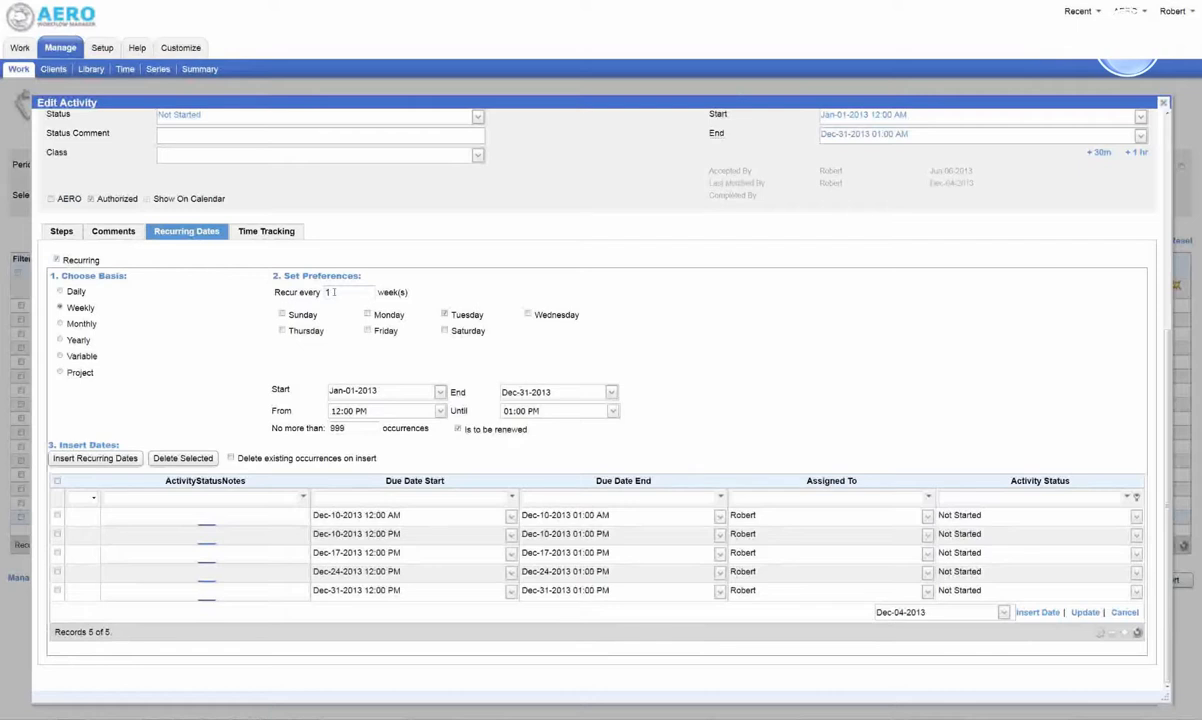
left_click(57, 481)
left_click(203, 458)
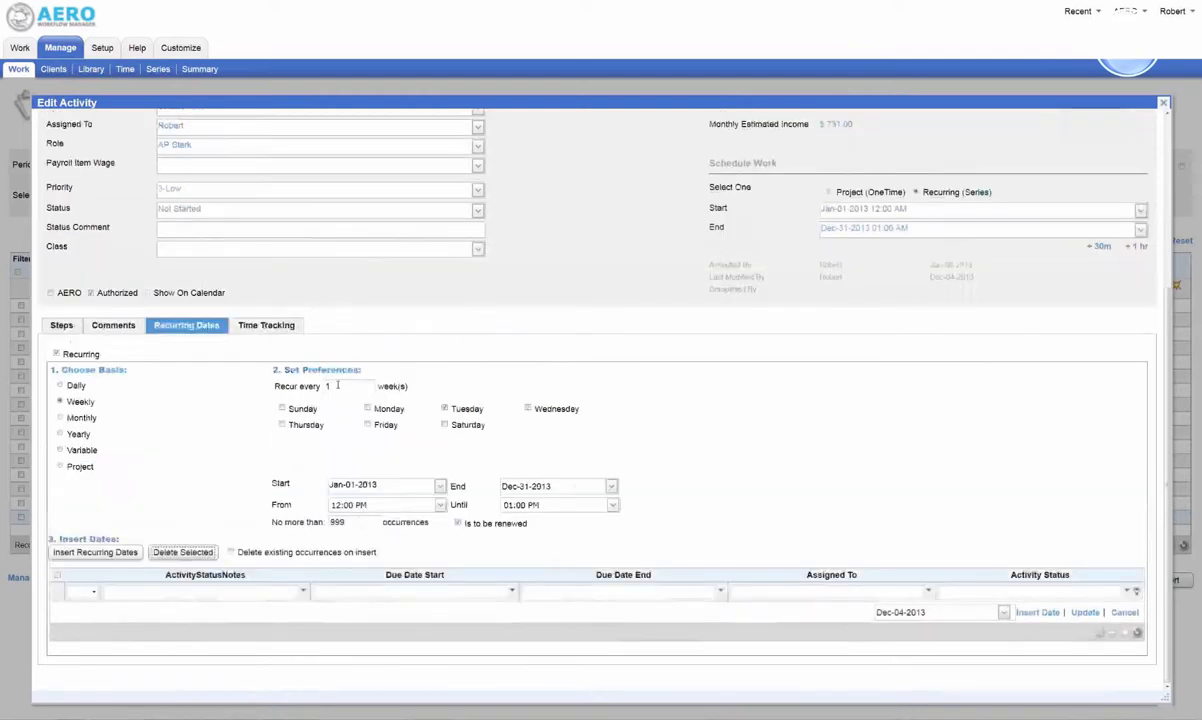
Switch to a monthly recurrence on day 5 of every 1 month and insert the recurring dates starting from today's date.
left_click(60, 418)
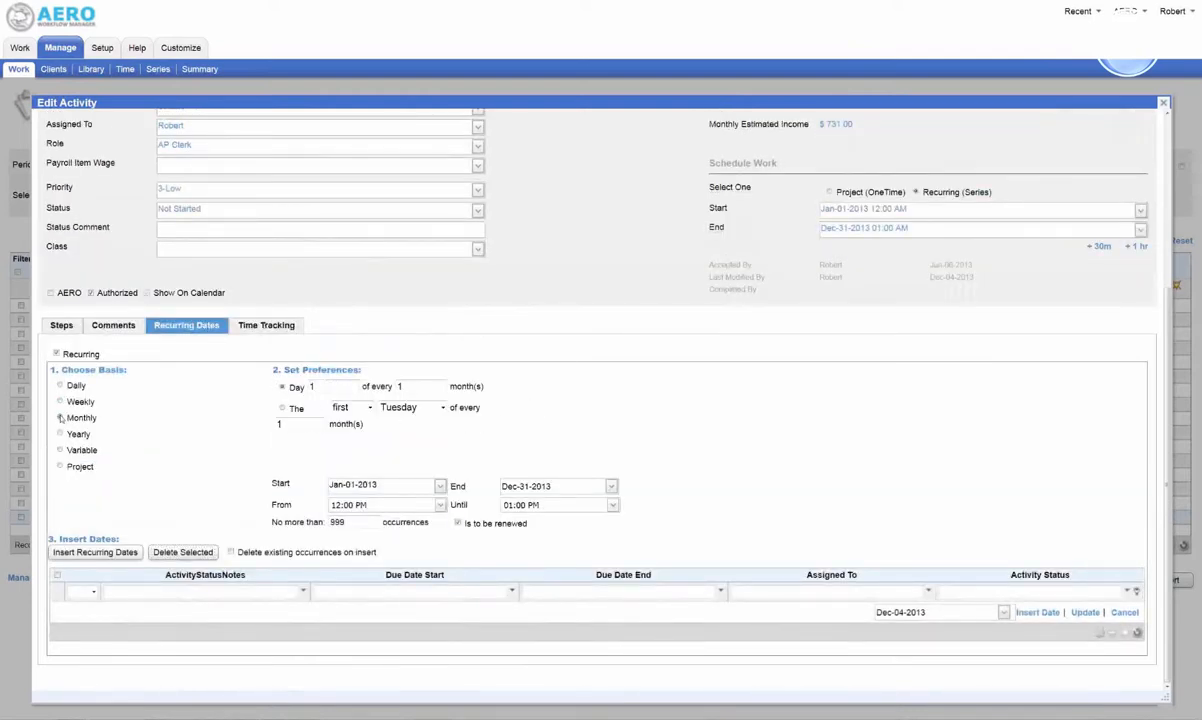
double_click(326, 386)
type("5")
double_click(411, 384)
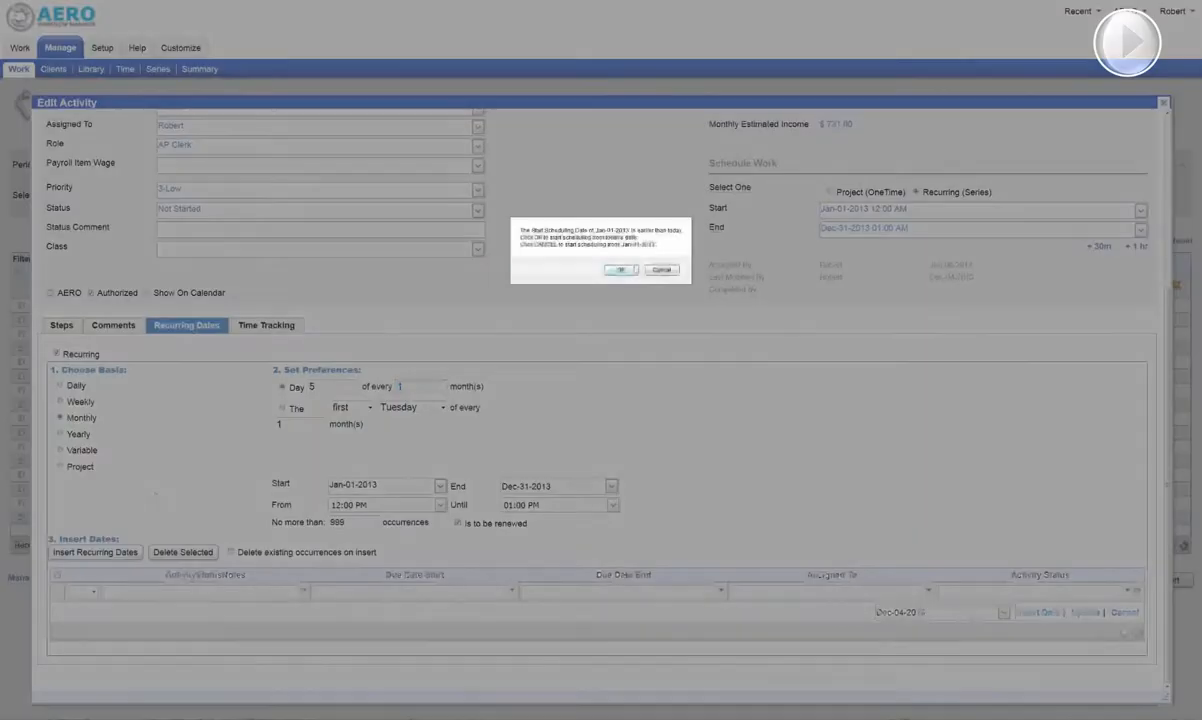
left_click(95, 552)
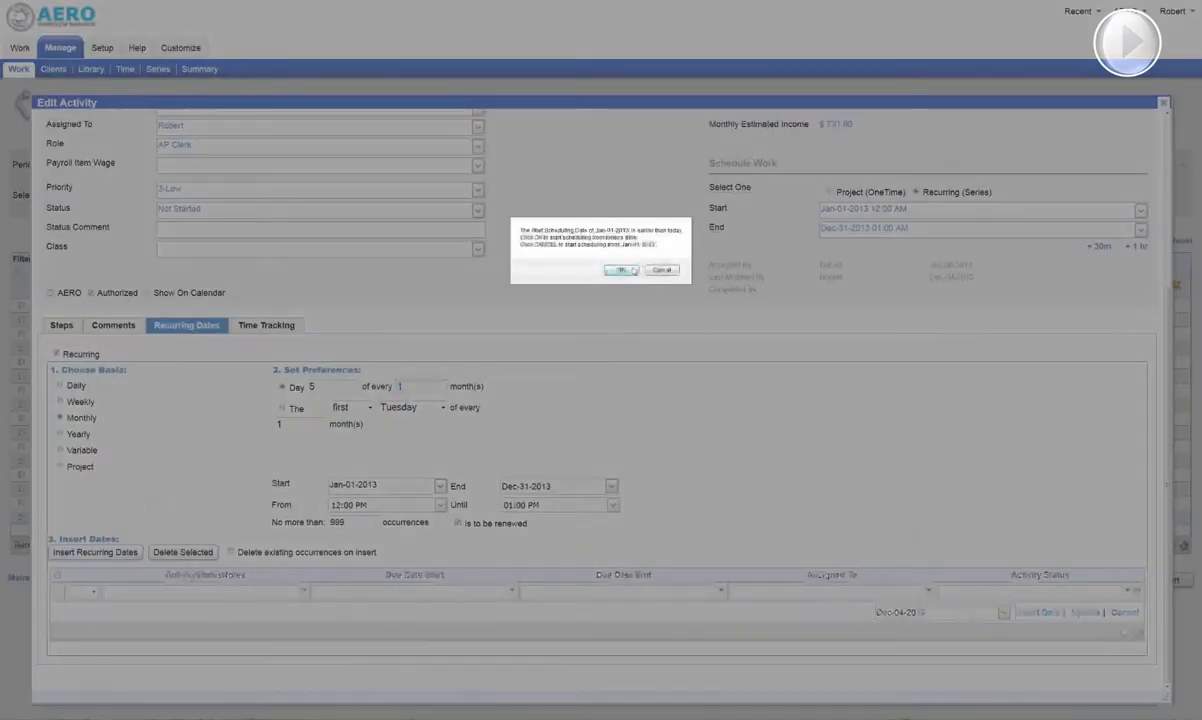
left_click(622, 270)
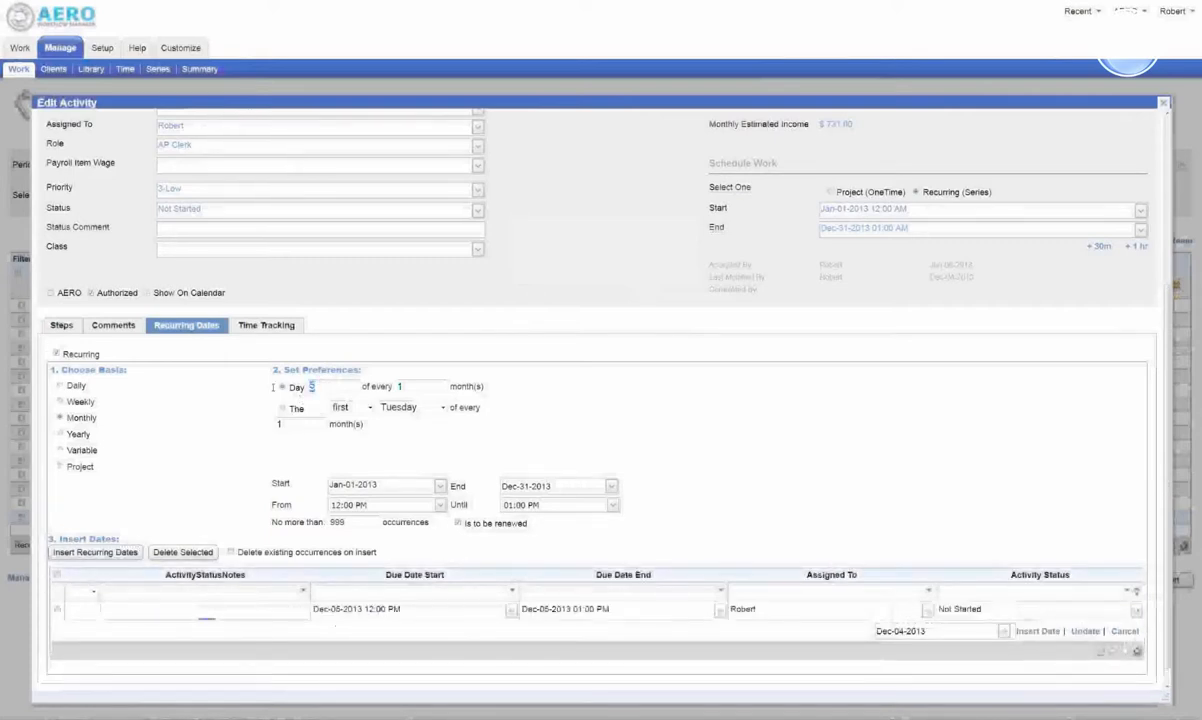
Change the monthly recurrence to day 20 and insert the additional recurring dates starting from today's date.
left_click_drag(322, 387, 272, 387)
type("20")
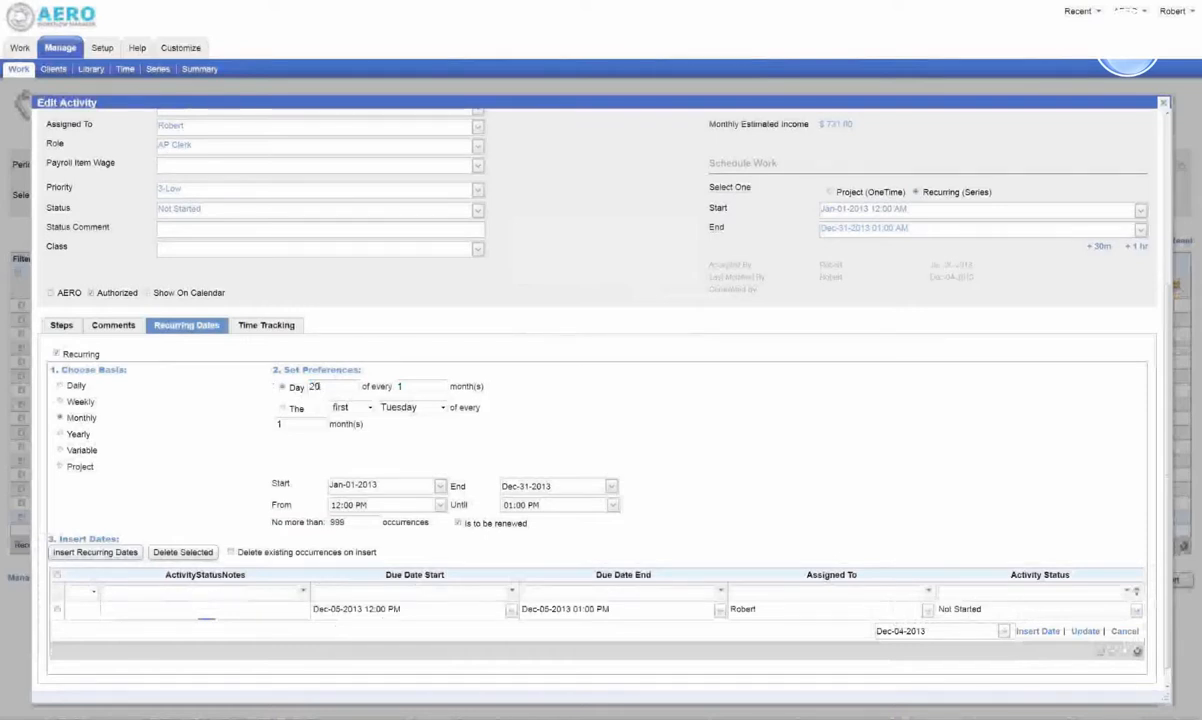
left_click(95, 553)
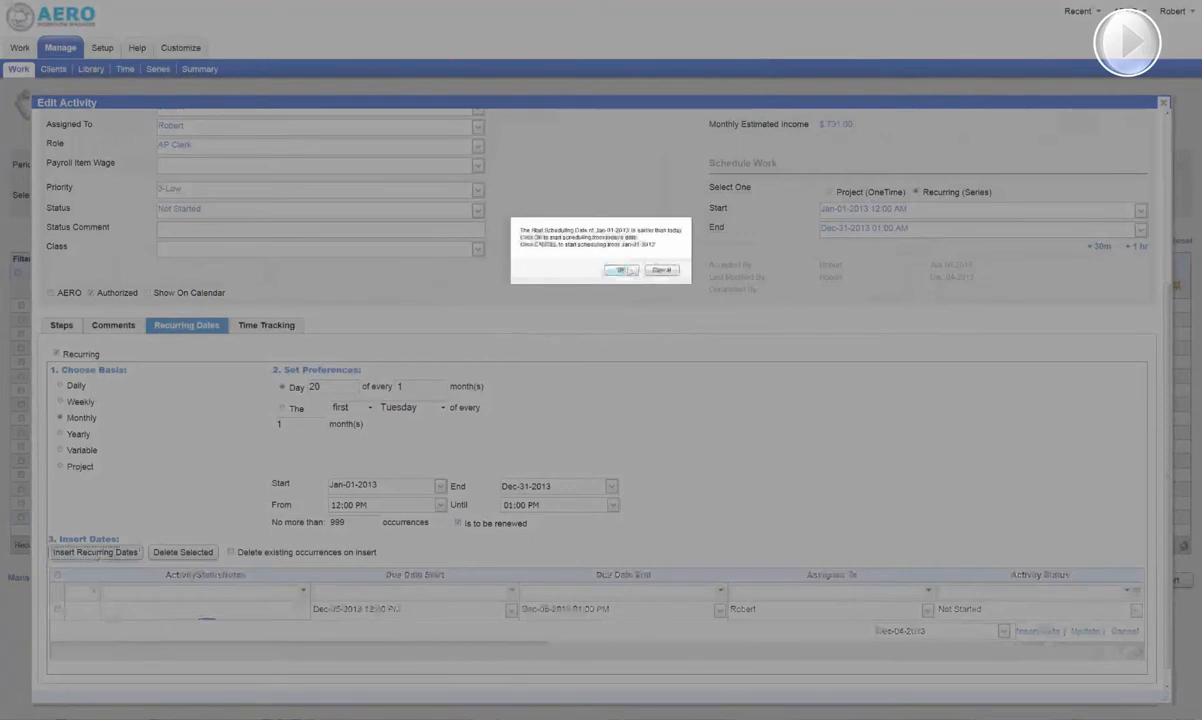
left_click(620, 268)
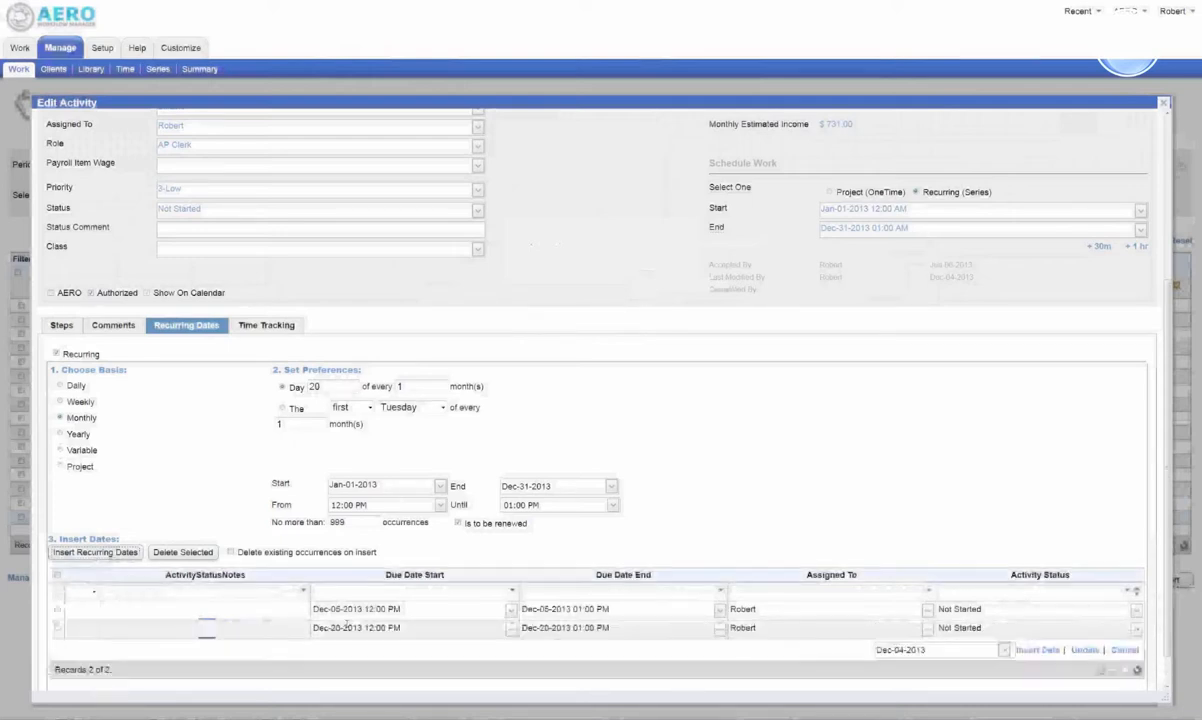
Delete the December 20 occurrence and the remaining December 5 occurrence from the list.
scroll(346, 626, "down", 2)
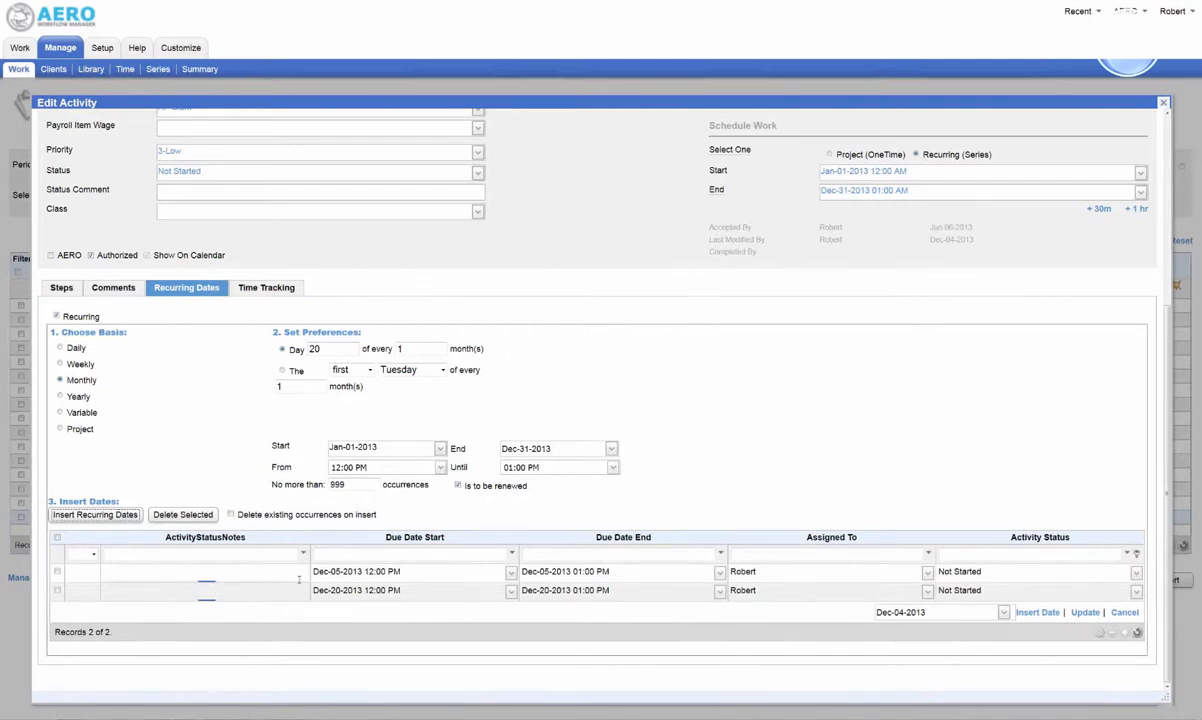
left_click(57, 590)
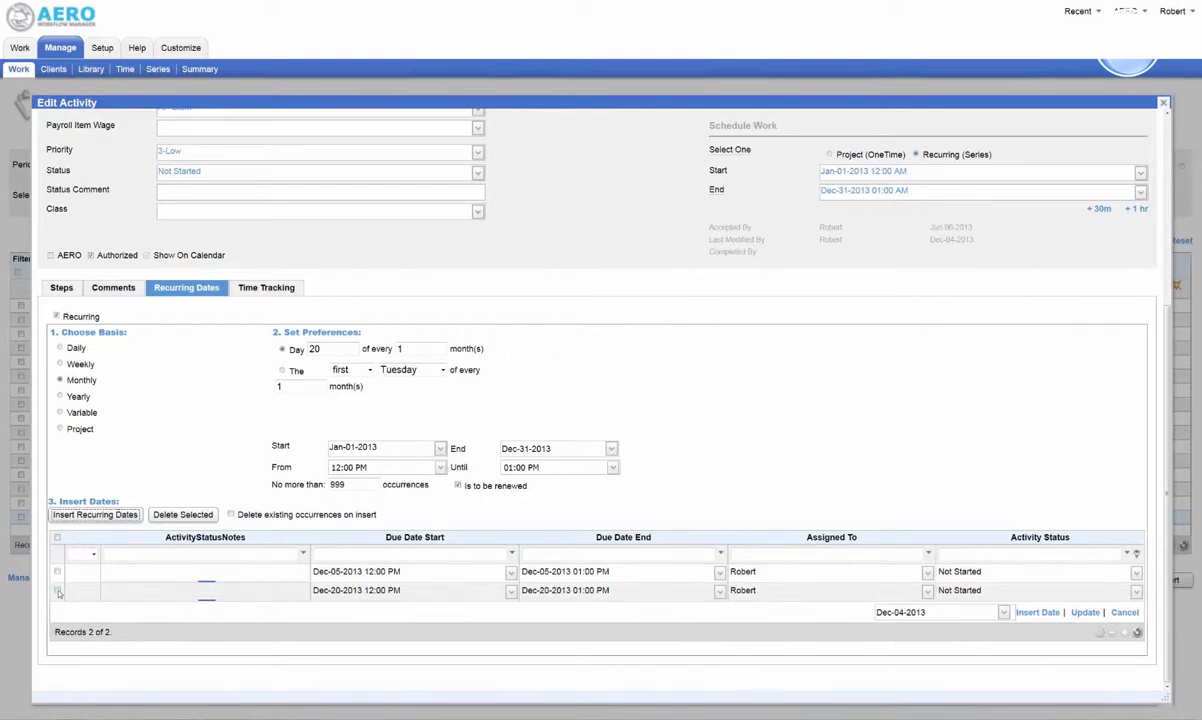
left_click(184, 515)
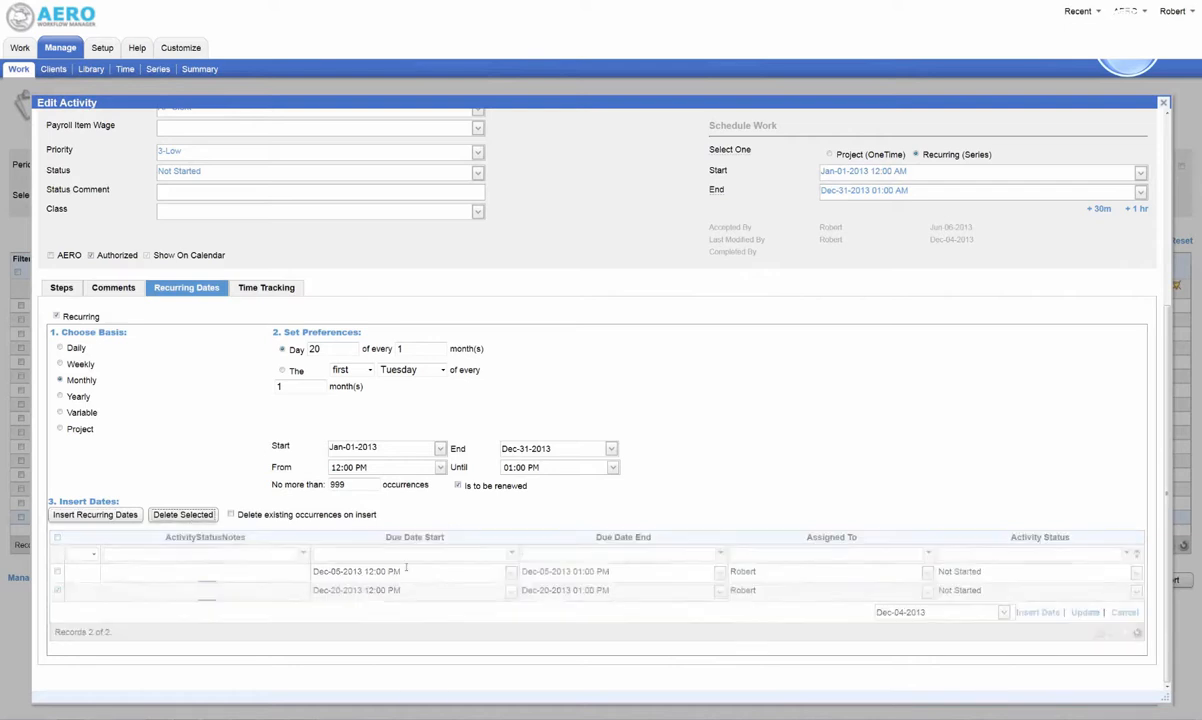
double_click(314, 368)
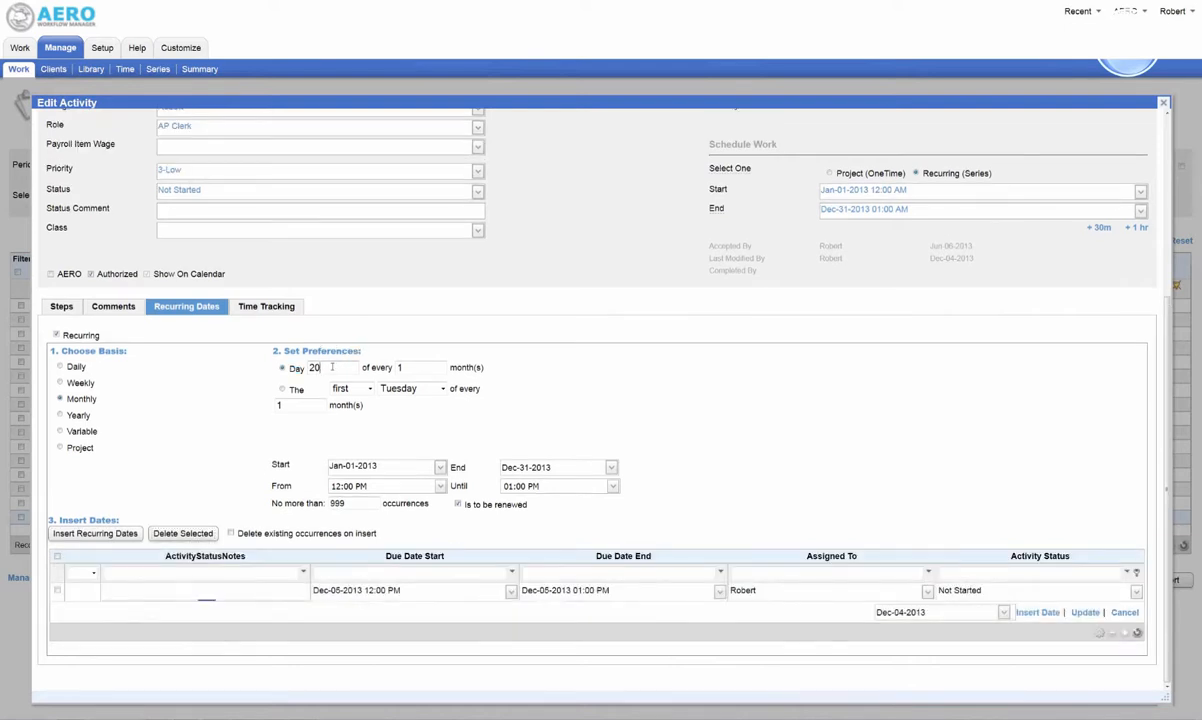
left_click(96, 535)
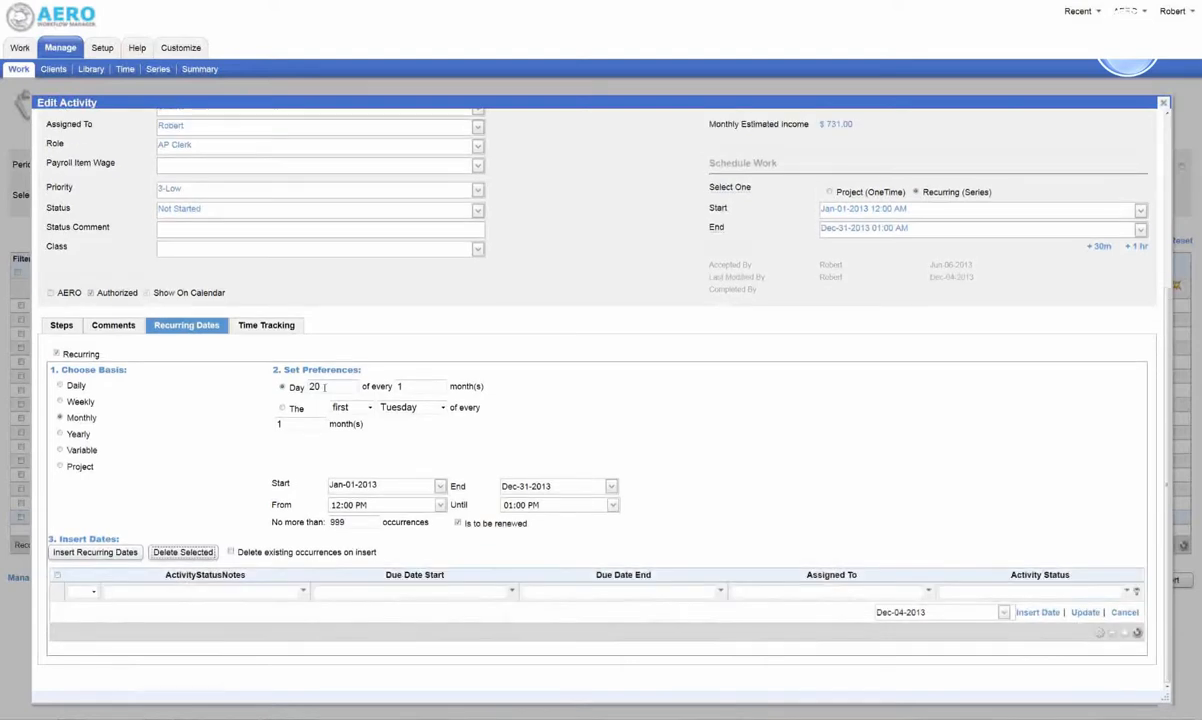
Set the monthly recurrence back to day 5 and reinsert the recurring dates starting from today's date.
double_click(324, 387)
type("5")
left_click(100, 553)
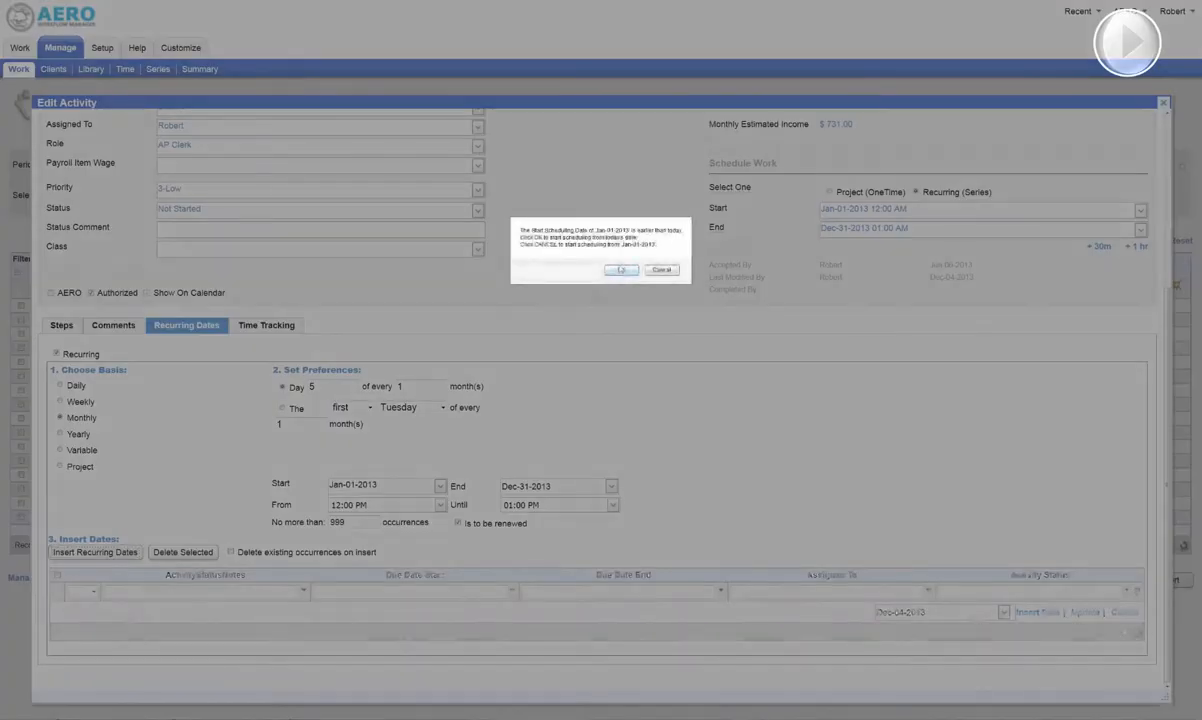
left_click(621, 270)
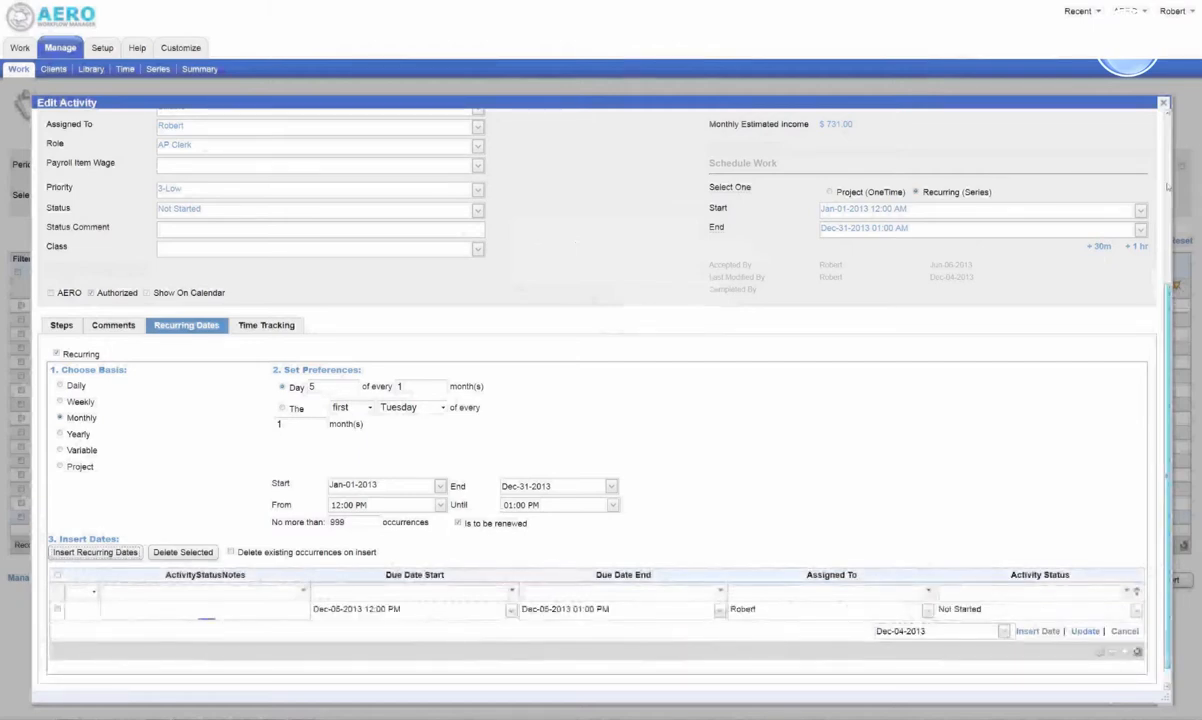
Look over the activity's additional actions, such as Duplicate, and save and close the activity.
scroll(1000, 300, "up", 5)
left_click(915, 169)
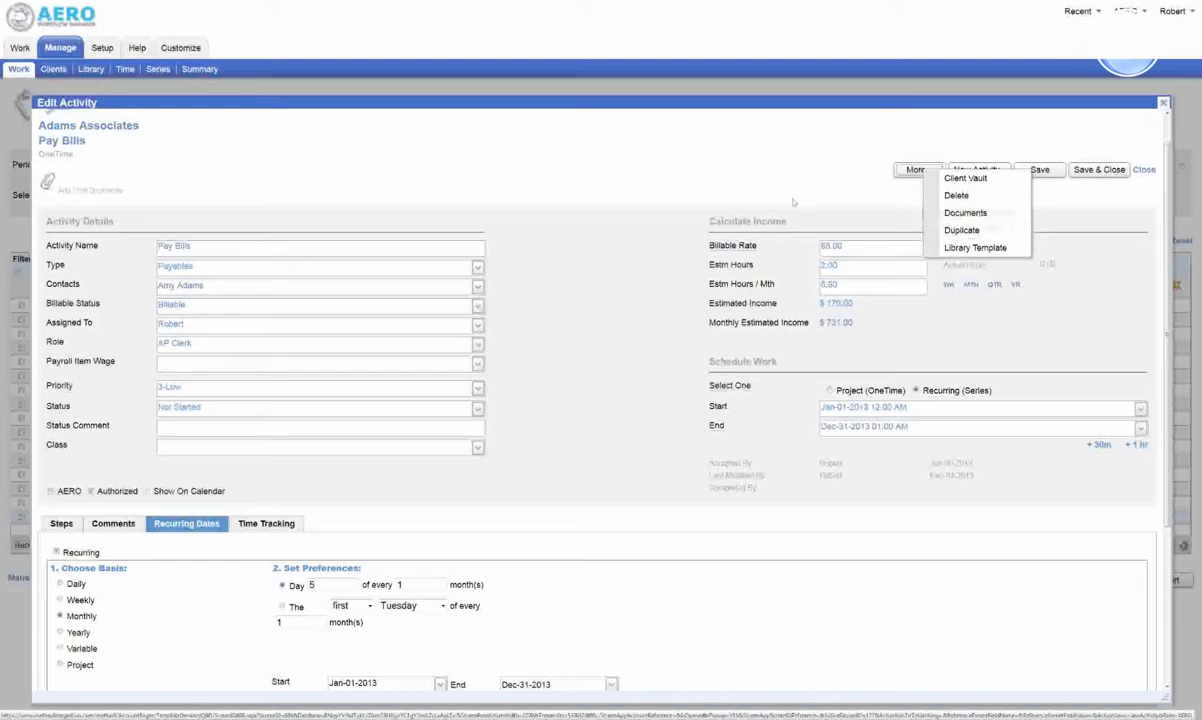
left_click(955, 231)
scroll(627, 362, "down", 3)
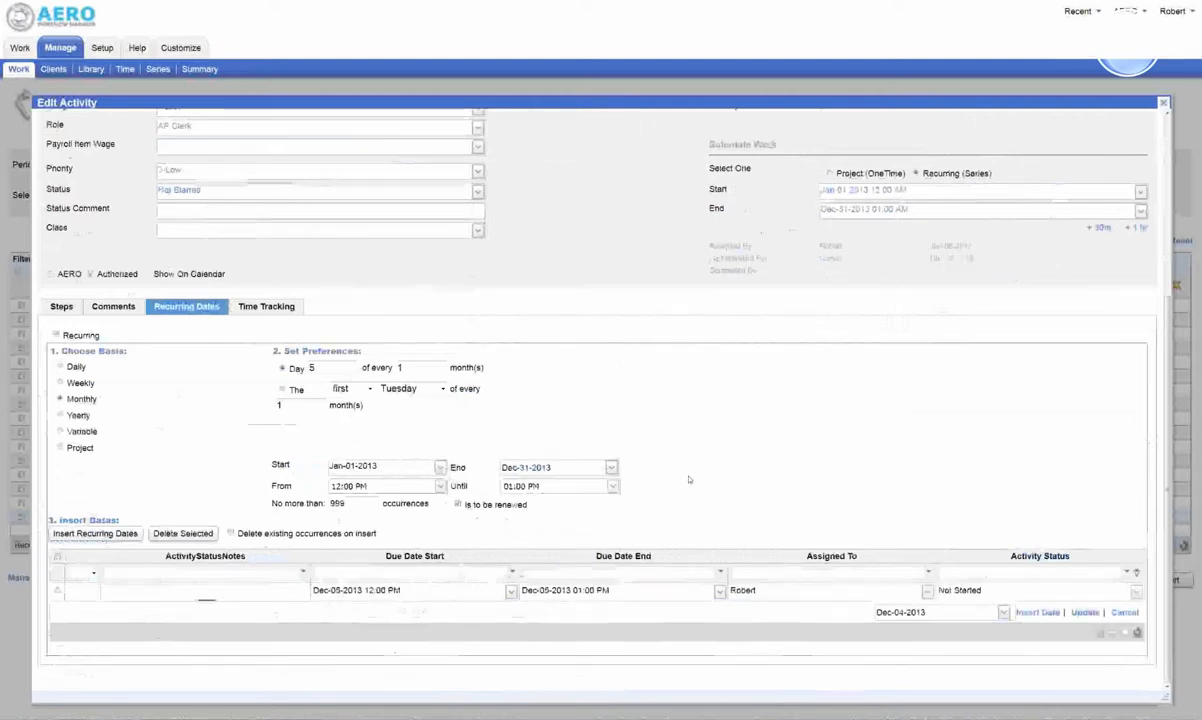
scroll(690, 403, "up", 5)
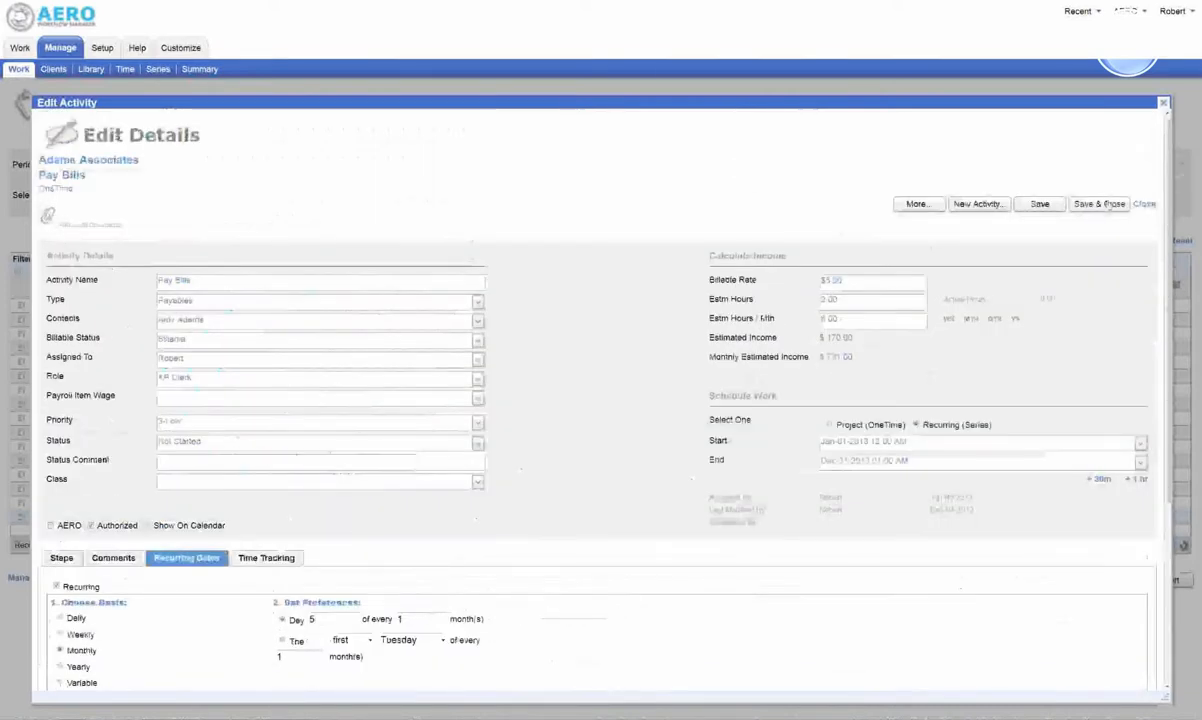
left_click(1108, 204)
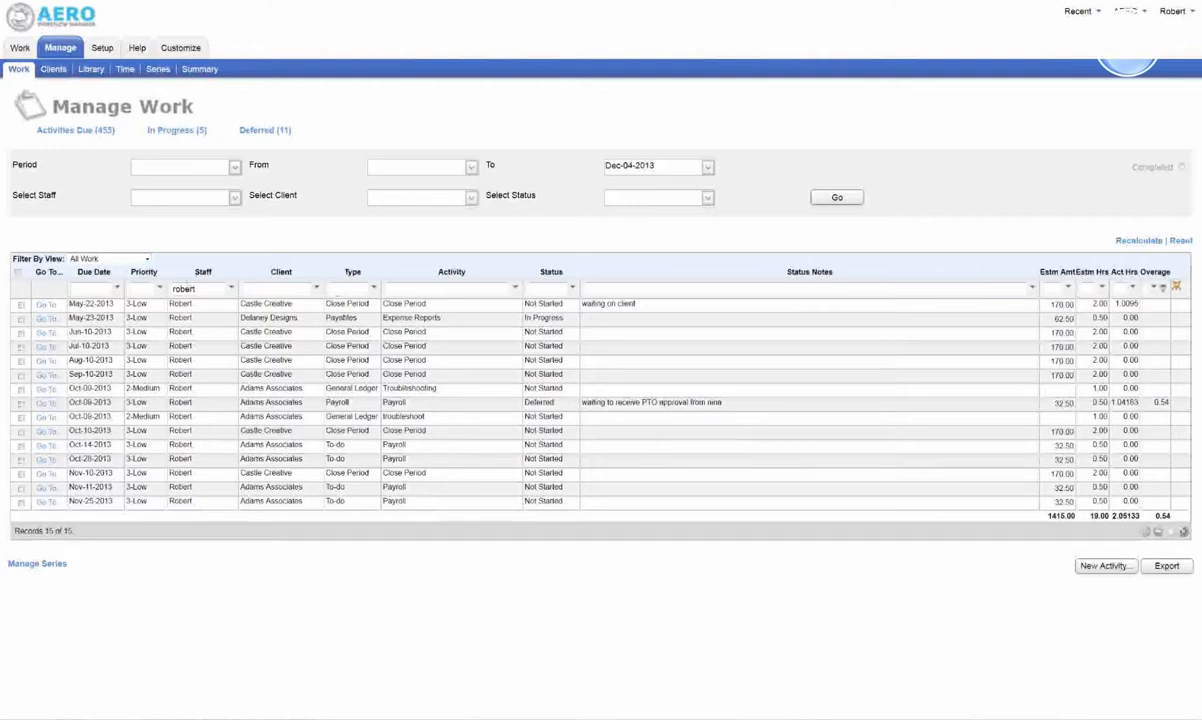
Filter the work list to the All Series view and open the Pay Bills series for Adams Associates.
double_click(185, 288)
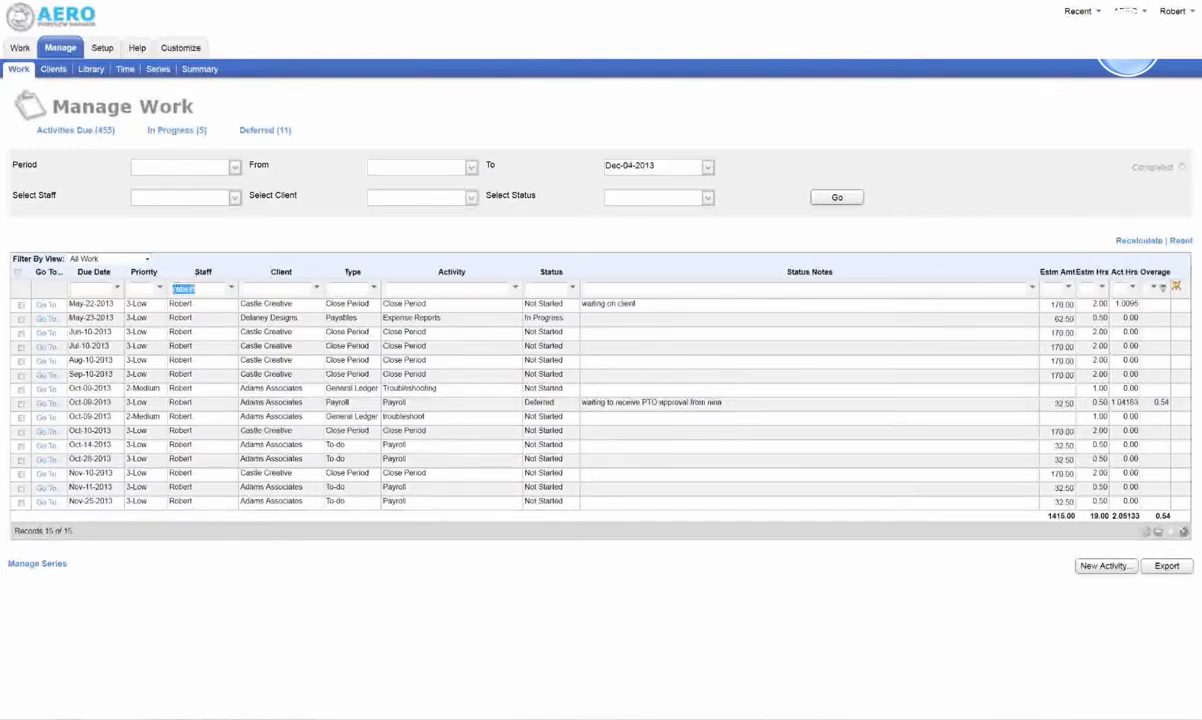
left_click(117, 260)
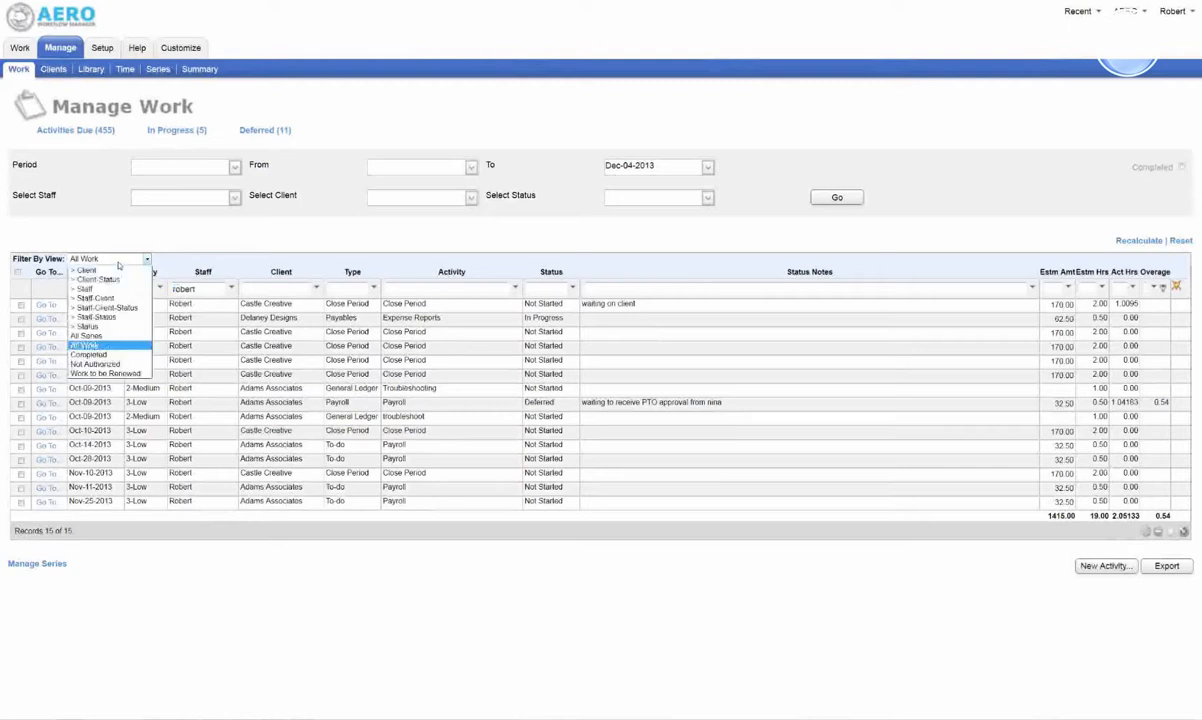
left_click(101, 318)
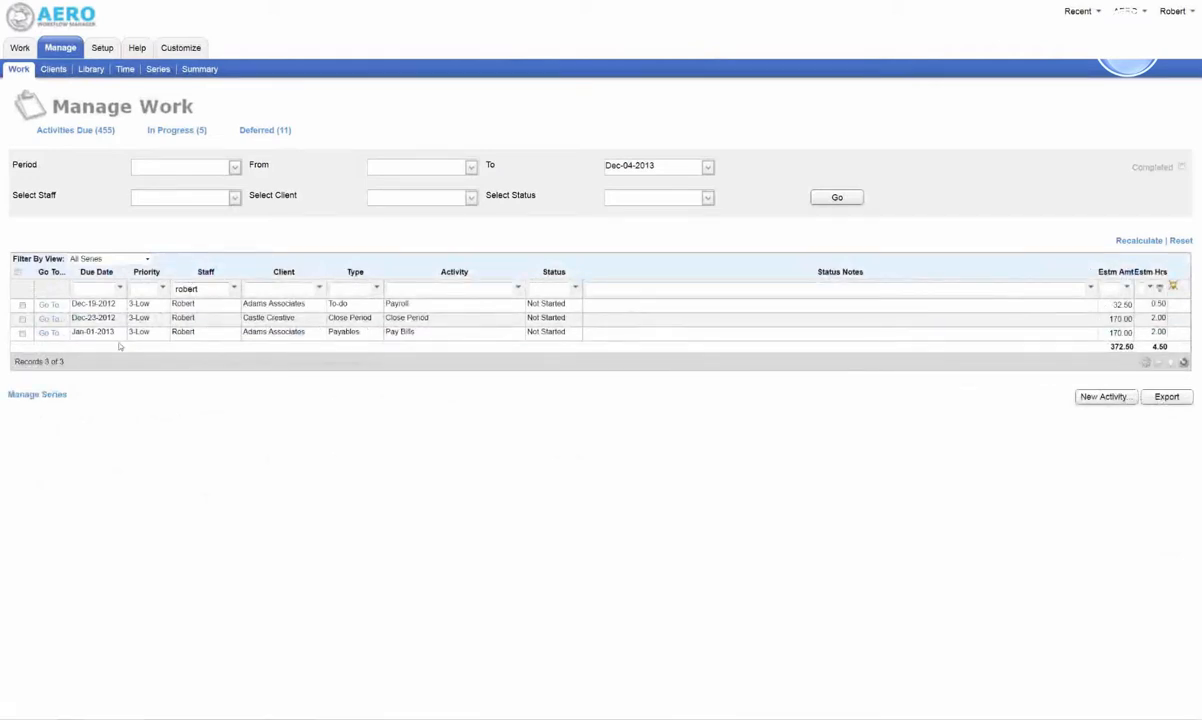
left_click(50, 333)
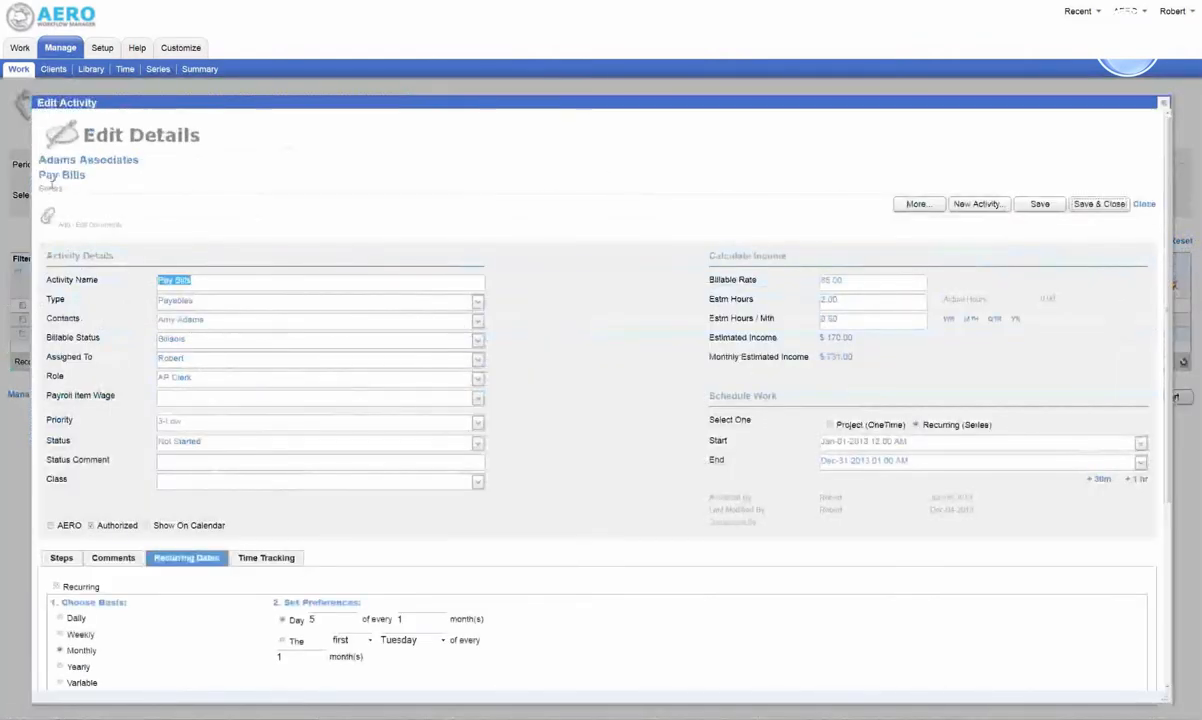
Review the Pay Bills series' details and recurring date settings for Adams Associates, and save and close it.
double_click(46, 188)
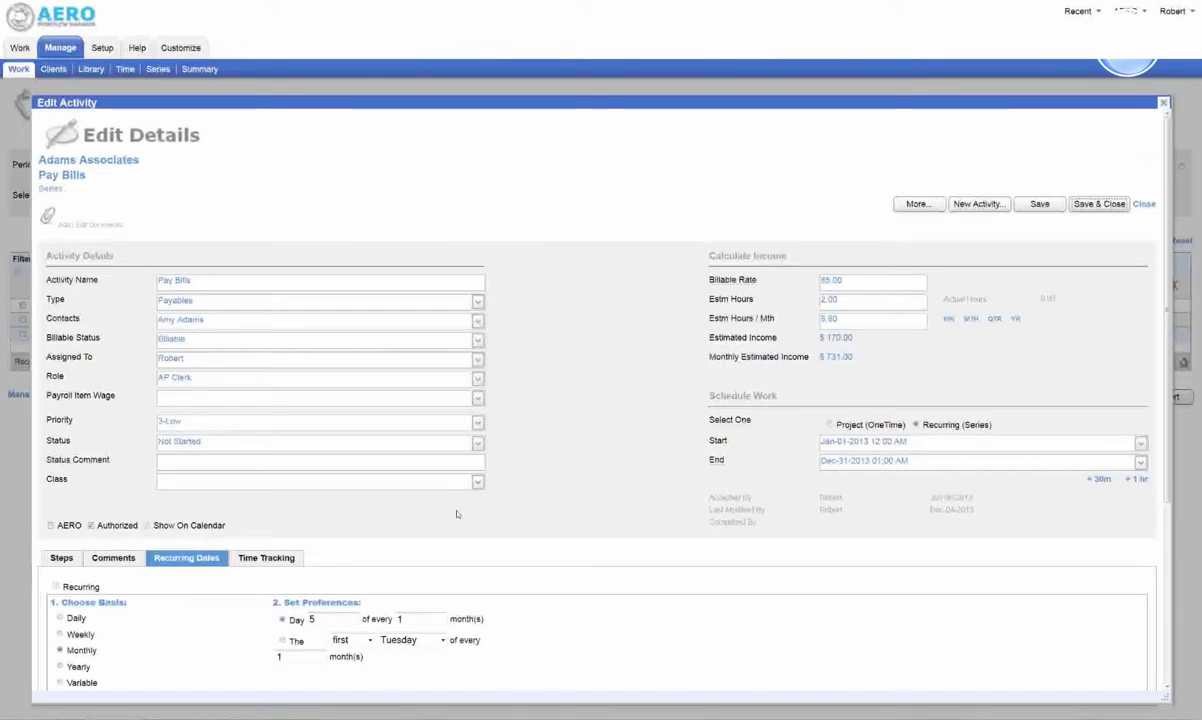
scroll(456, 514, "down", 3)
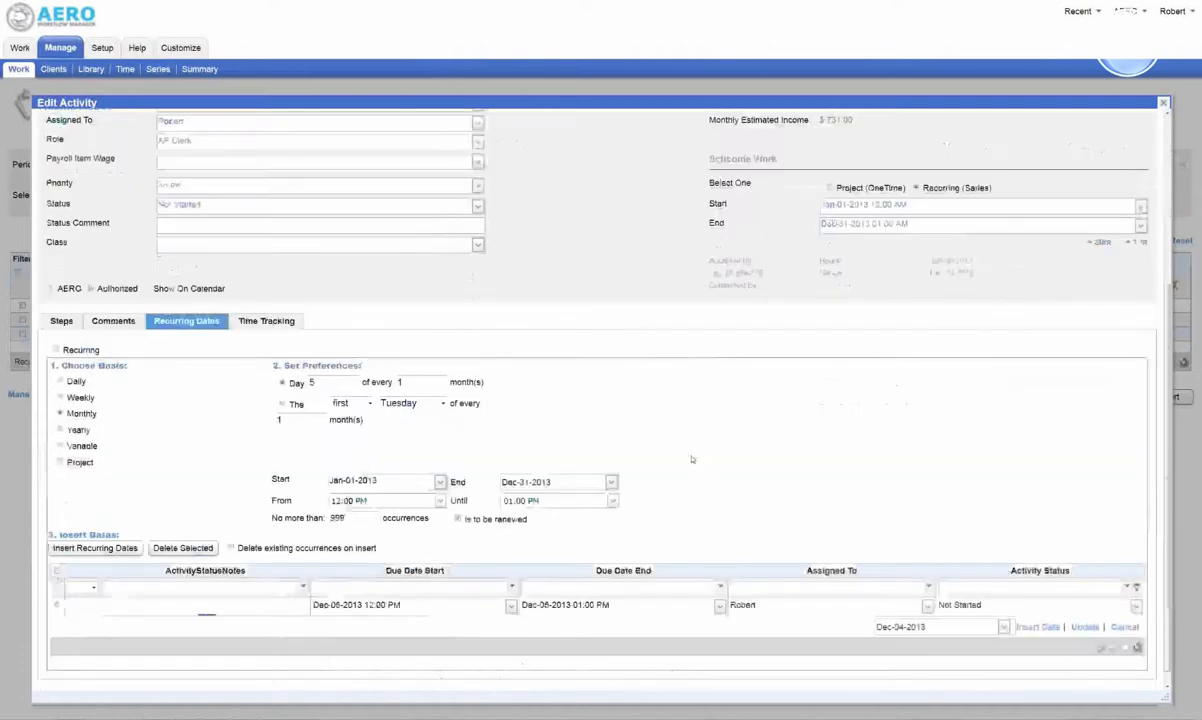
scroll(698, 444, "up", 3)
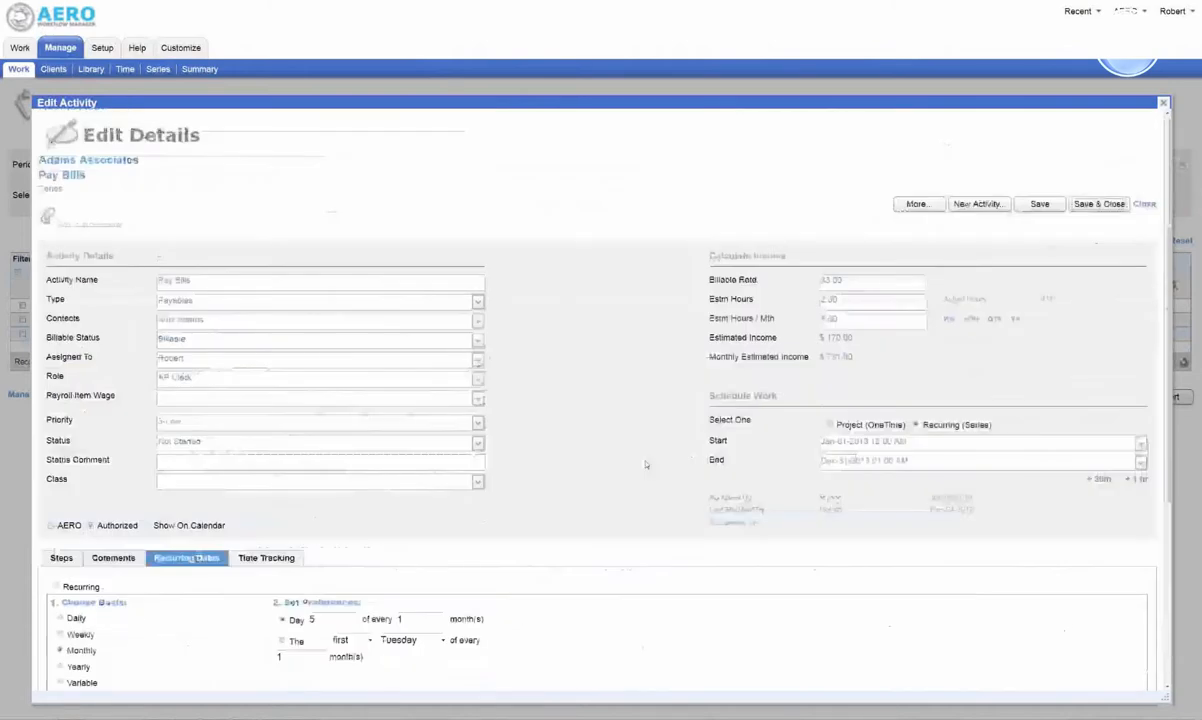
scroll(644, 389, "down", 3)
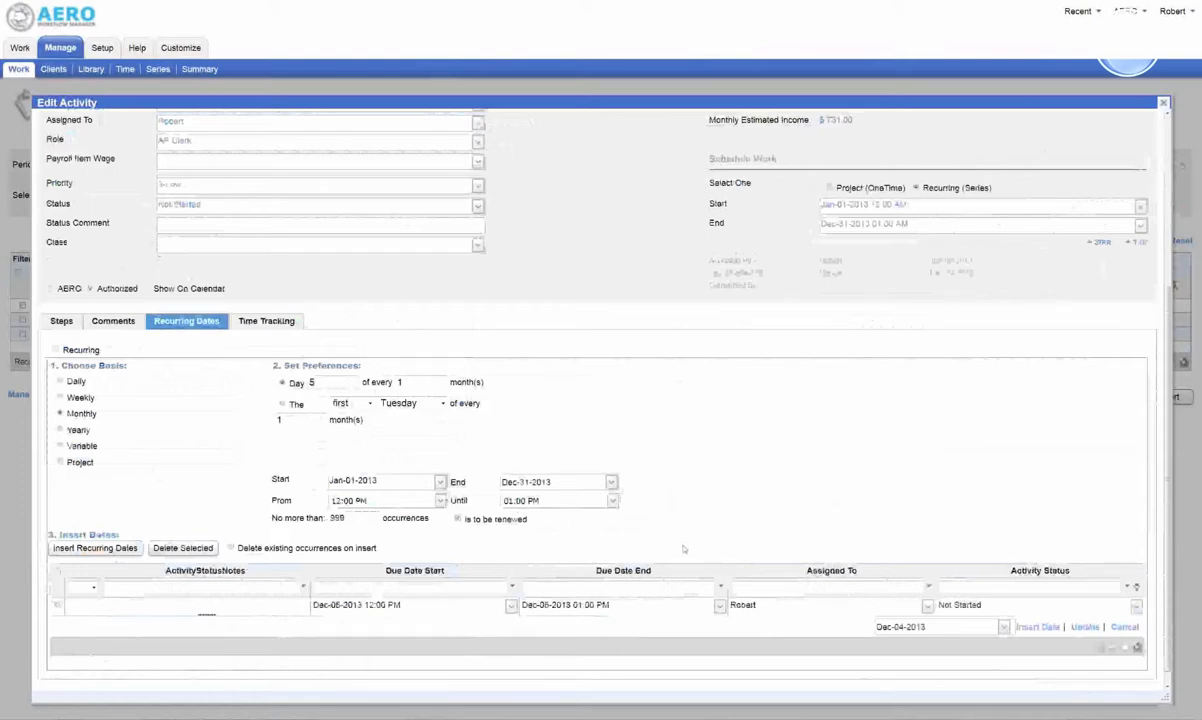
scroll(684, 549, "up", 3)
left_click(1096, 204)
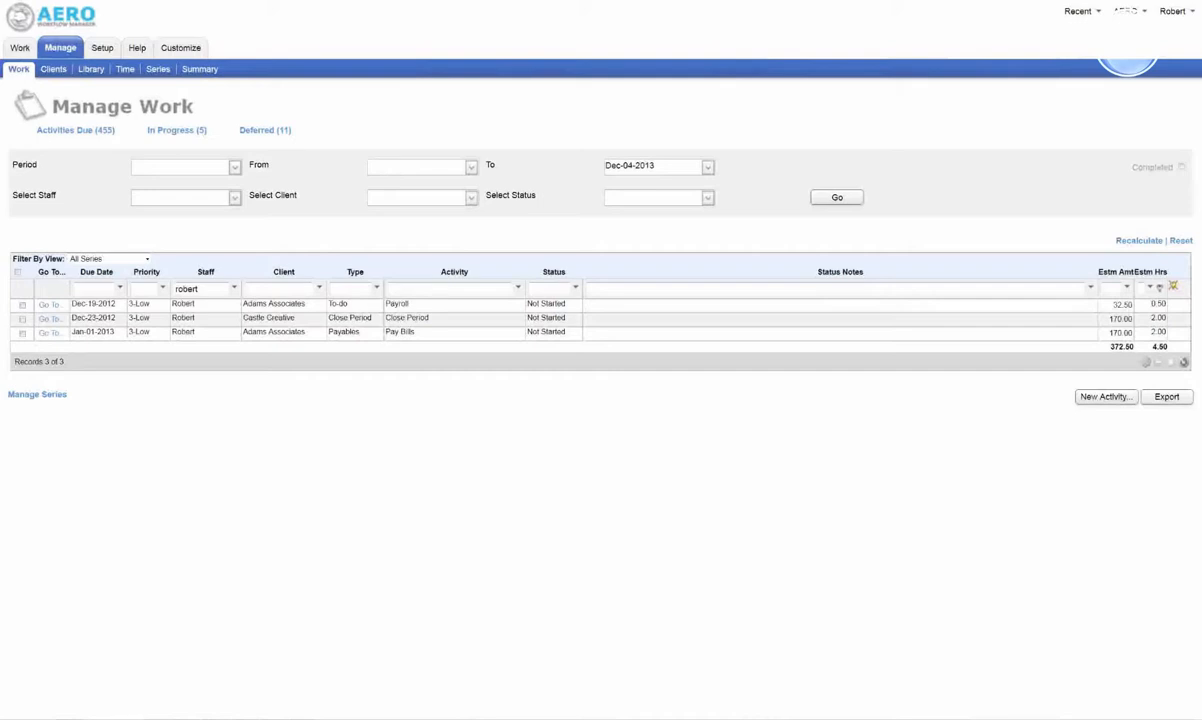
Reselect the All Series view for the work list and switch to the list of activities due.
left_click(110, 259)
left_click(104, 258)
left_click(99, 259)
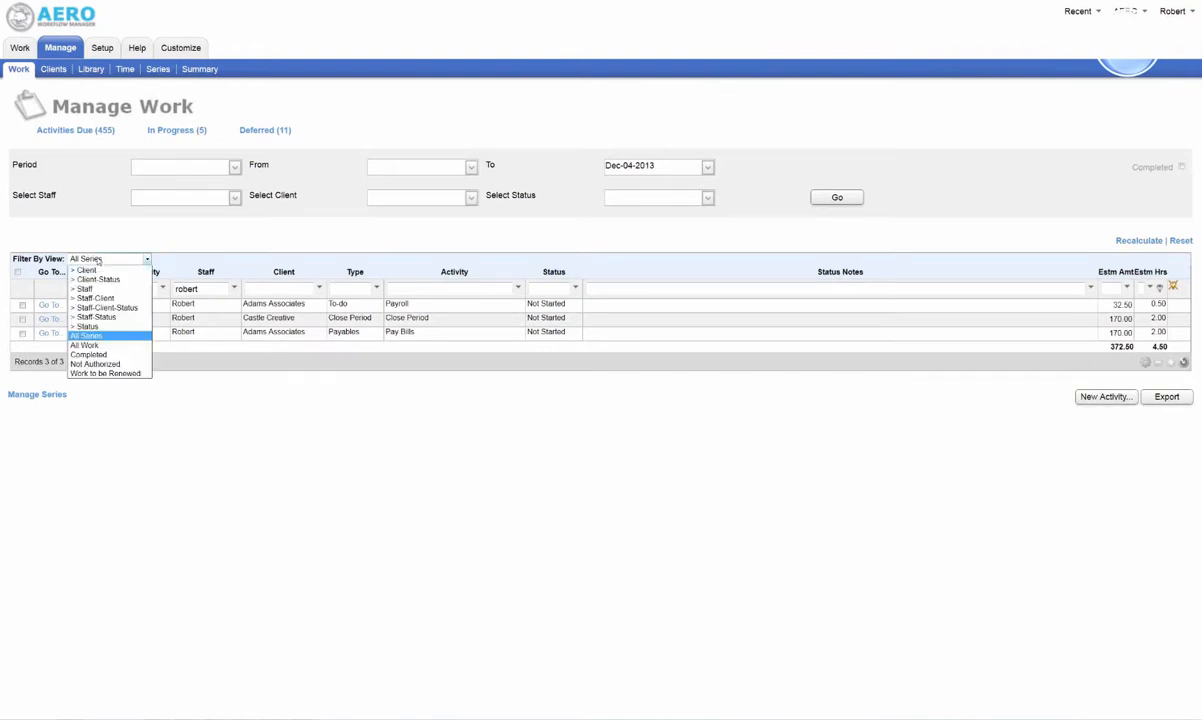
left_click(97, 337)
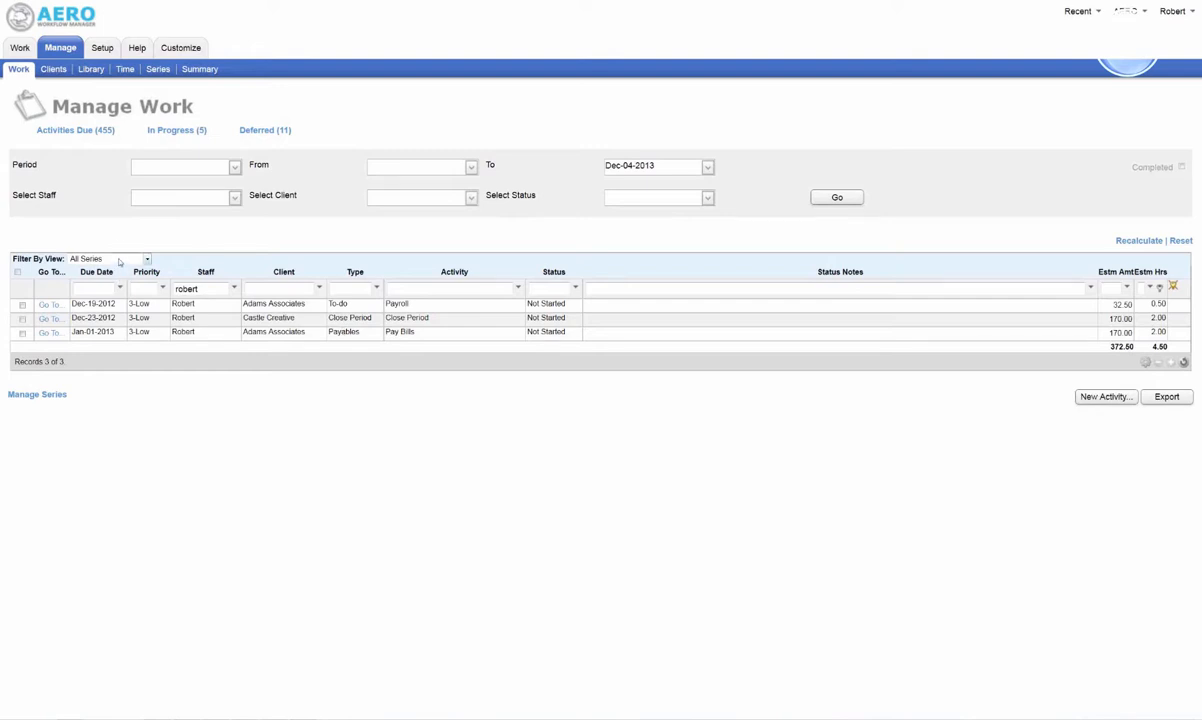
left_click(88, 131)
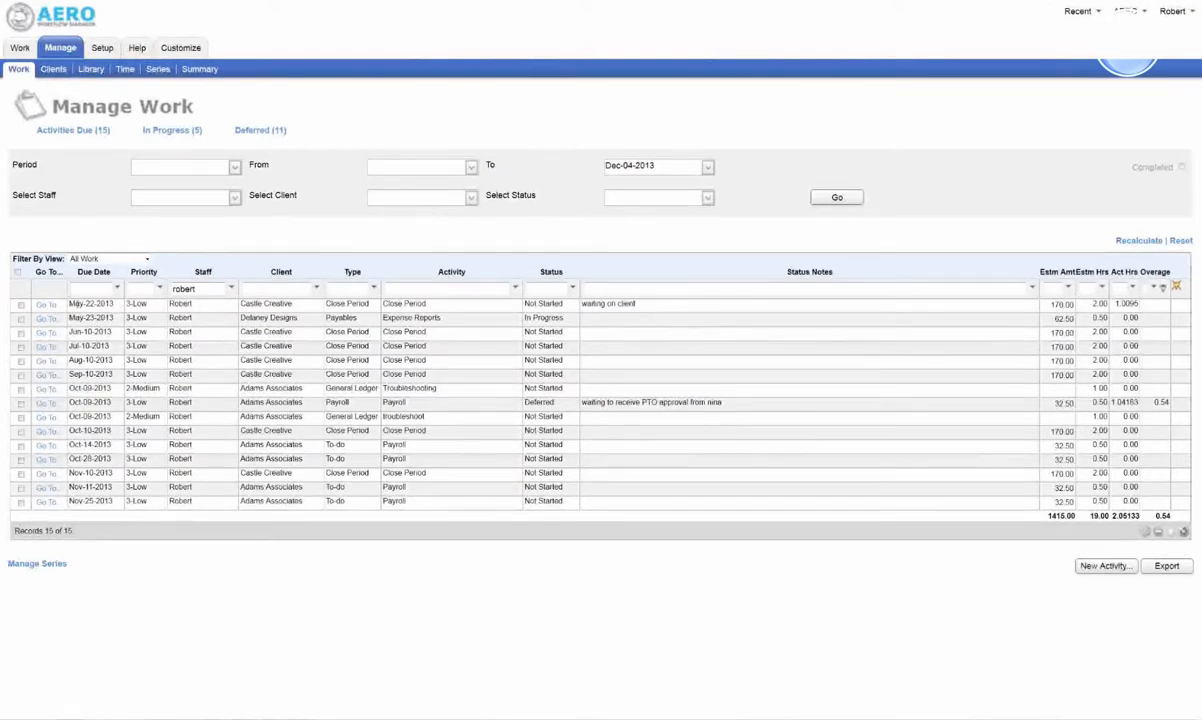
Open Castle Creative's Close Period occurrence due May 22, 2013 and go to its parent series, accepting the change of active record.
double_click(600, 402)
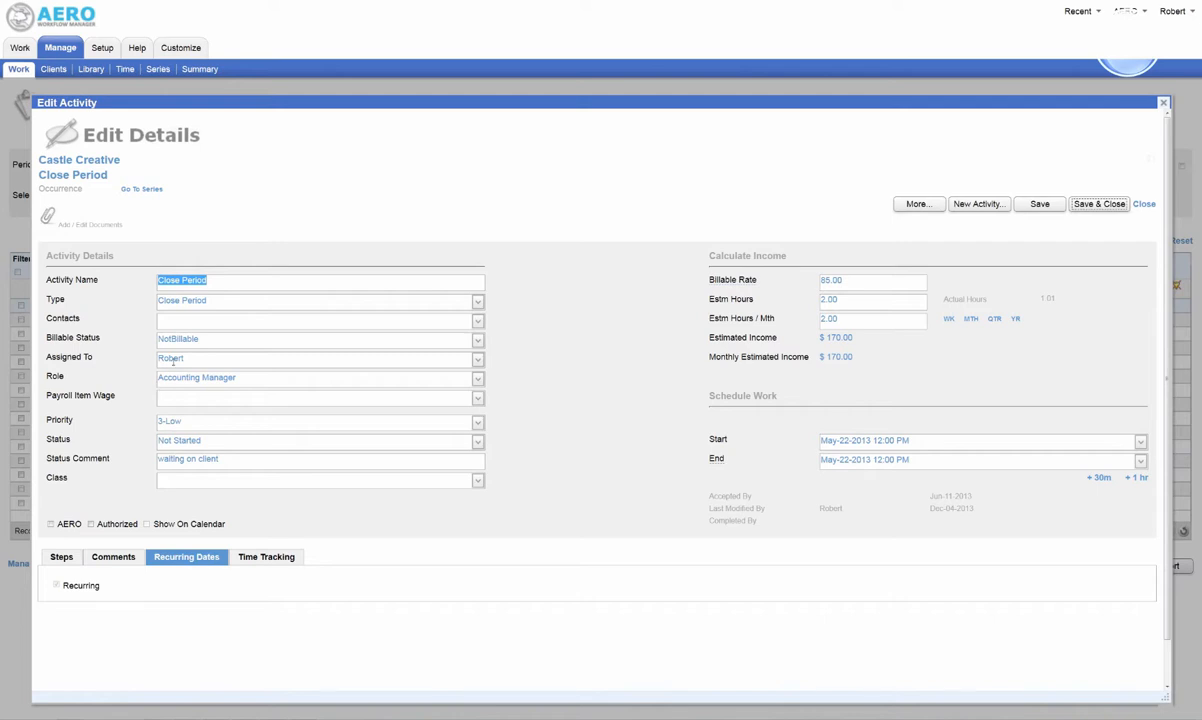
left_click(152, 190)
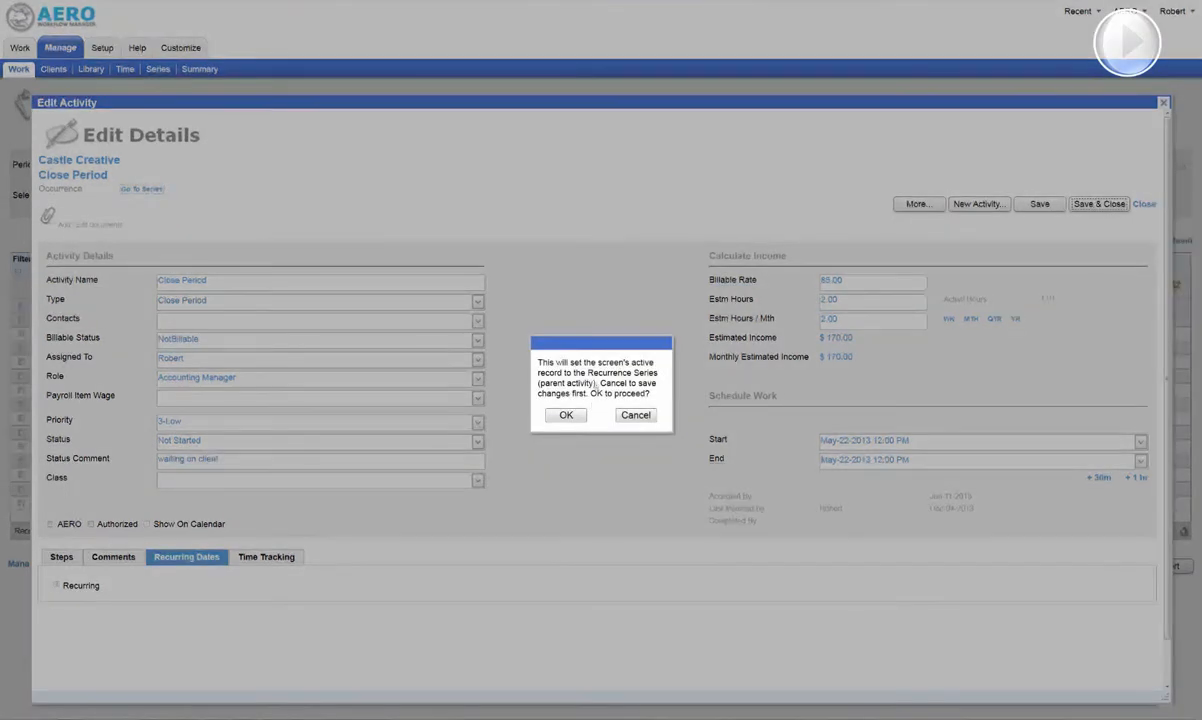
left_click(566, 415)
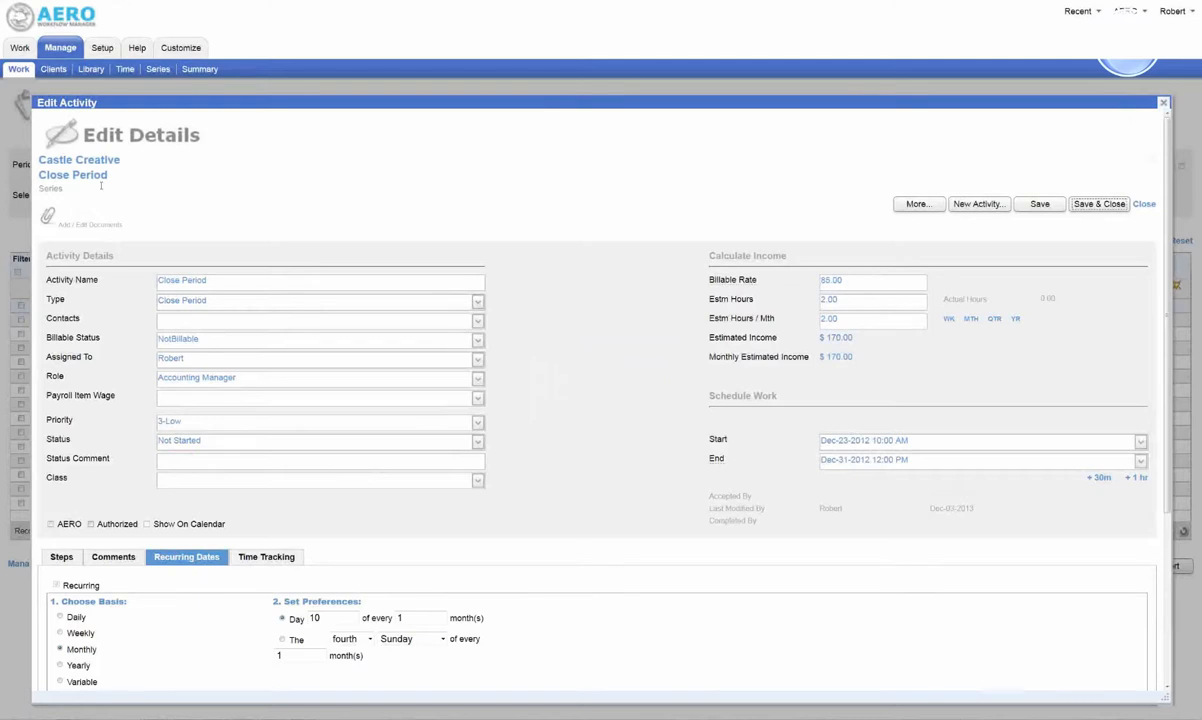
Refresh the Close Period series' table of recurring dates to load its occurrences and look over them.
scroll(175, 201, "down", 1)
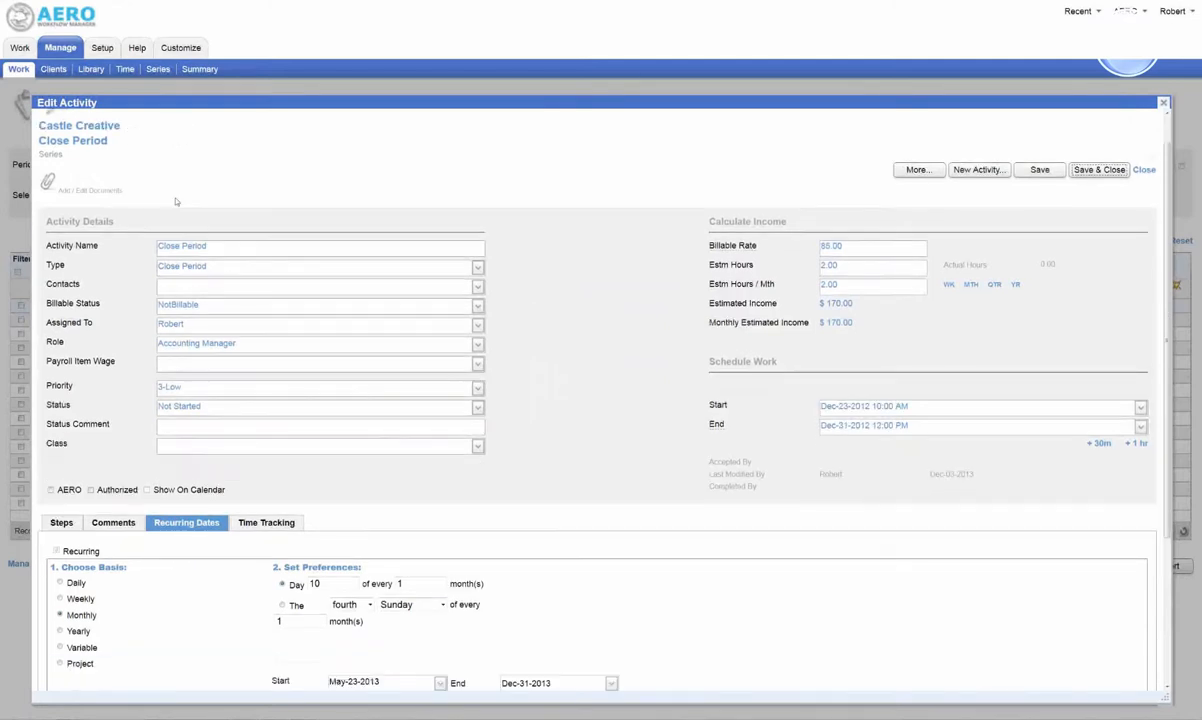
scroll(175, 201, "down", 5)
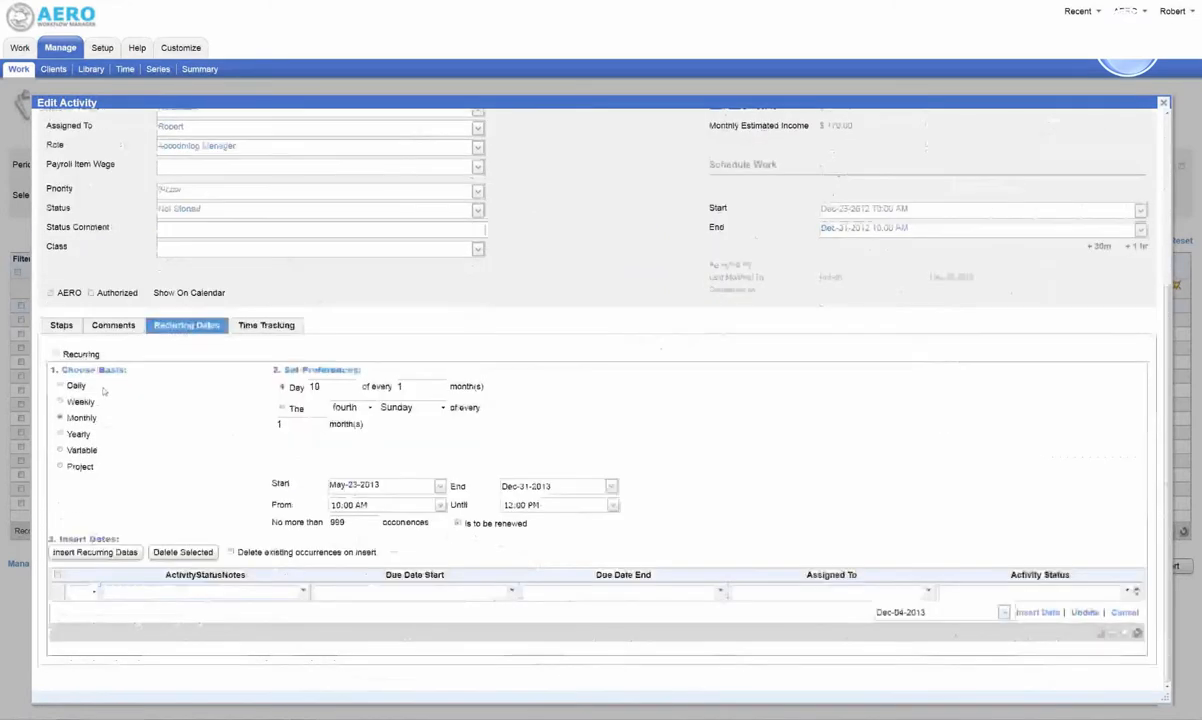
left_click(1137, 636)
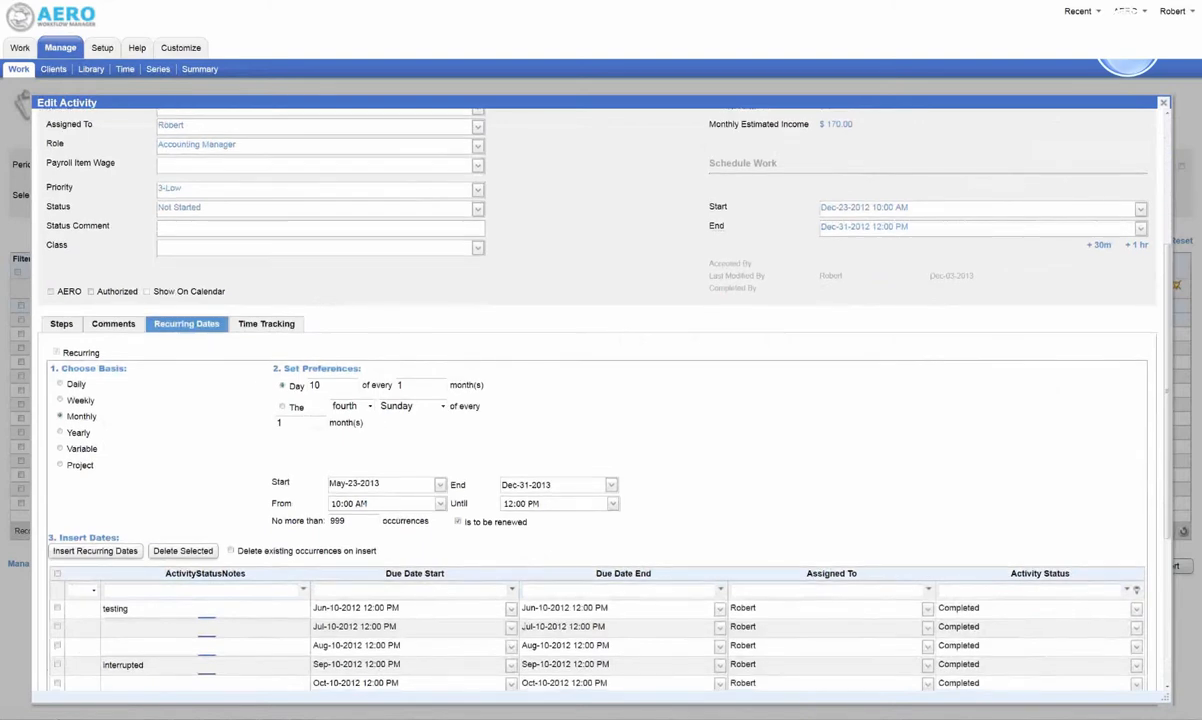
scroll(897, 470, "down", 3)
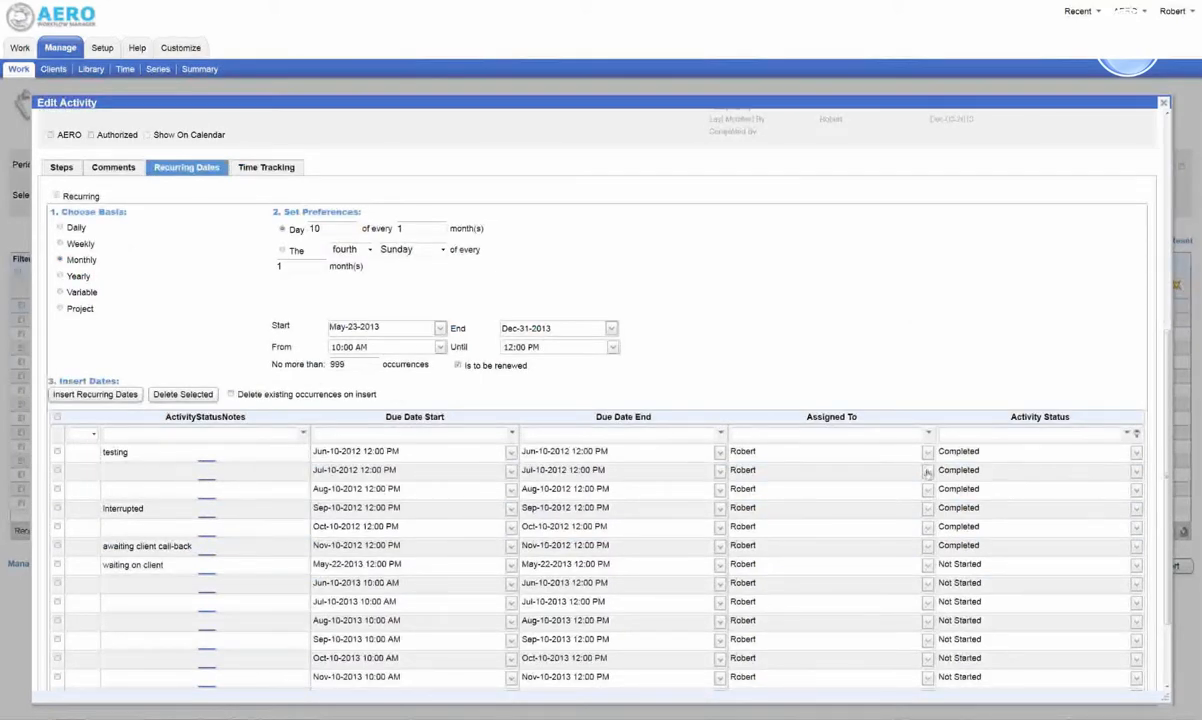
Look at the staff choices for the July 10, 2012 occurrence and the series' general details.
left_click(927, 472)
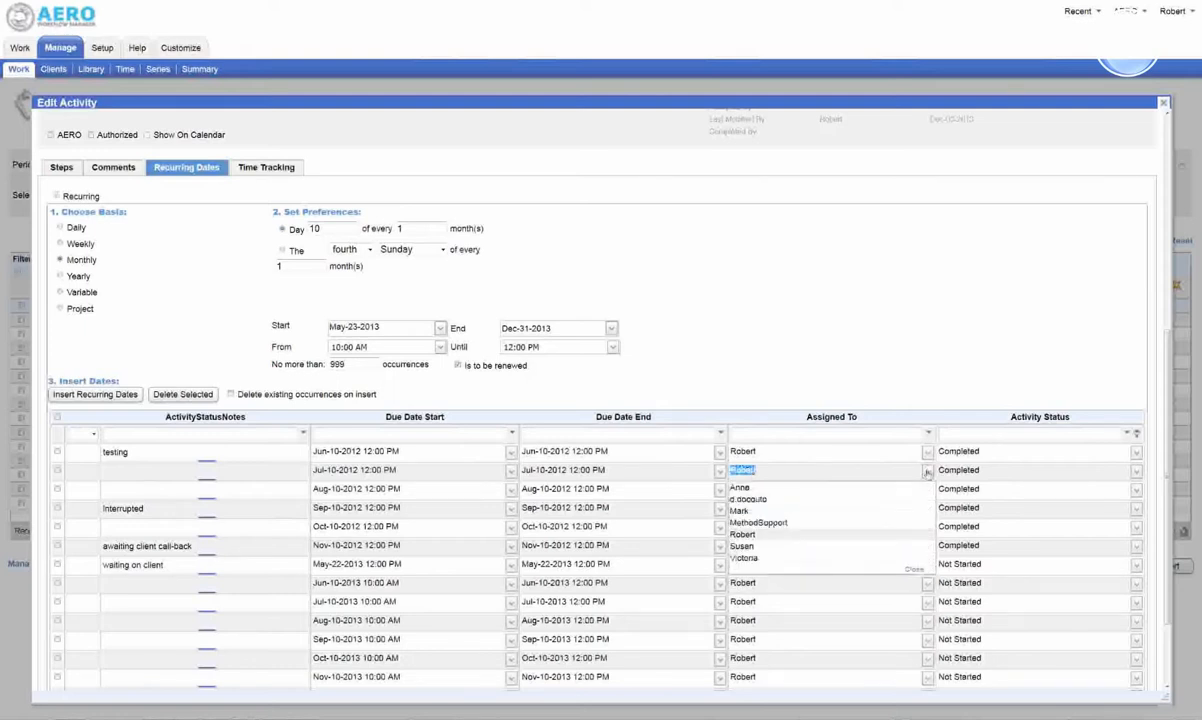
left_click(800, 491)
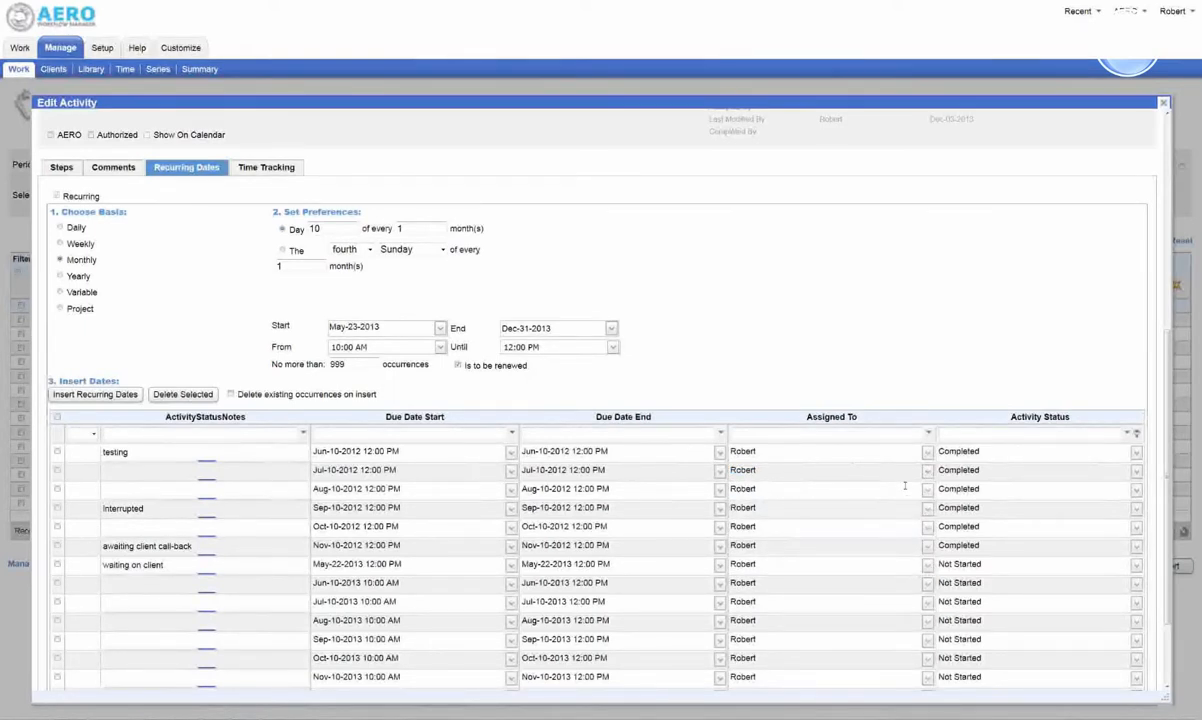
scroll(905, 486, "up", 5)
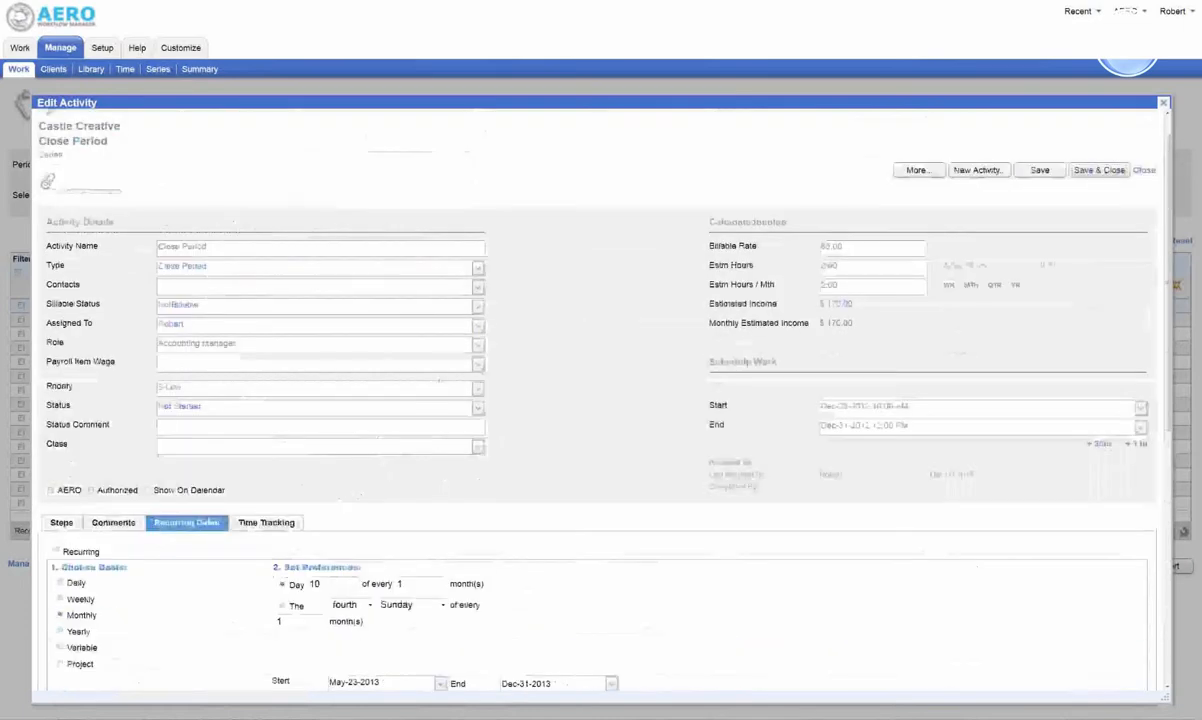
Filter the occurrences by an Activity Status containing "not" and clear the filter text.
scroll(747, 368, "down", 5)
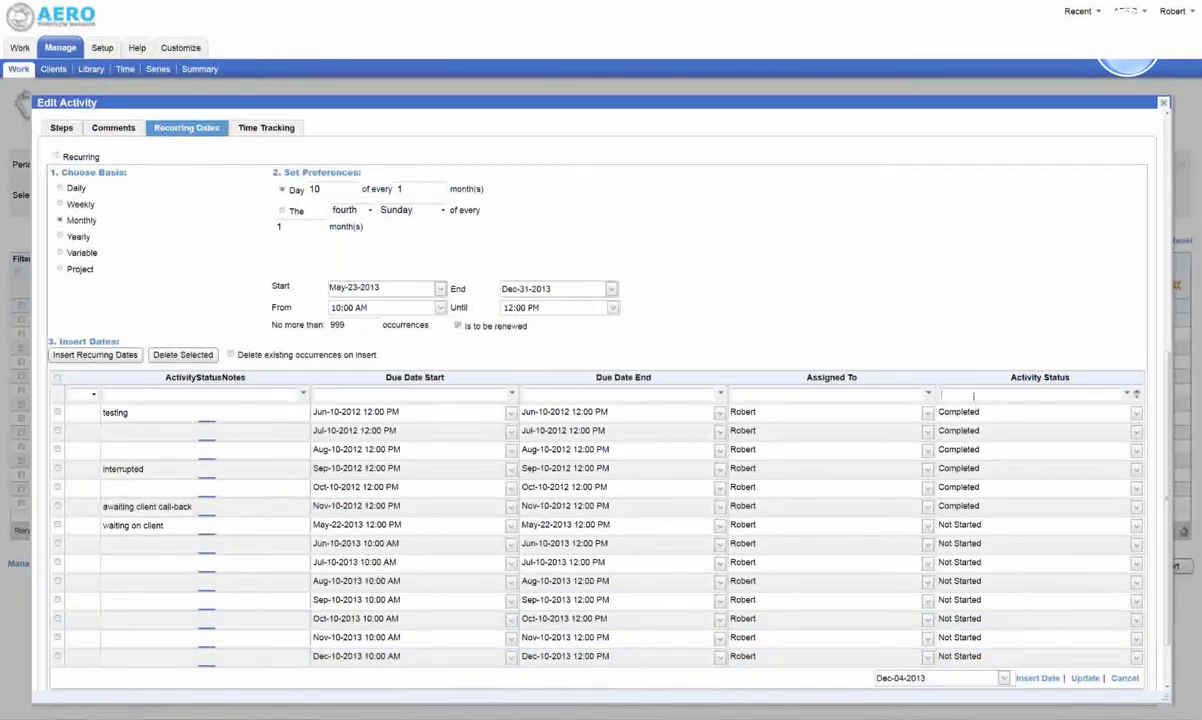
type("not")
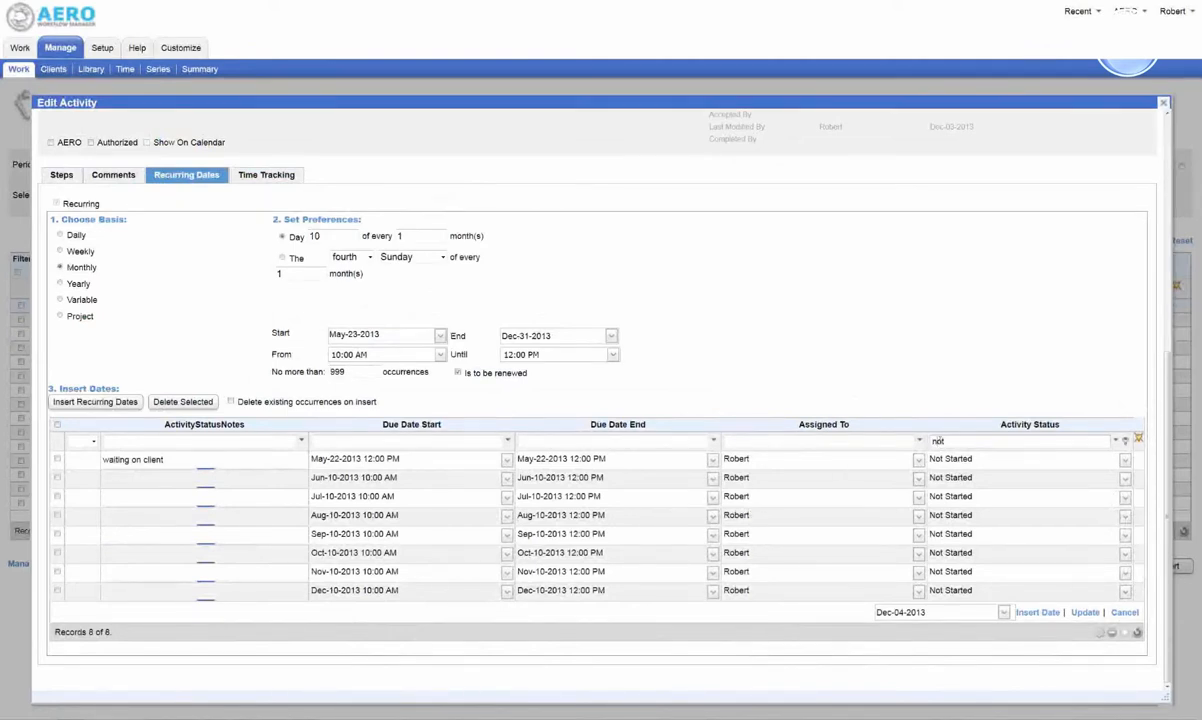
key("BackSpace")
key("BackSpace")
key("BackSpace")
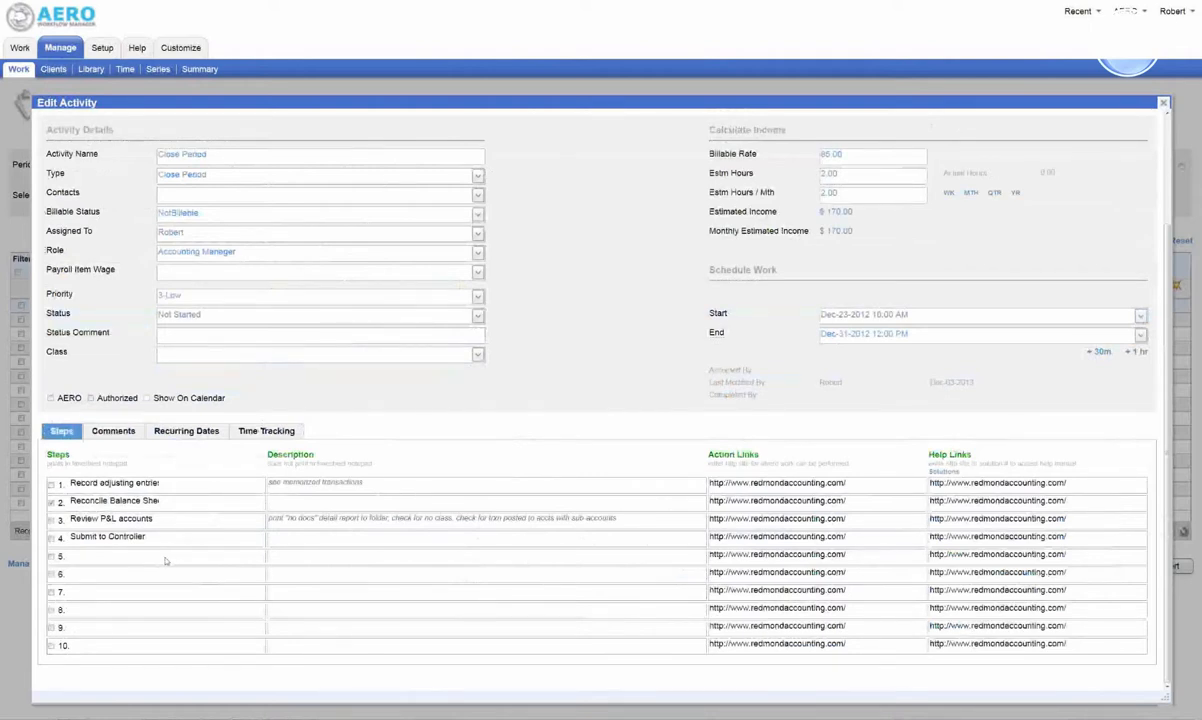
Enter "Change" as step 5 of the Close Period series and return to its recurring dates.
left_click(169, 558)
type("Change")
left_click(194, 434)
scroll(197, 463, "down", 5)
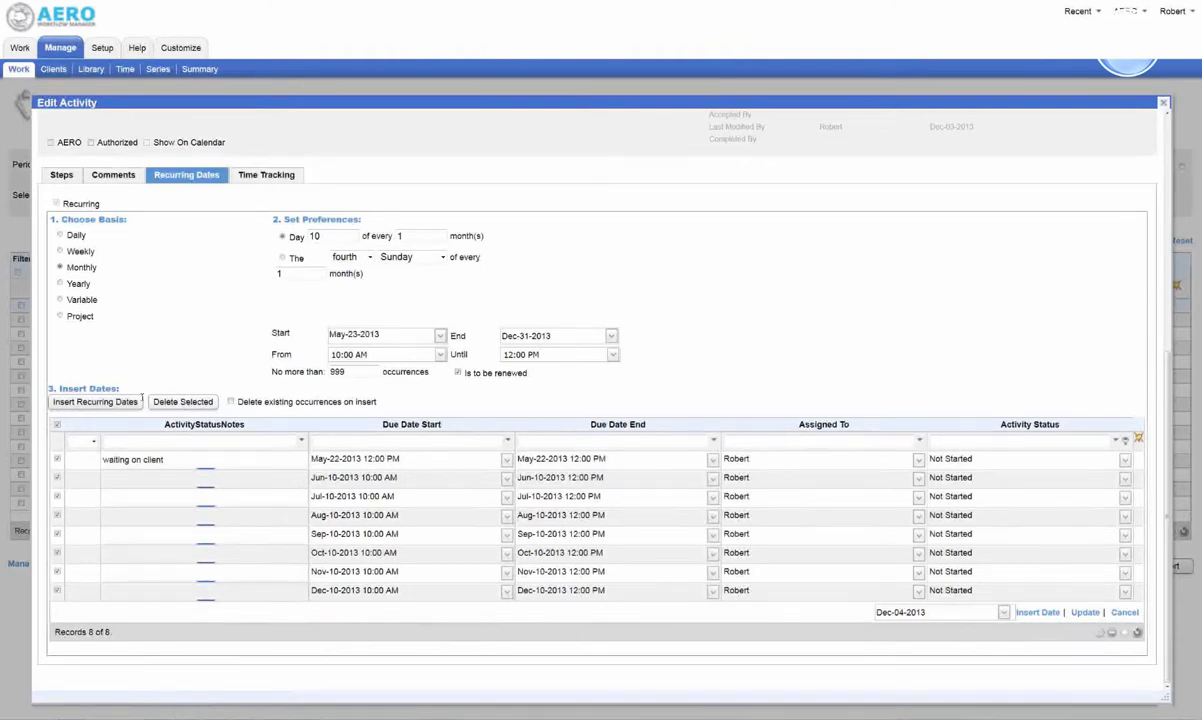
Deselect all listed occurrences, enable deleting existing occurrences on insert, and insert the recurring dates starting from today's date.
left_click(57, 424)
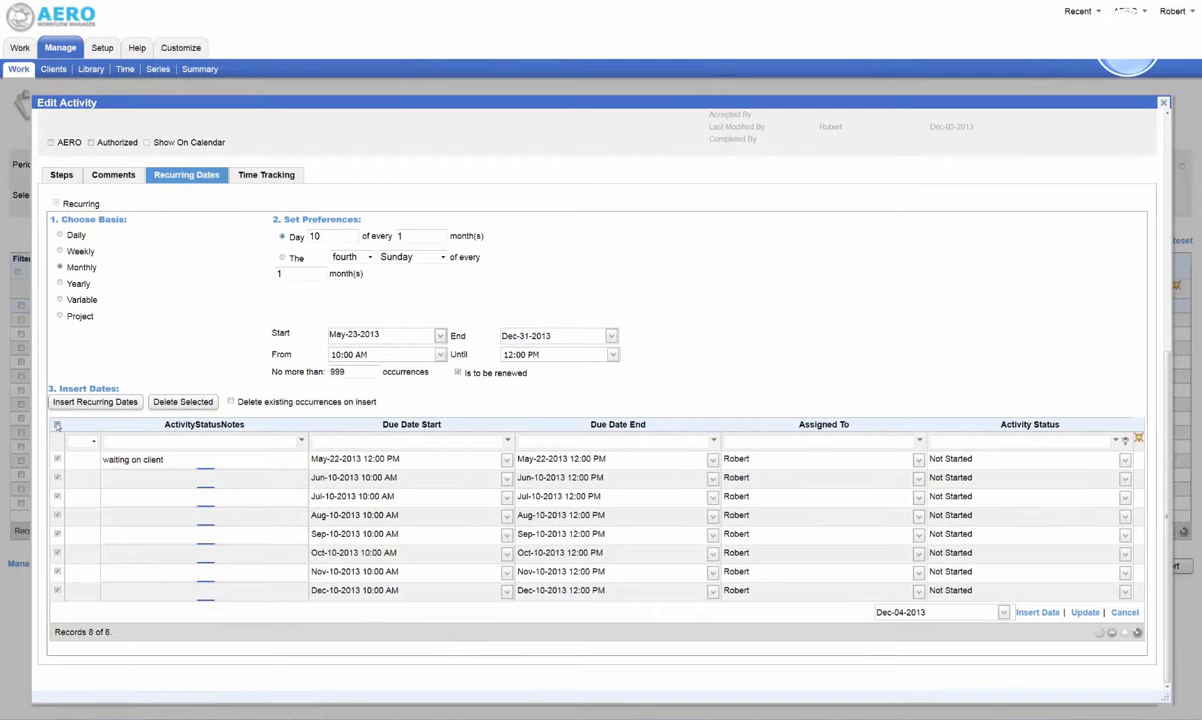
left_click(231, 401)
left_click(106, 403)
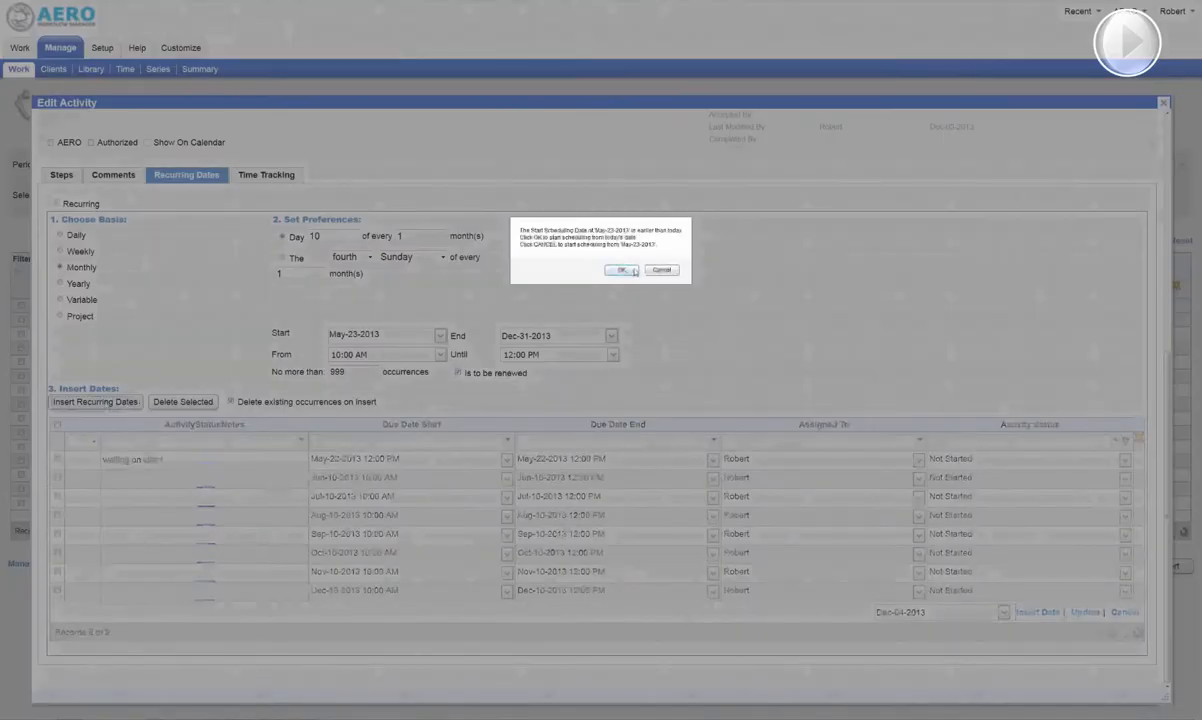
left_click(620, 270)
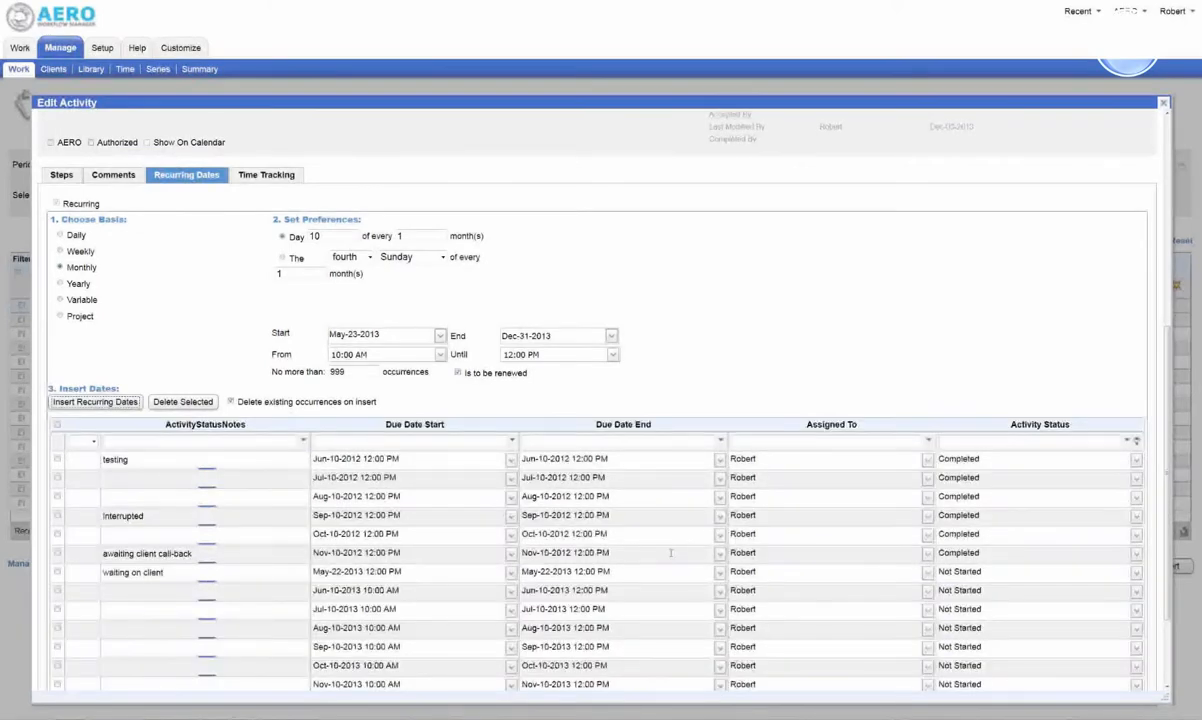
Look over the occurrence list and turn off deleting existing occurrences on insert.
scroll(670, 552, "down", 1)
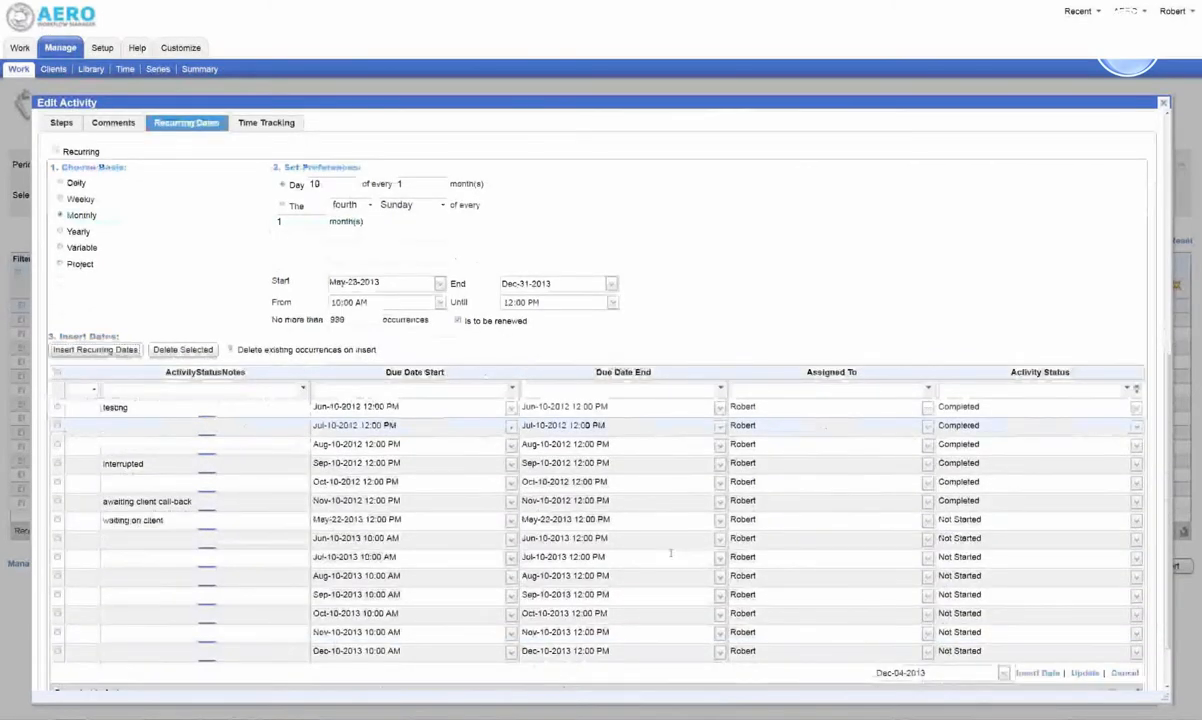
scroll(670, 552, "down", 1)
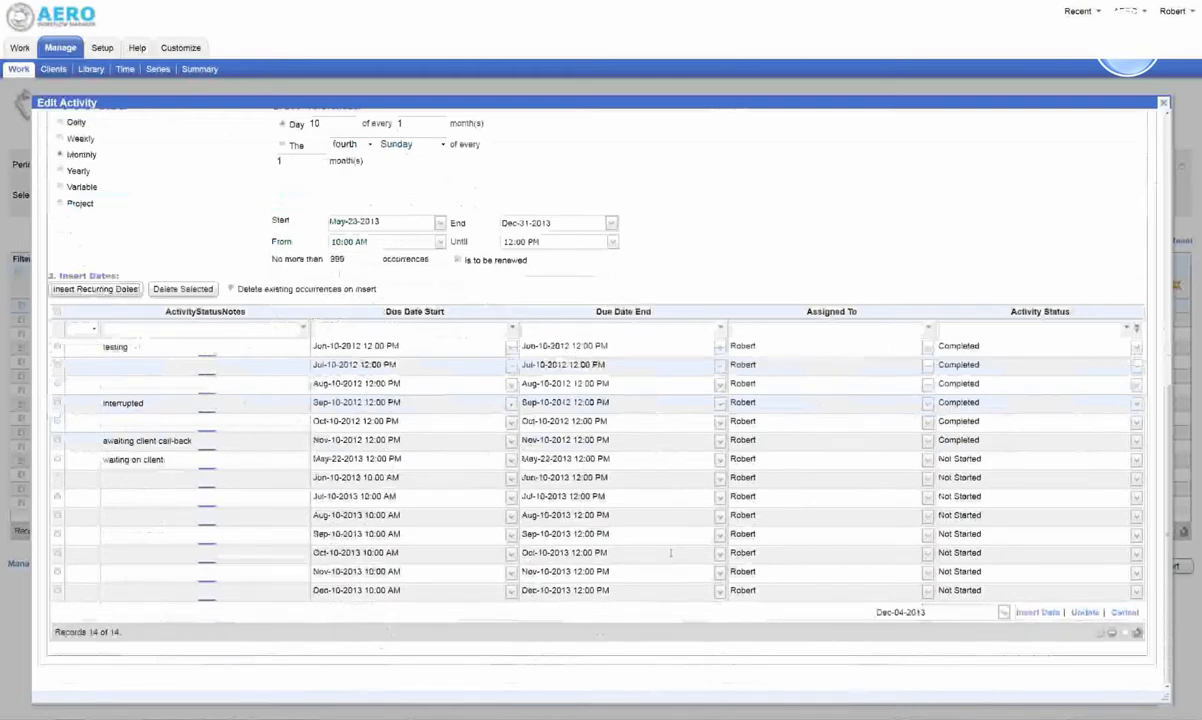
left_click(1013, 327)
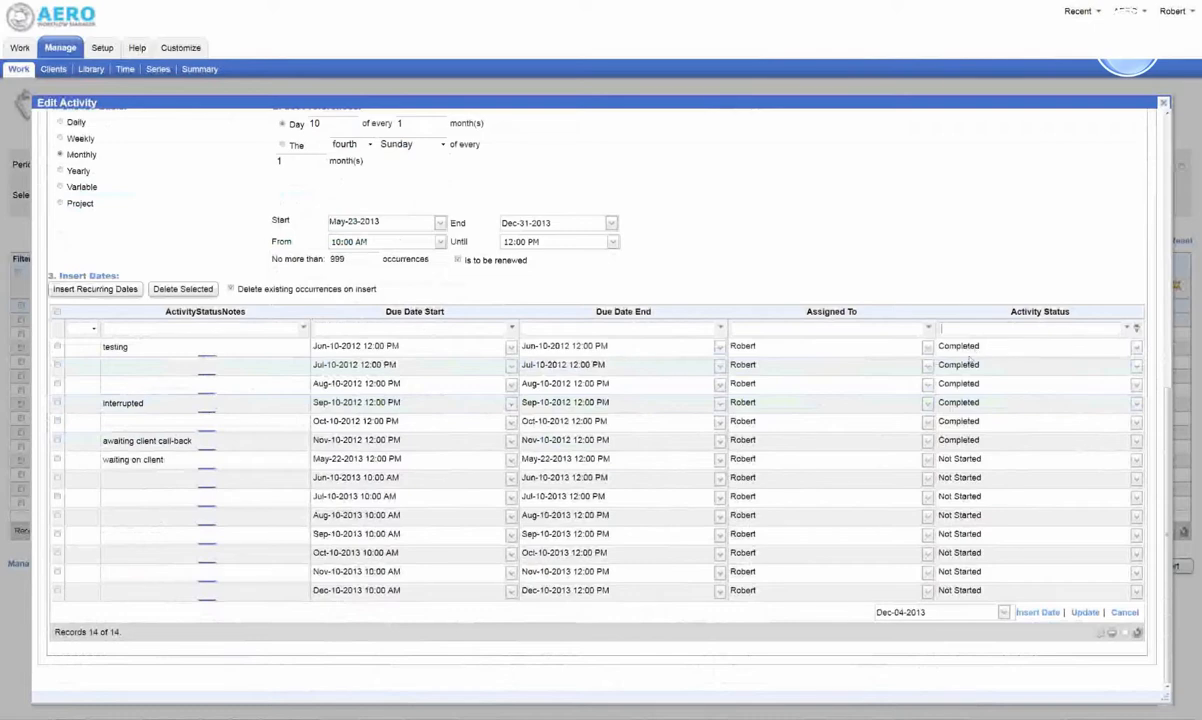
left_click(231, 288)
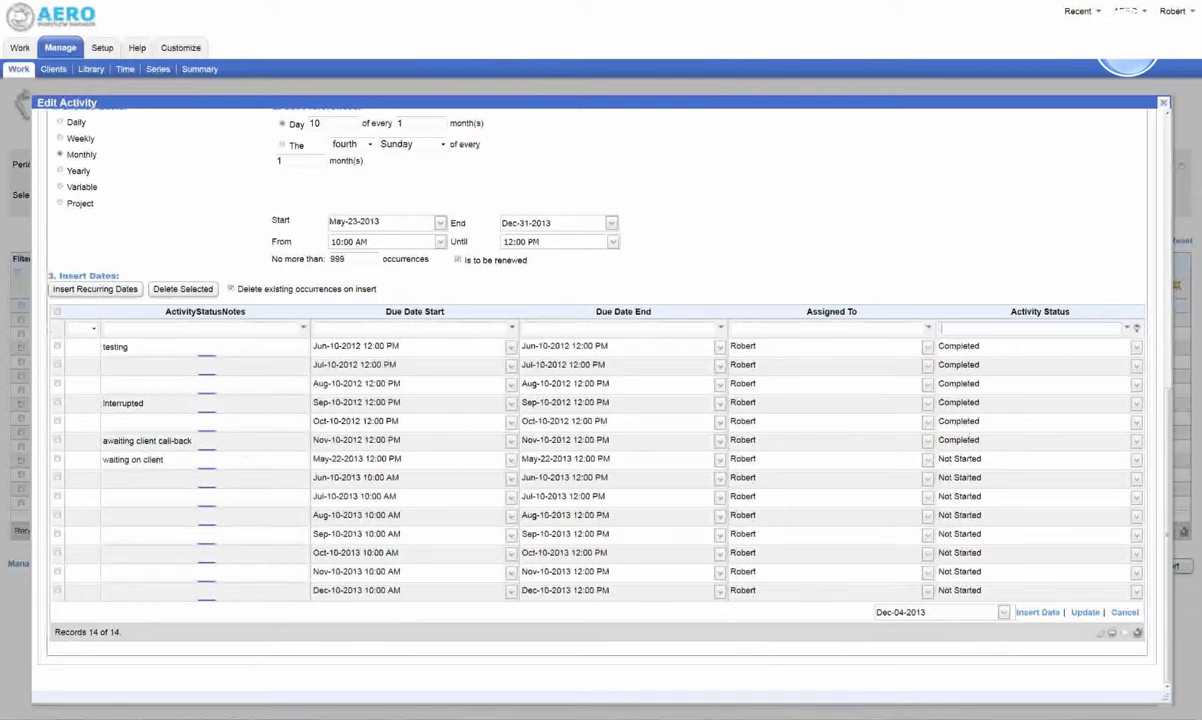
Examine the "waiting on client" status note on the May 22, 2013 occurrence.
double_click(133, 459)
left_click(131, 459)
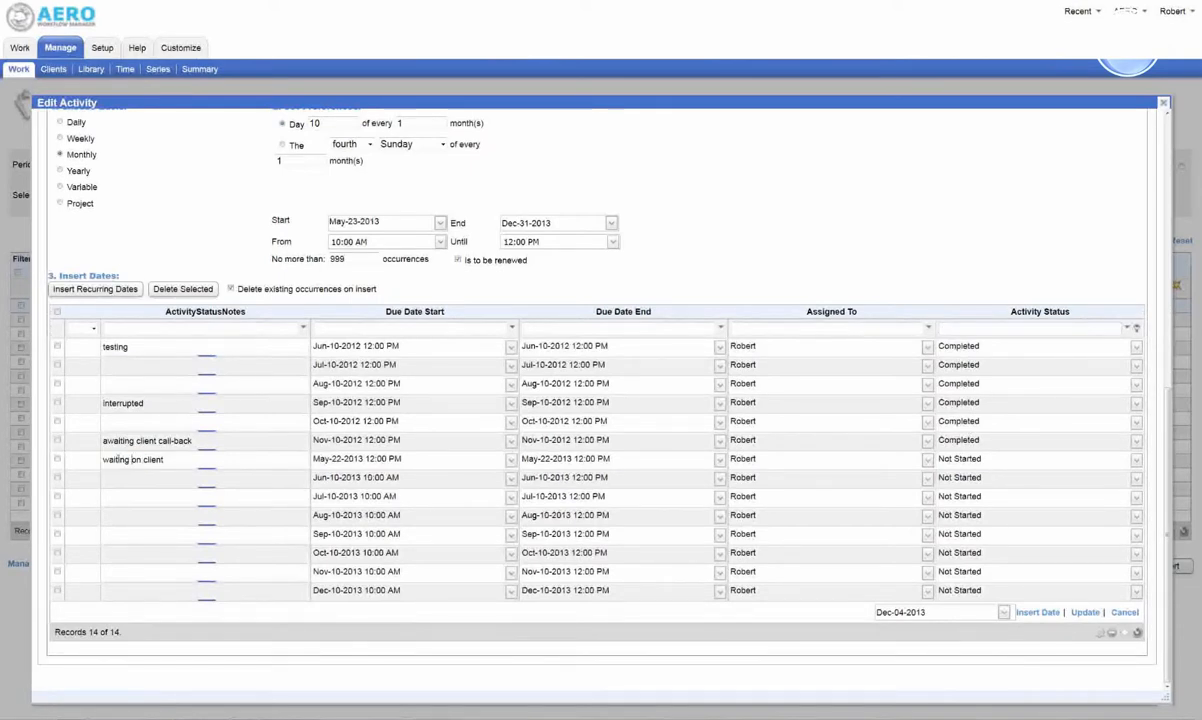
double_click(115, 459)
left_click(129, 459)
left_click_drag(166, 459, 102, 459)
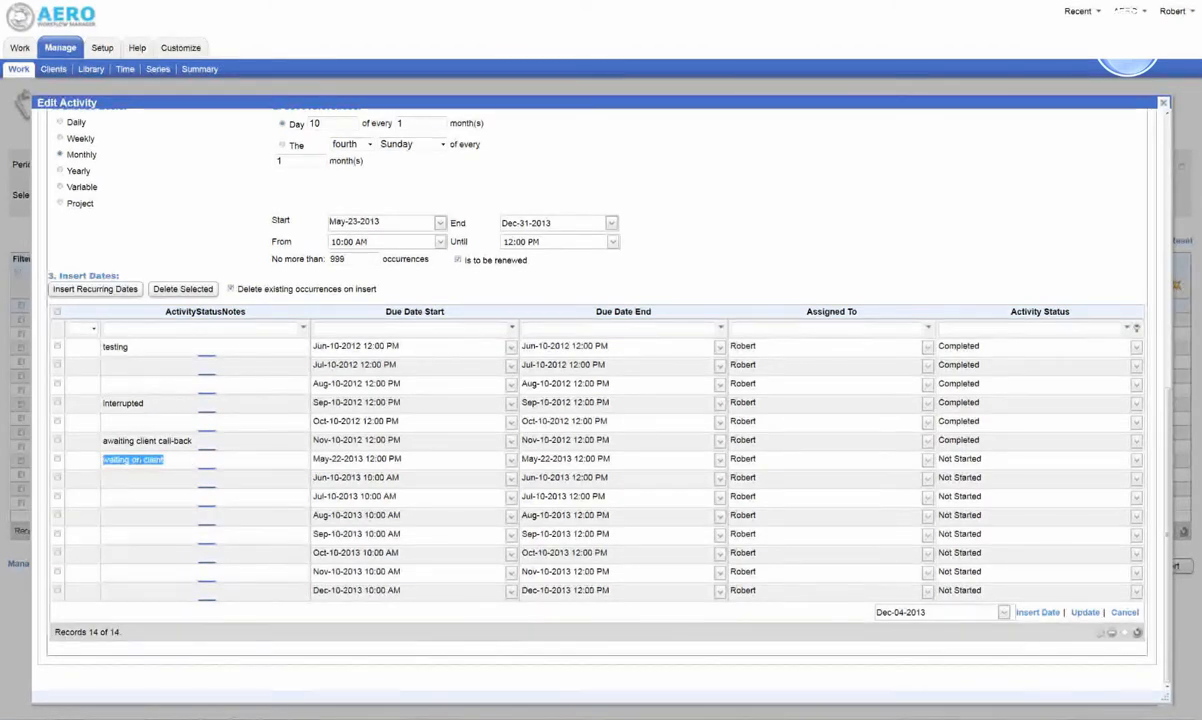
left_click(141, 459)
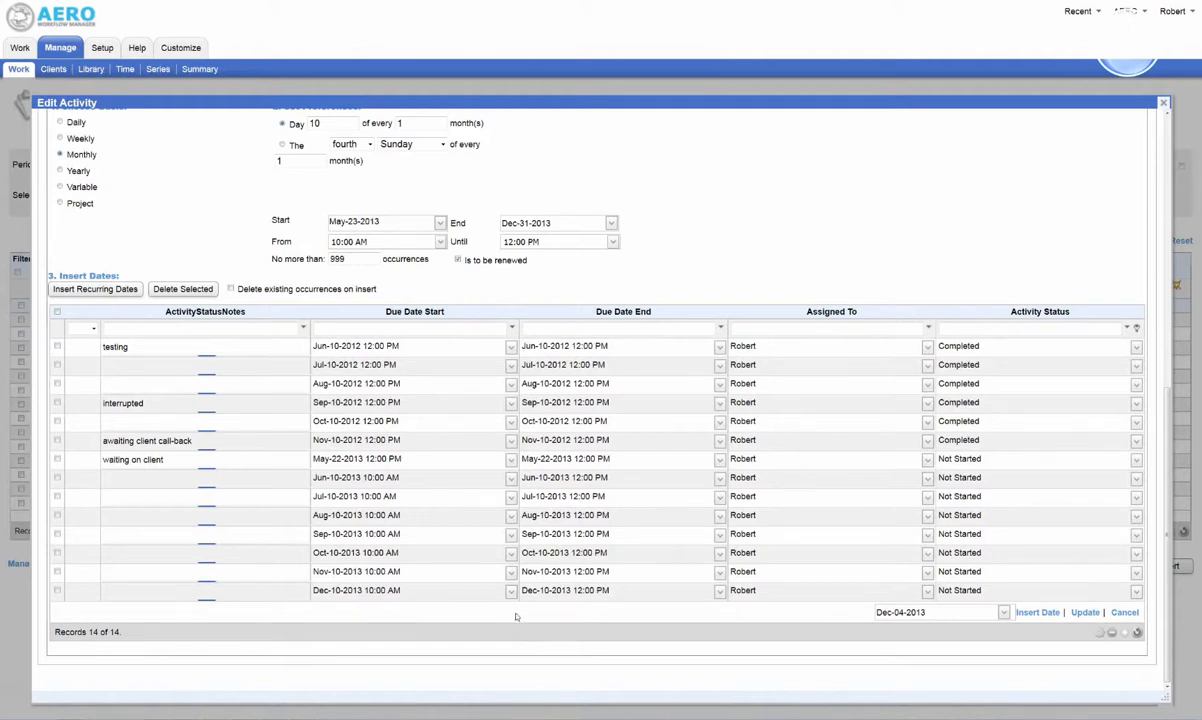
Filter the occurrences by Yes in the unlabelled column before the status notes and review the series' recurrence settings.
left_click(93, 328)
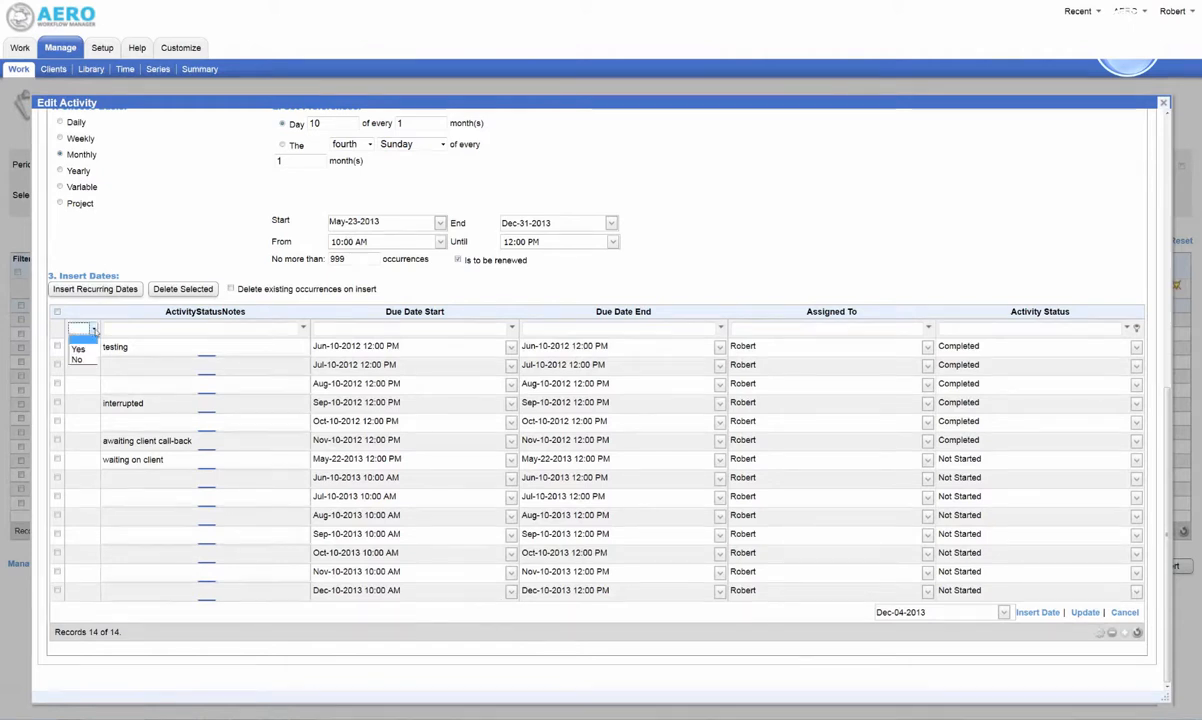
left_click(79, 348)
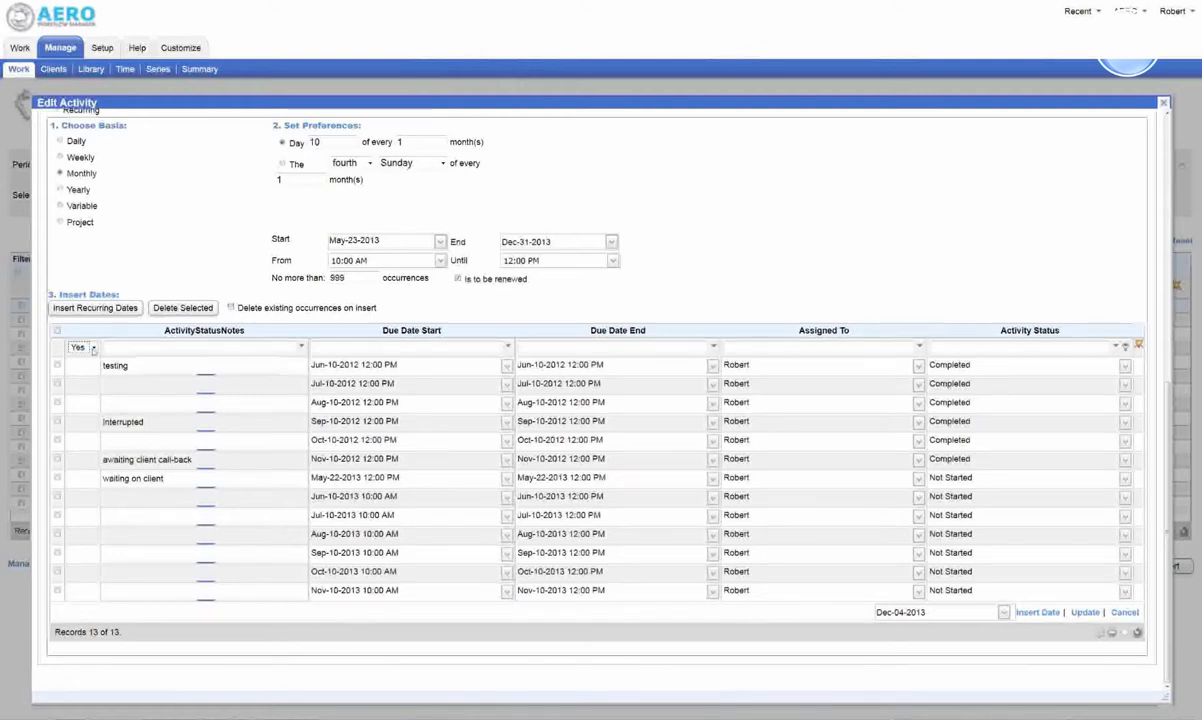
scroll(89, 325, "up", 3)
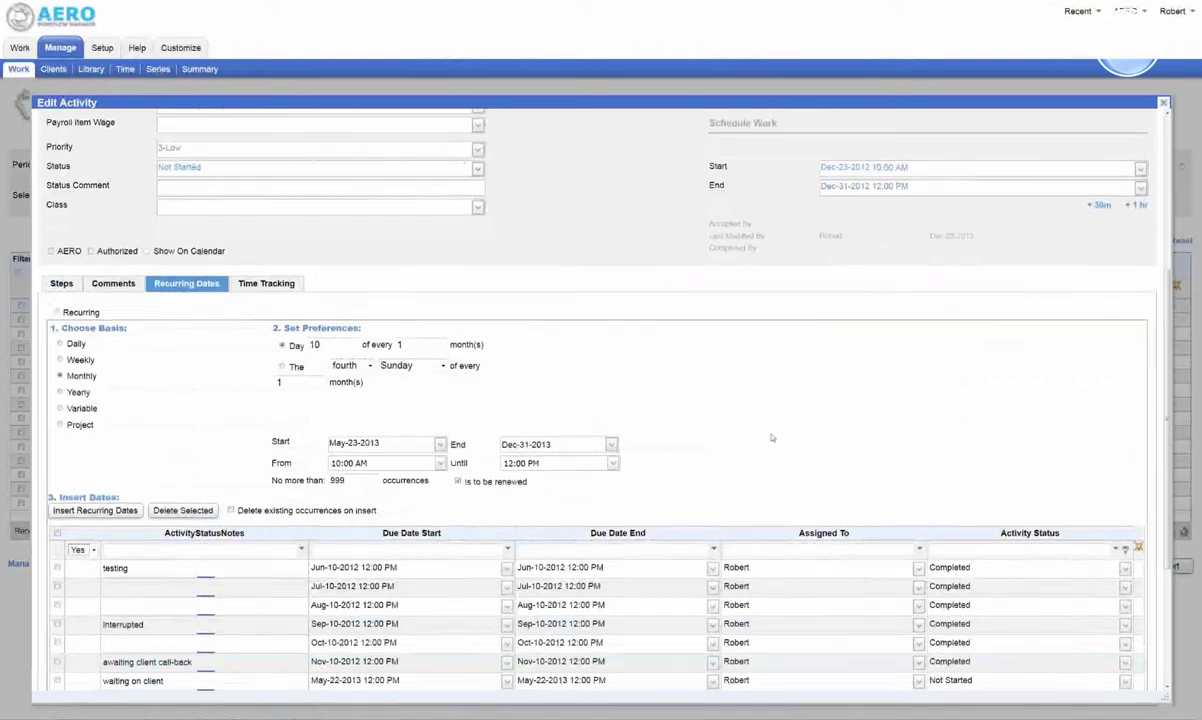
Review the Close Period series' activity details, recurrence settings and occurrence list, and close the series.
scroll(771, 437, "down", 3)
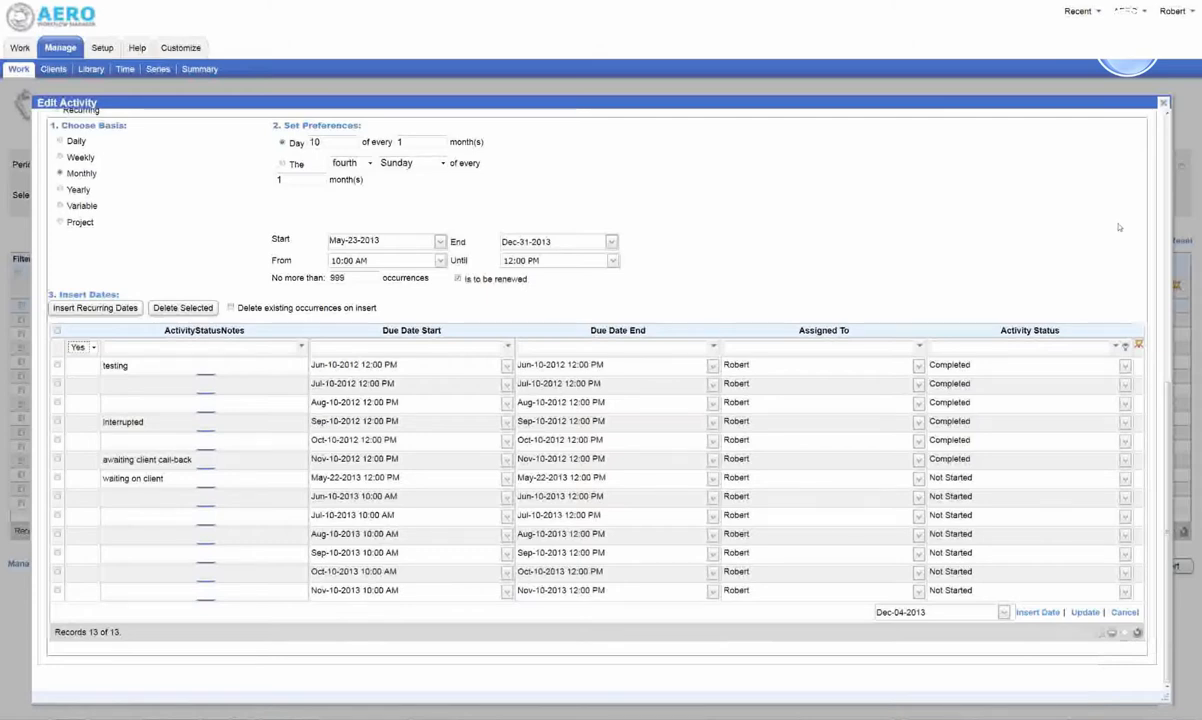
scroll(1119, 227, "up", 5)
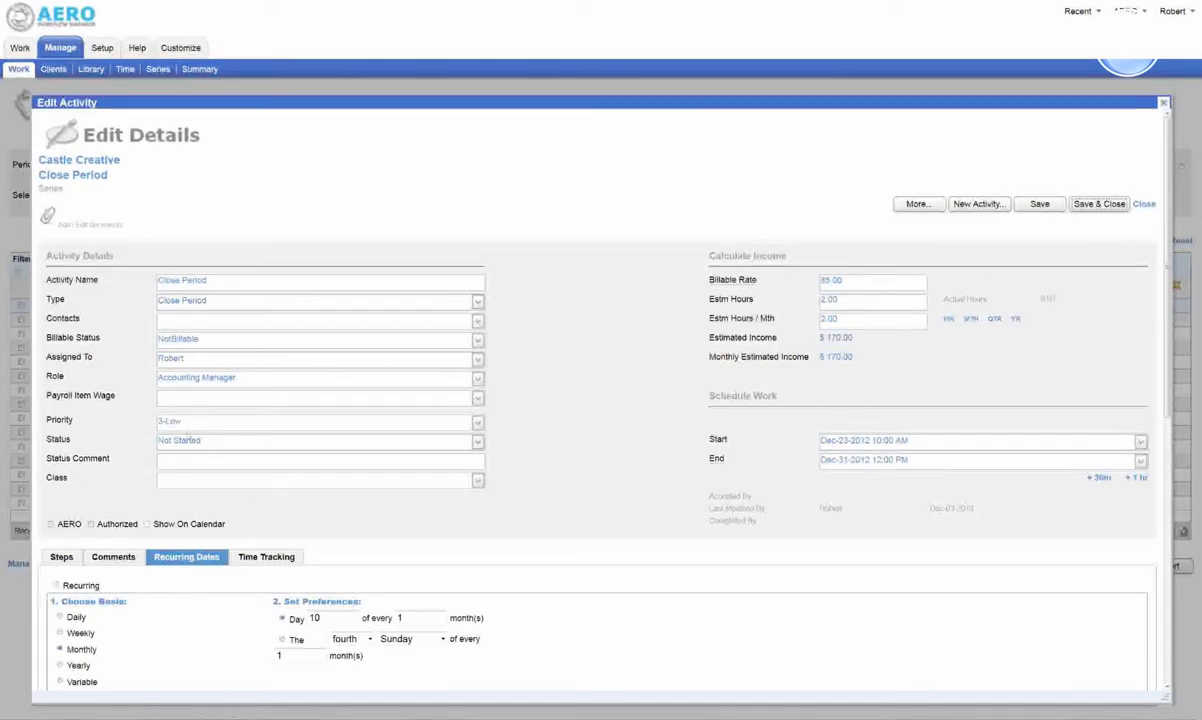
scroll(186, 425, "down", 3)
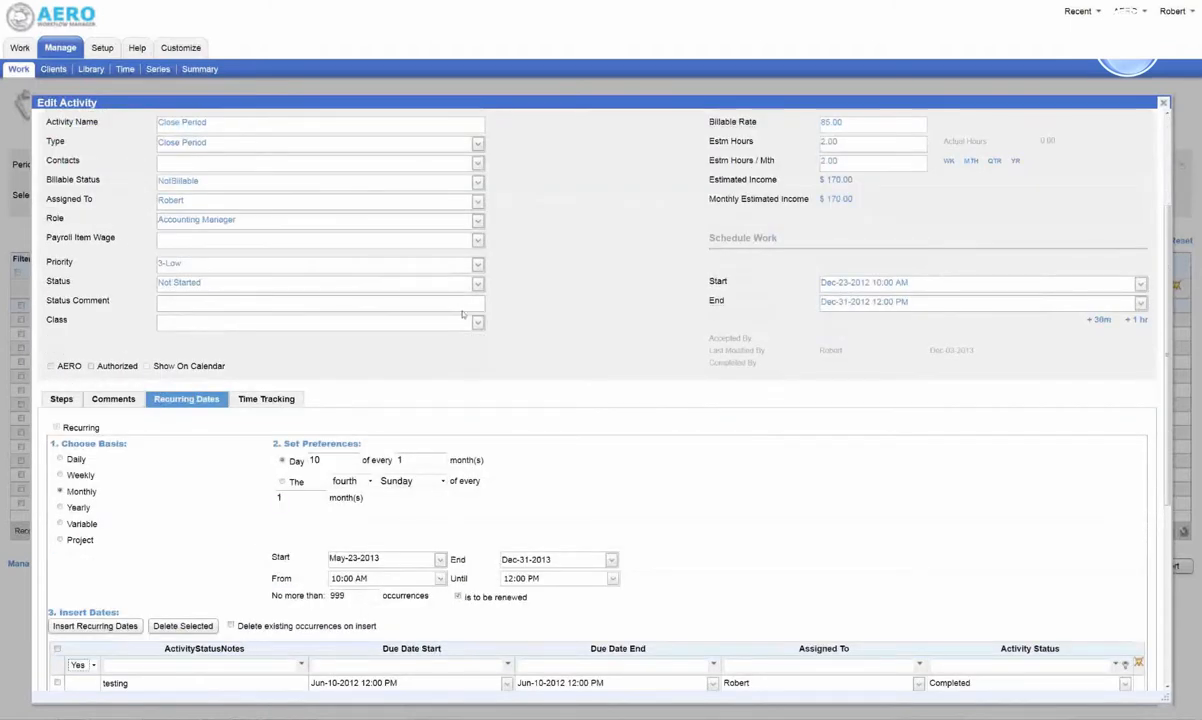
scroll(802, 355, "down", 4)
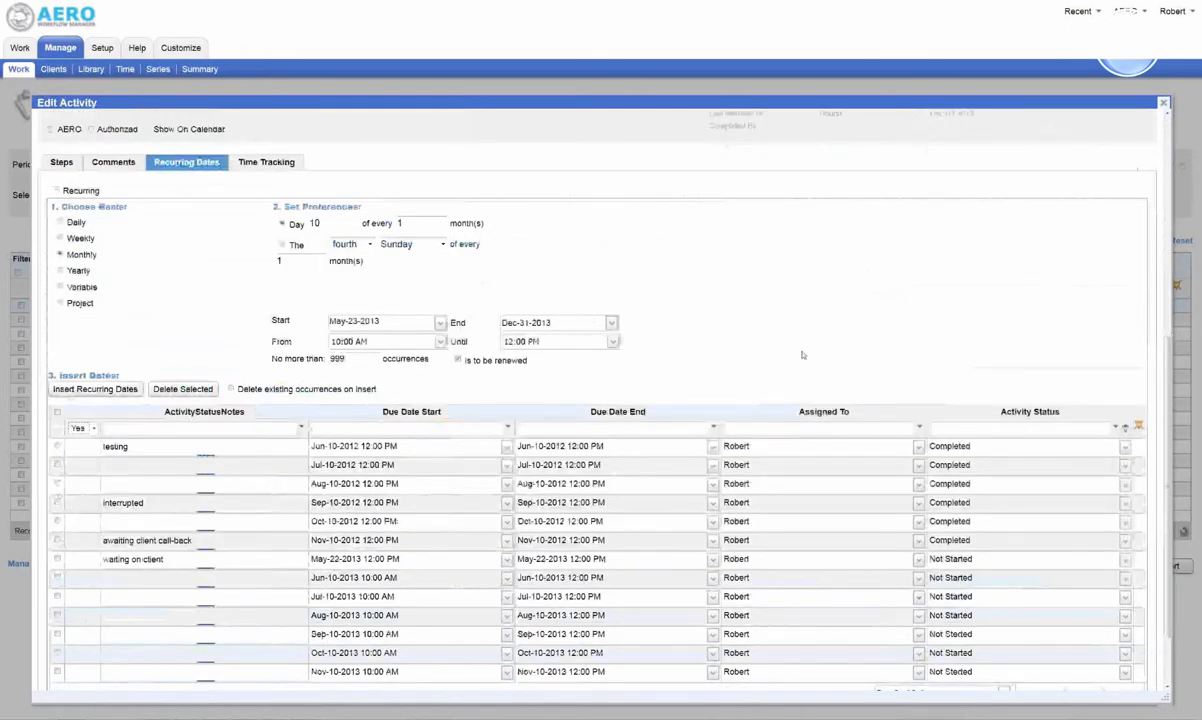
scroll(802, 355, "up", 7)
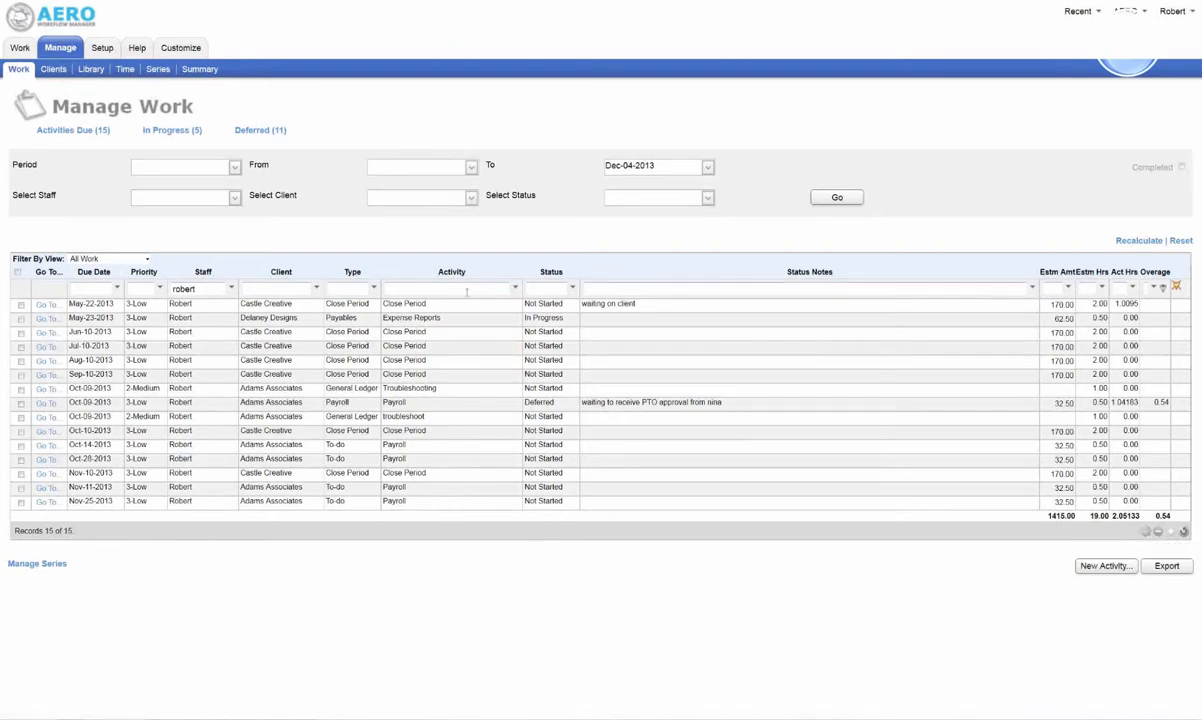
Show the RecurType column in the work list.
left_click(1146, 533)
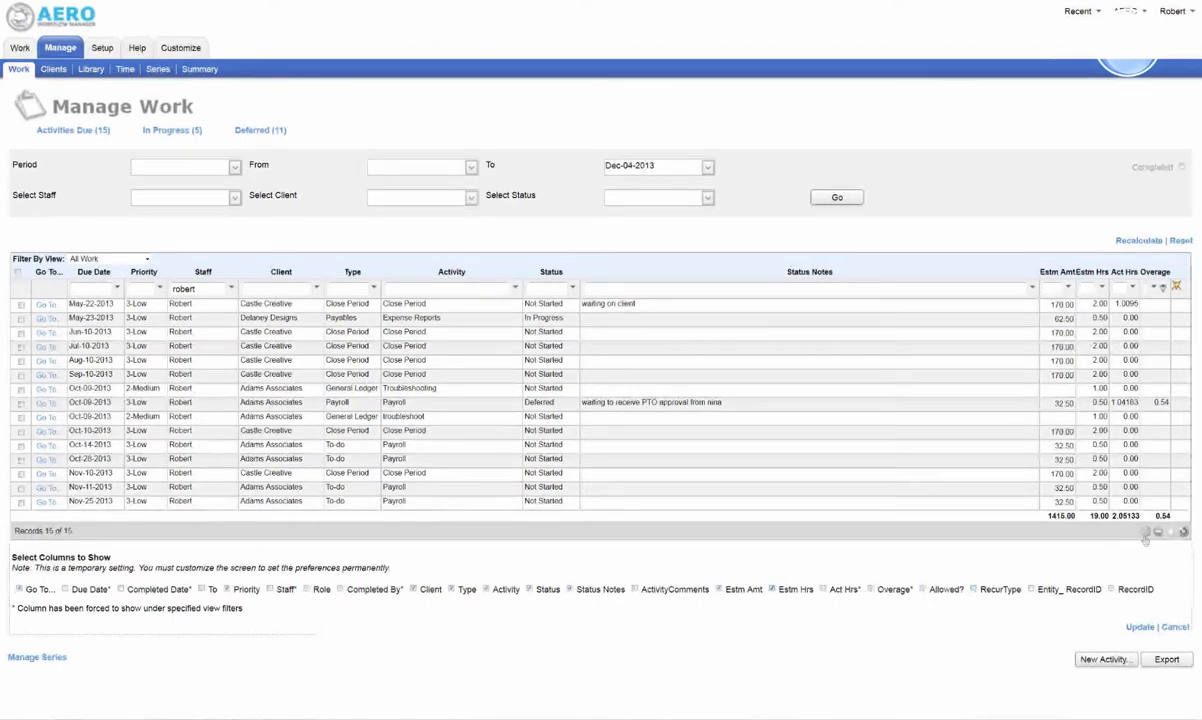
left_click(976, 590)
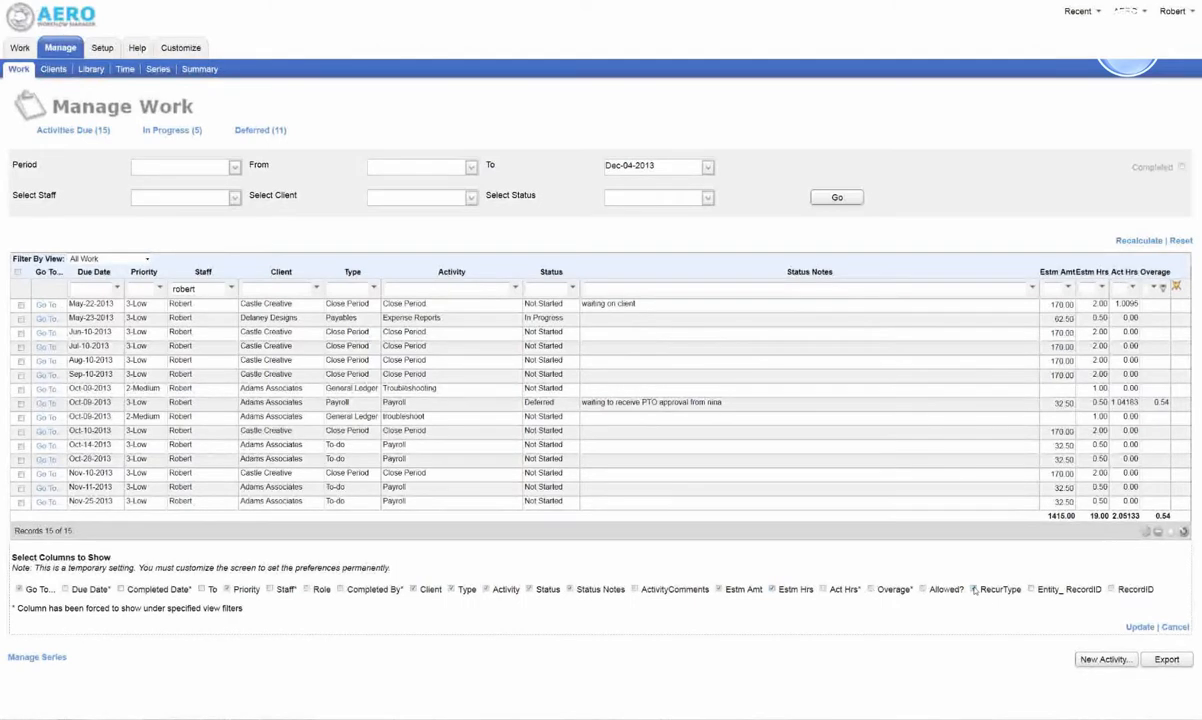
left_click(1139, 628)
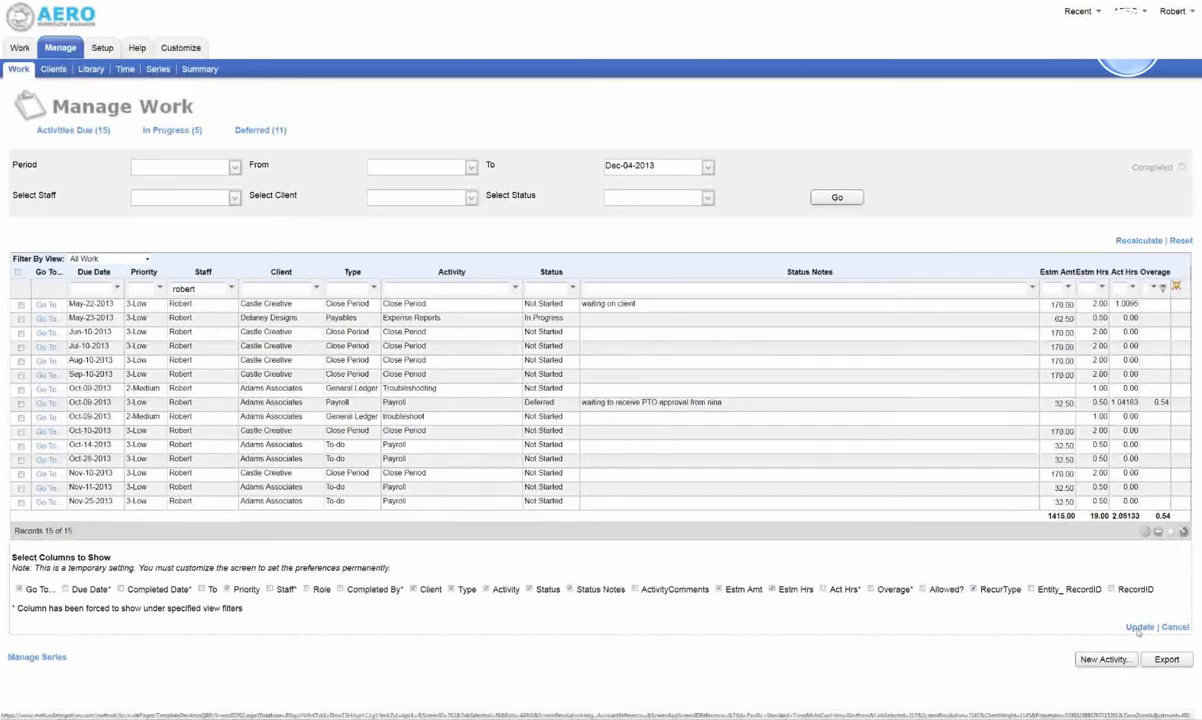
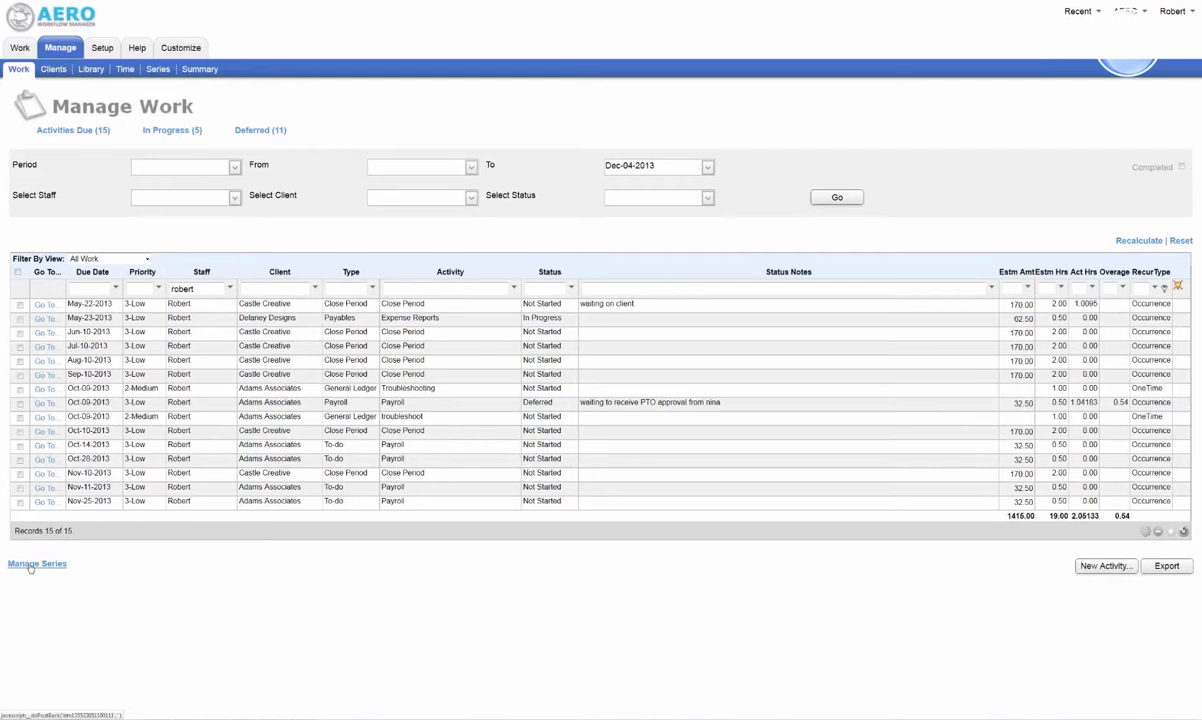
Open the series manager from the work list and filter its series by the Do Not Renew view.
left_click(33, 564)
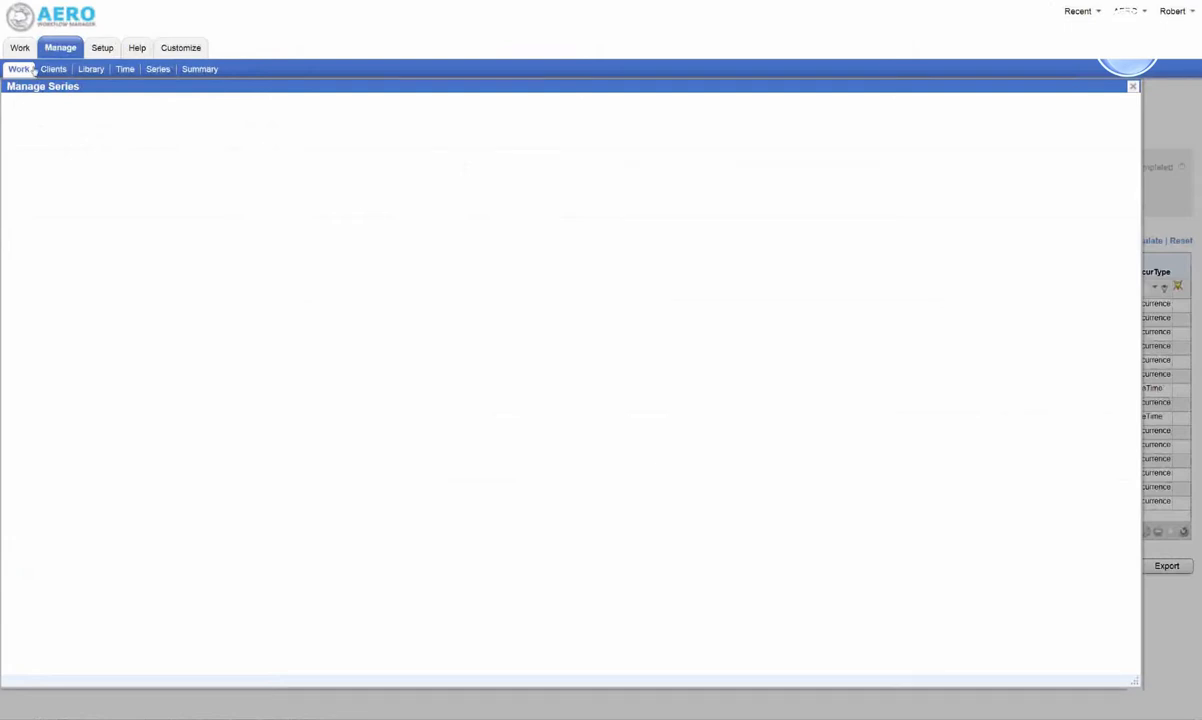
left_click_drag(533, 87, 550, 88)
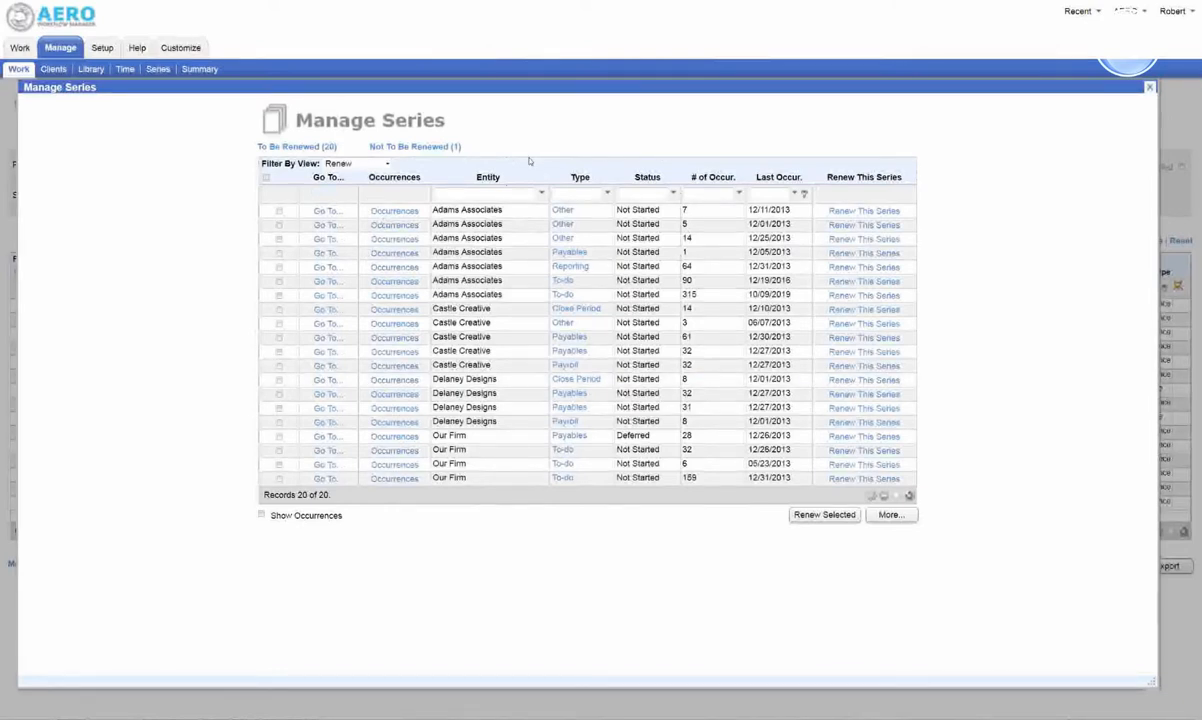
left_click(386, 165)
left_click(386, 165)
left_click(375, 164)
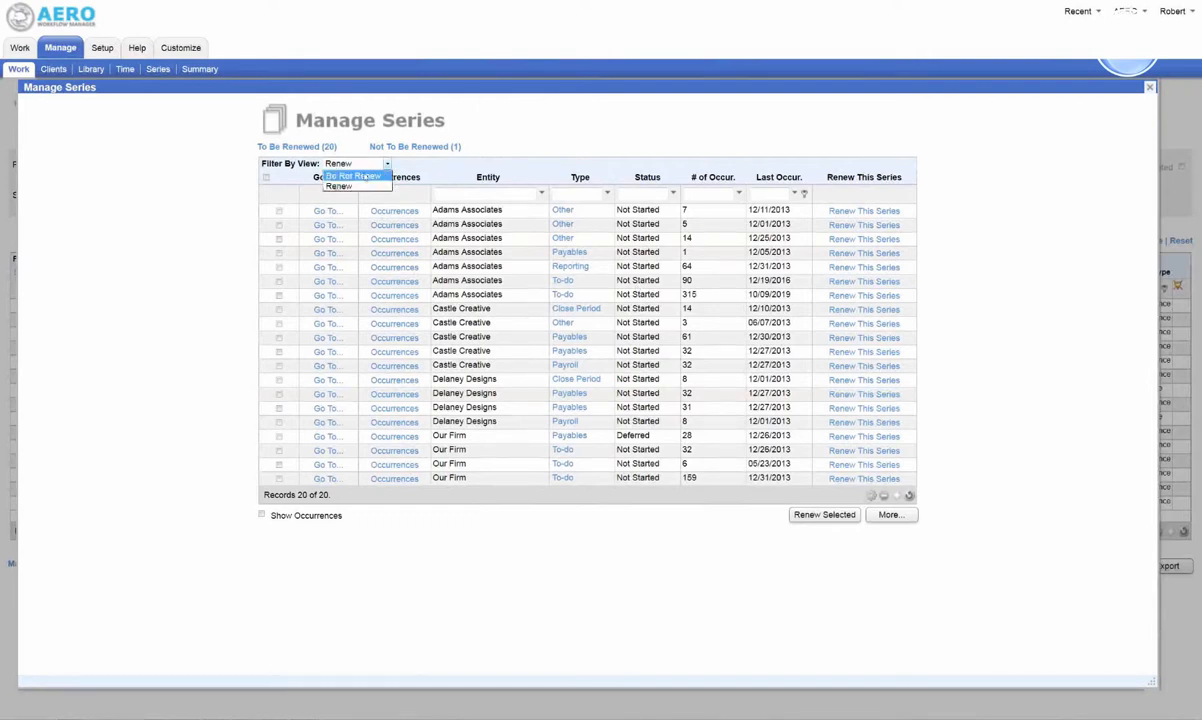
left_click(360, 176)
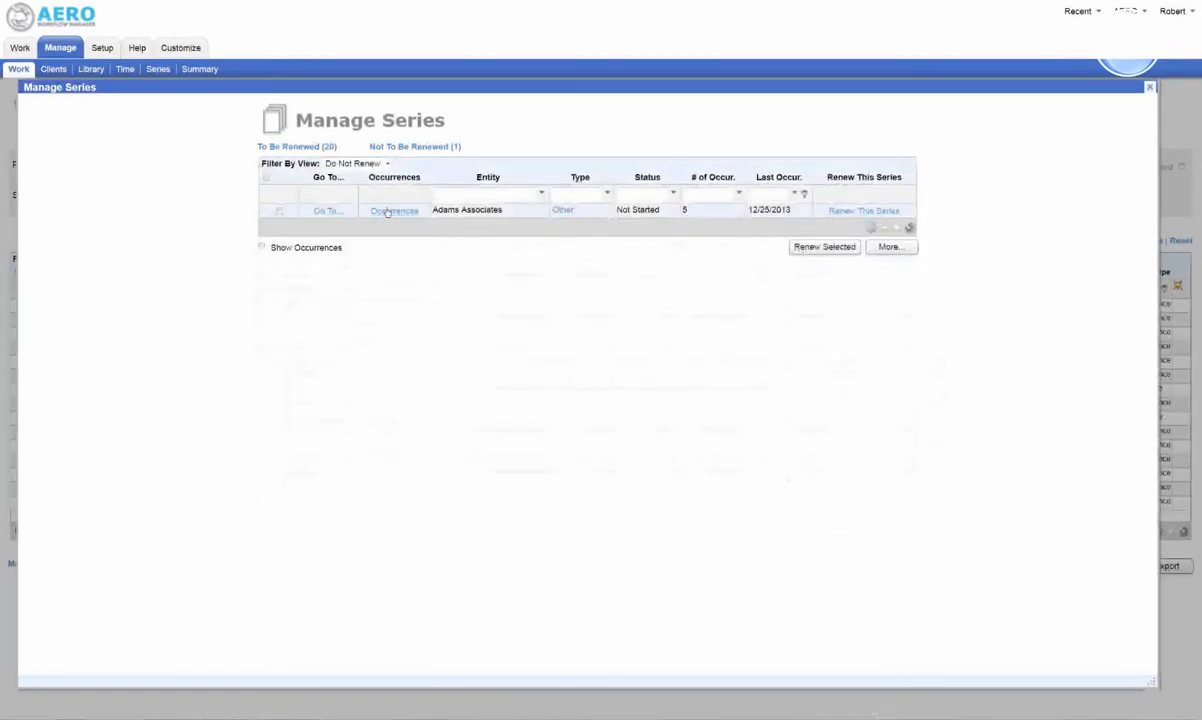
Switch the series list back to the series that are to be renewed.
left_click(374, 163)
left_click(340, 186)
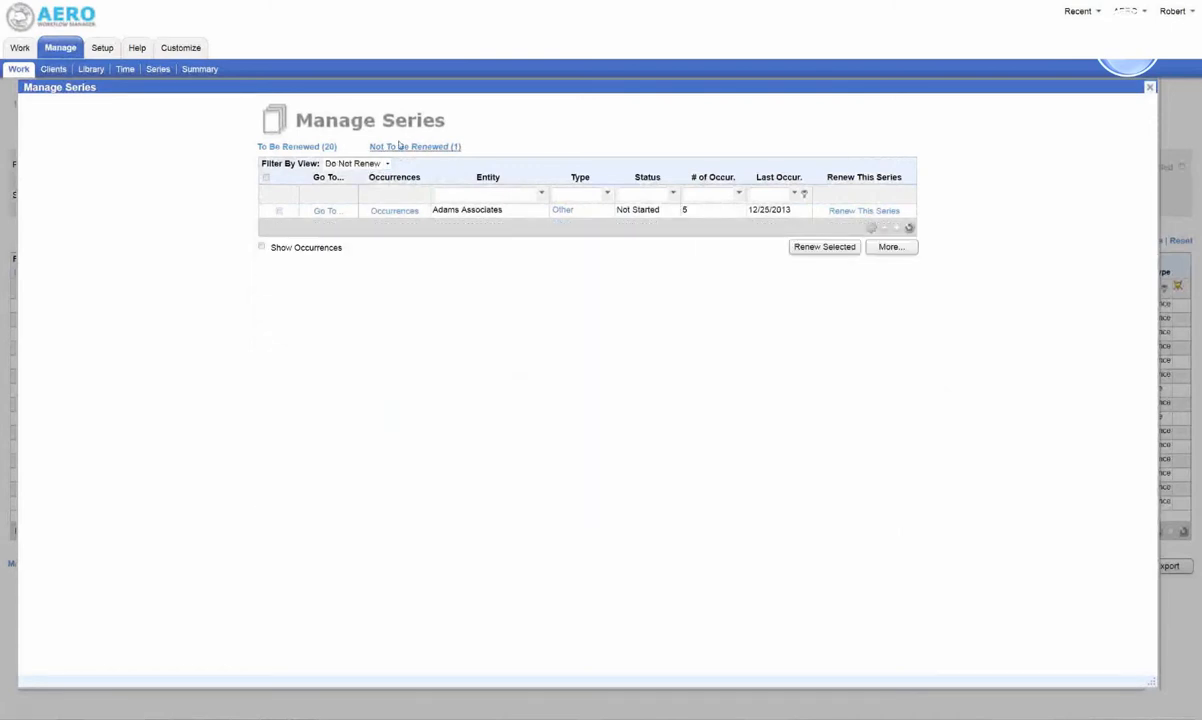
left_click(312, 145)
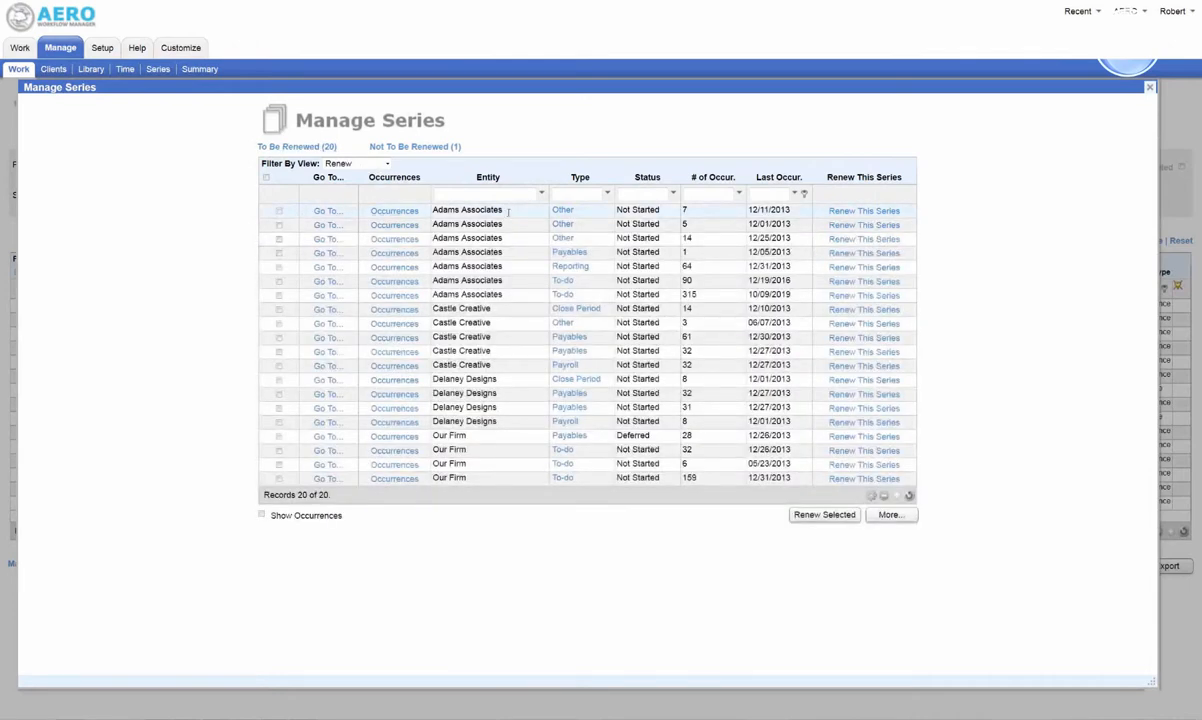
Open the first Adams Associates series, Bank Reconciliation, look over its details and steps, and save and close it.
left_click(320, 212)
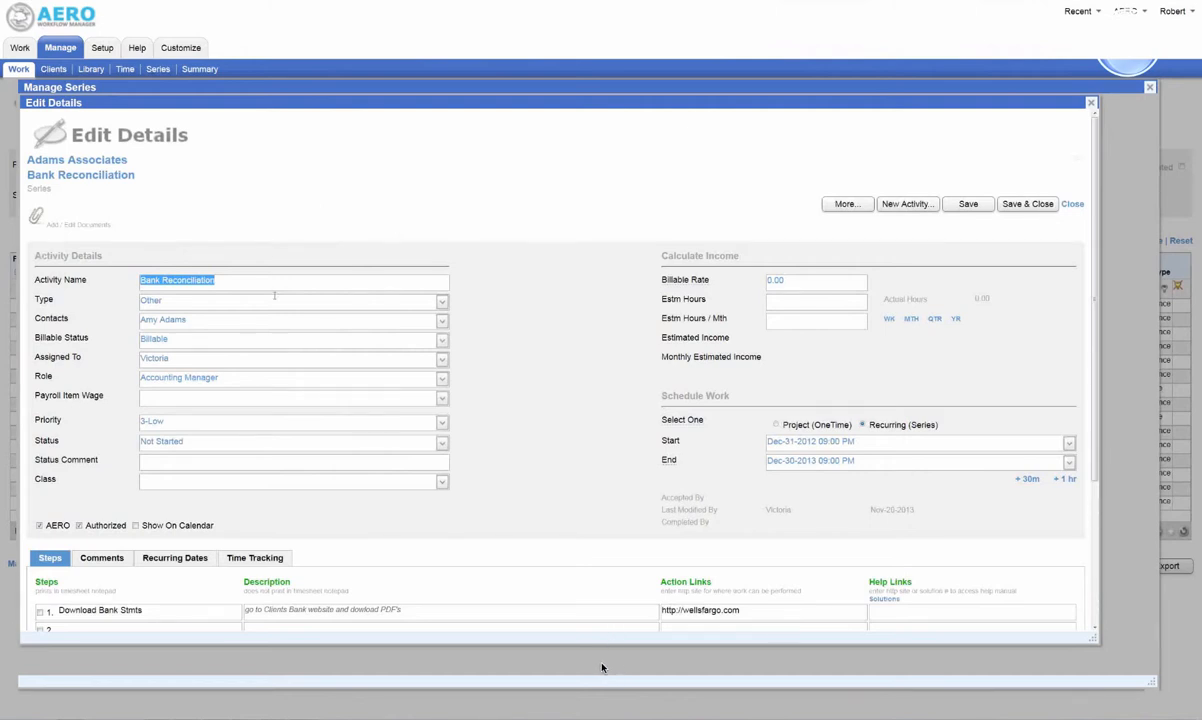
scroll(259, 330, "down", 3)
scroll(259, 330, "up", 3)
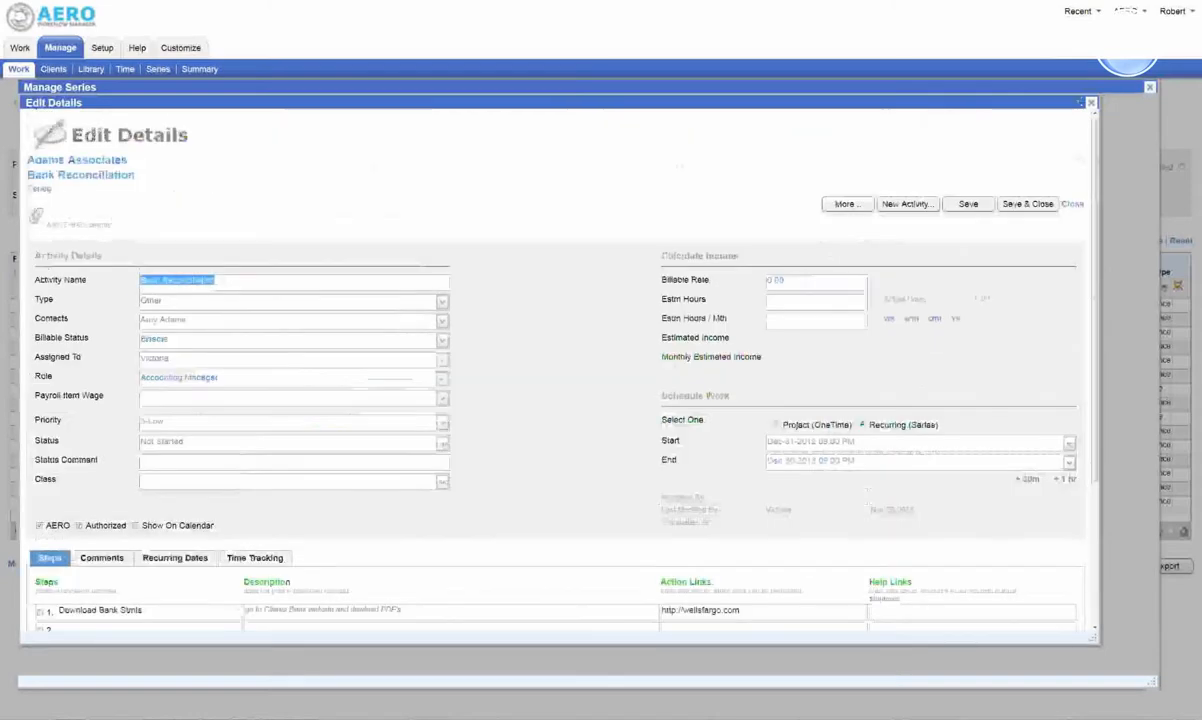
left_click(1022, 201)
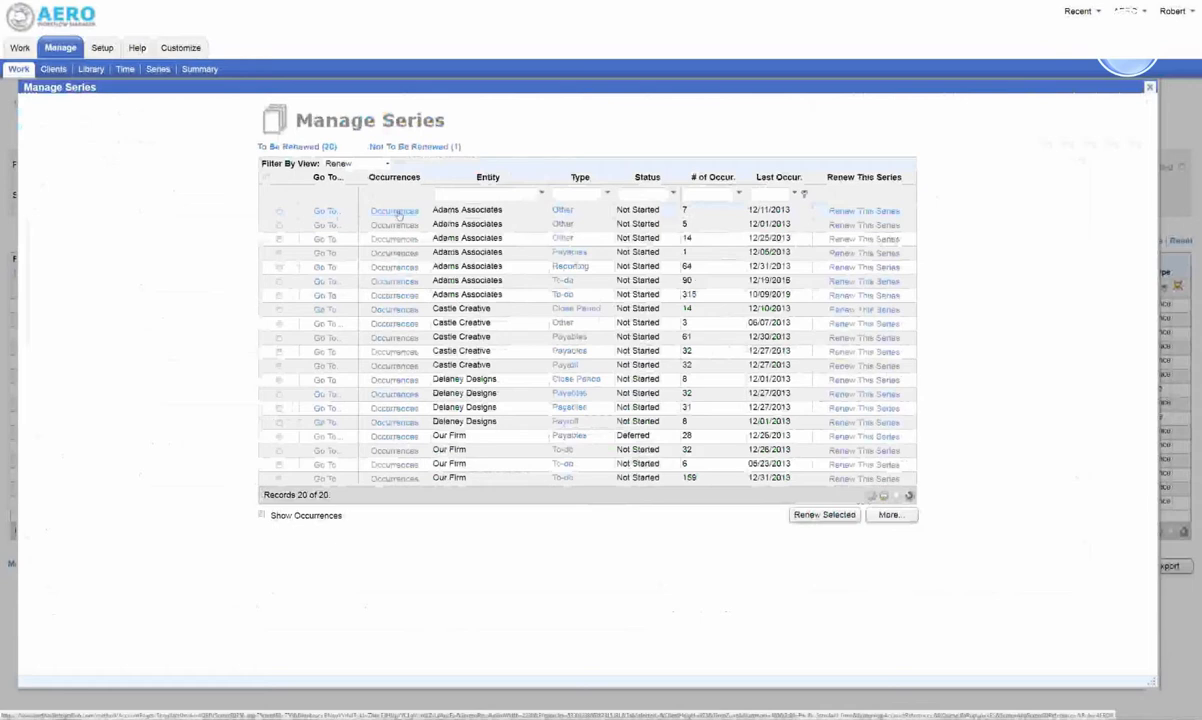
Reopen the Adams Associates Bank Reconciliation series, examine its recurring dates and occurrence list, and close it.
left_click(320, 212)
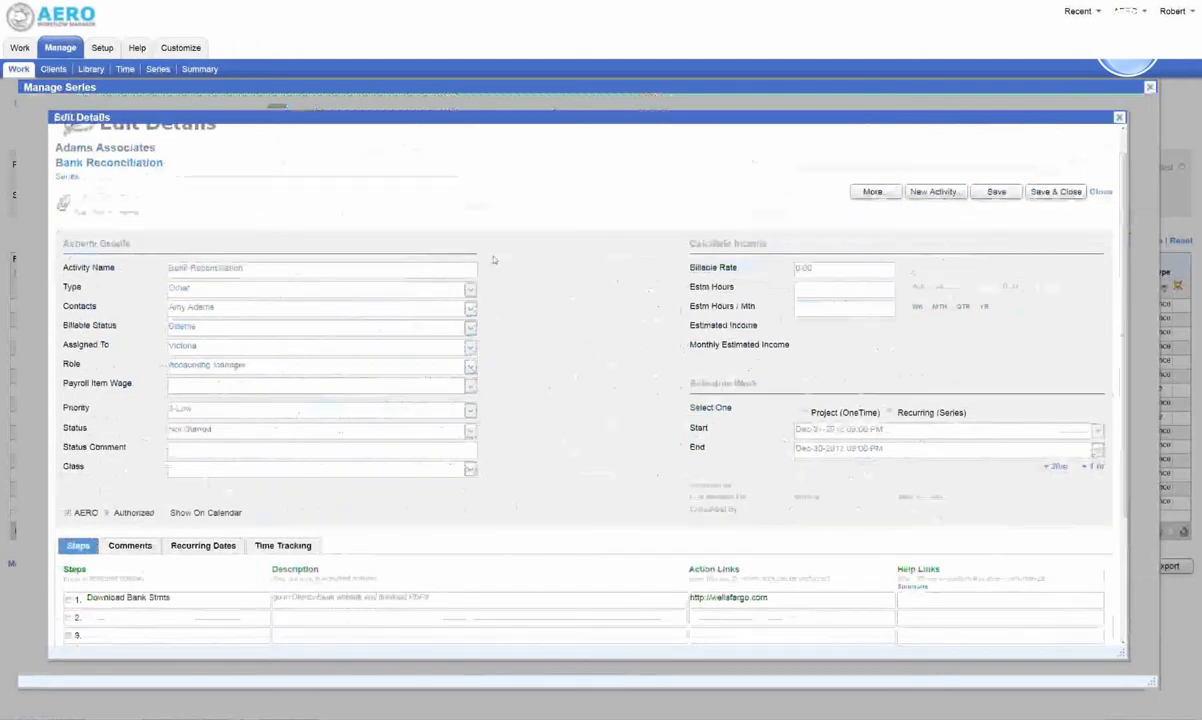
scroll(487, 282, "down", 3)
scroll(487, 282, "up", 3)
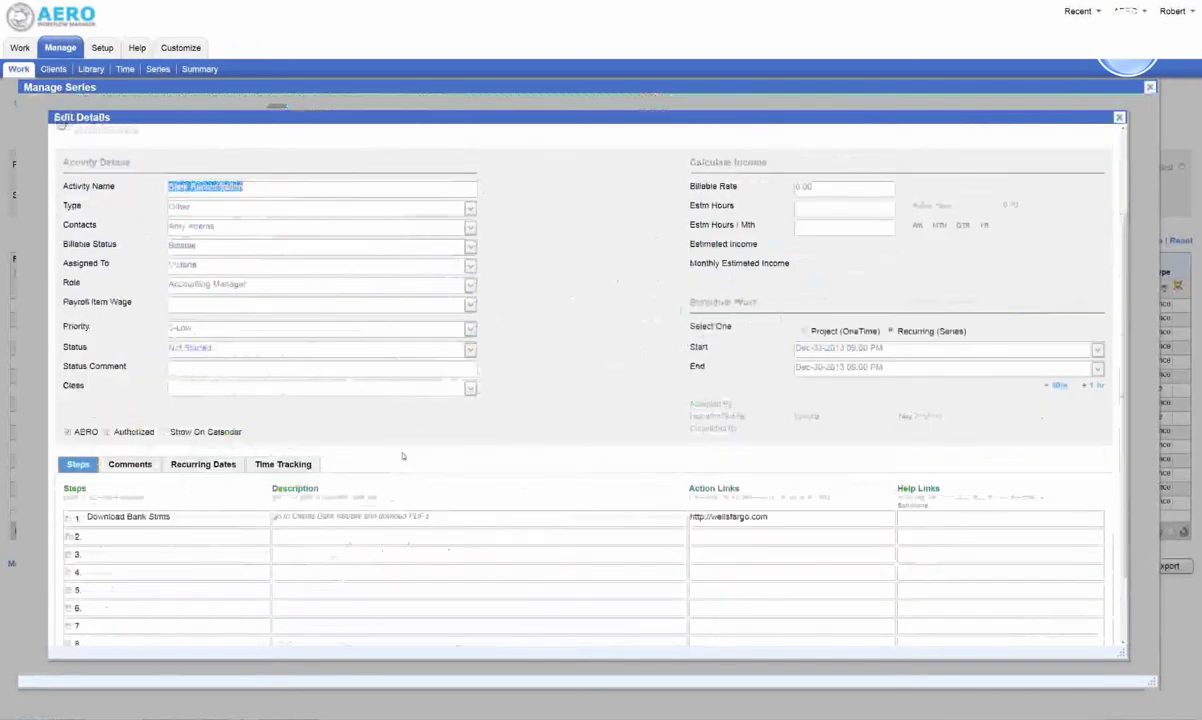
left_click(203, 463)
scroll(402, 456, "down", 3)
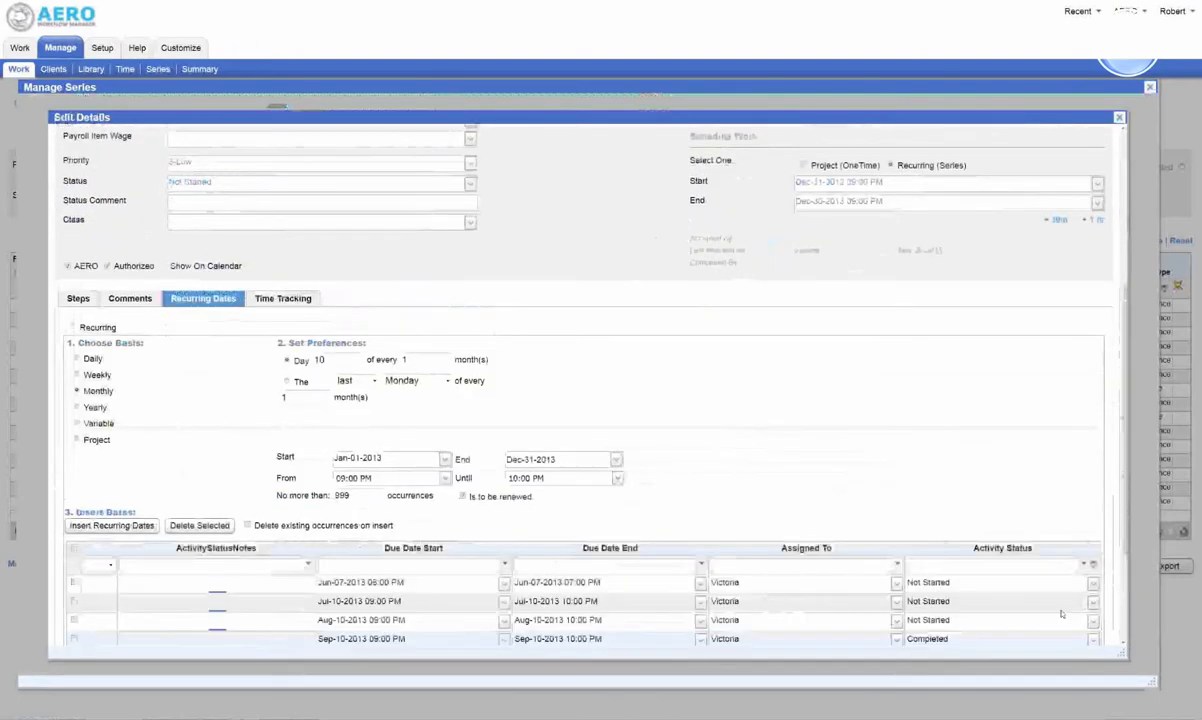
scroll(1062, 614, "down", 1)
scroll(1062, 614, "down", 2)
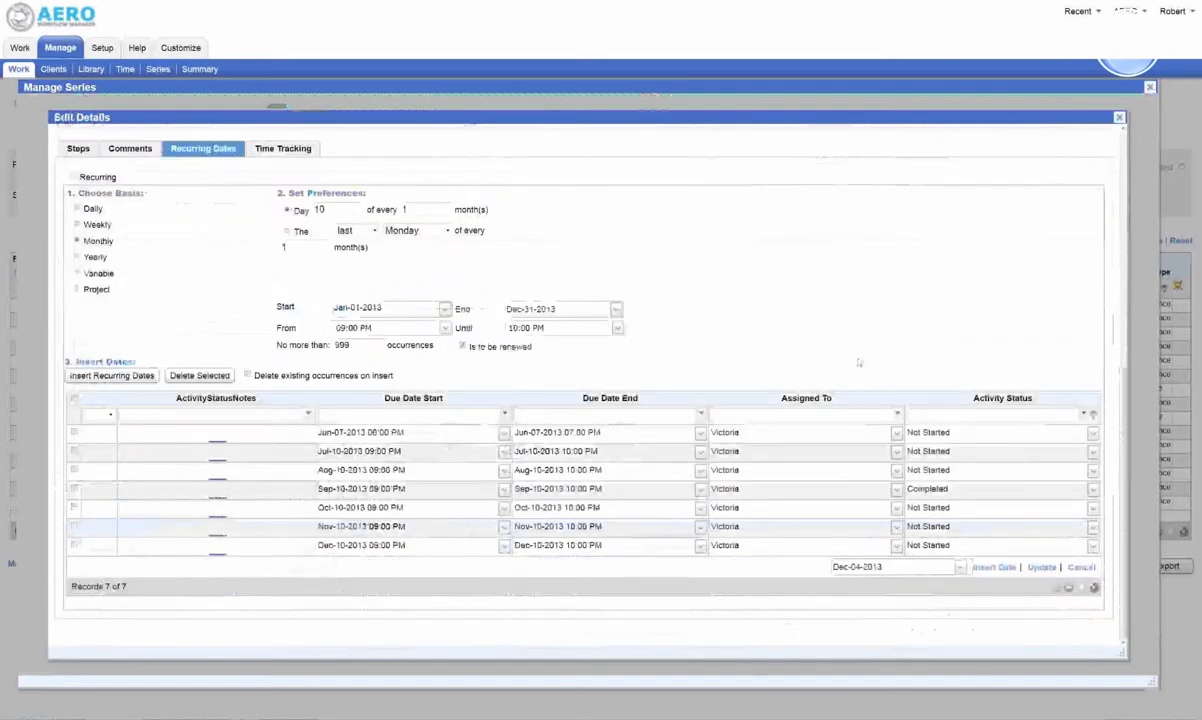
scroll(902, 345, "down", 1)
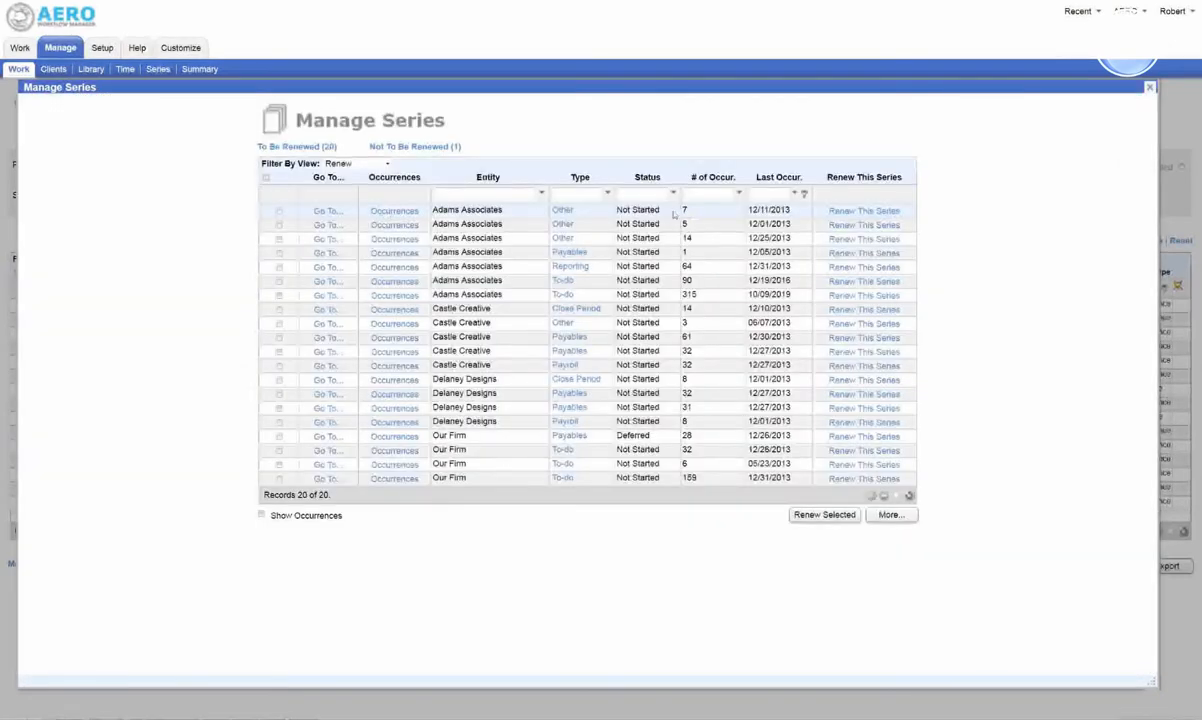
Display the occurrences of the Adams Associates Bank Reconciliation series beneath the series list, look them over and hide them.
left_click(578, 380)
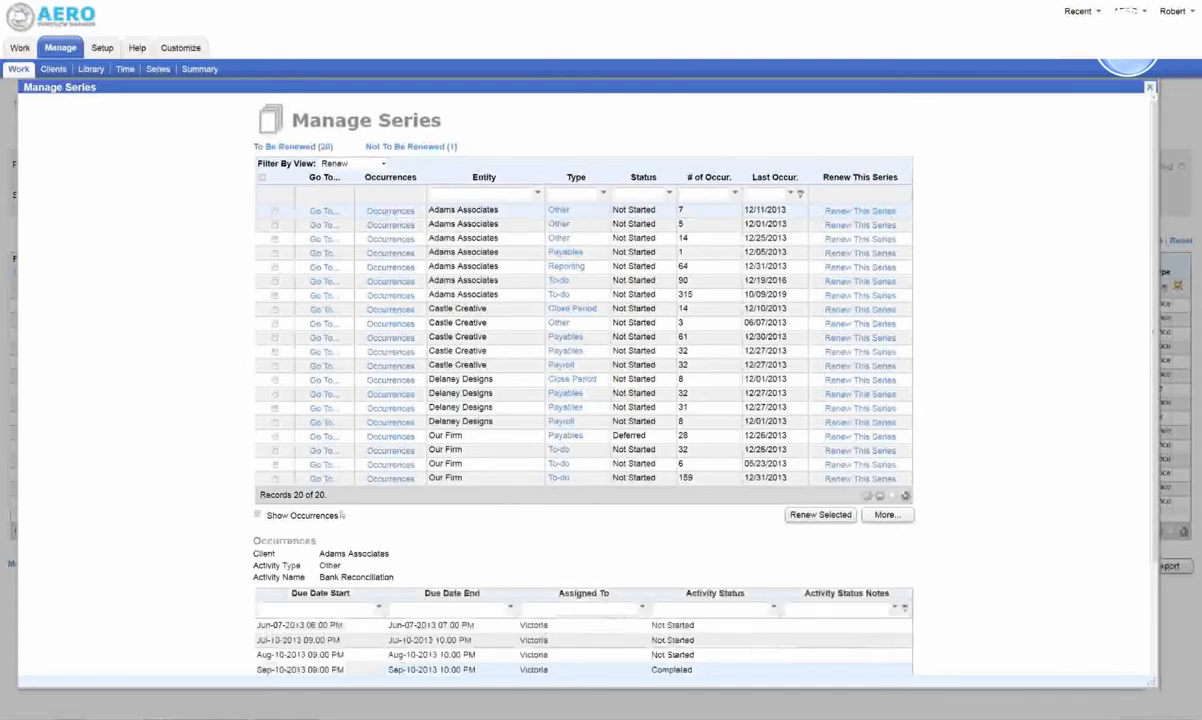
scroll(575, 450, "down", 3)
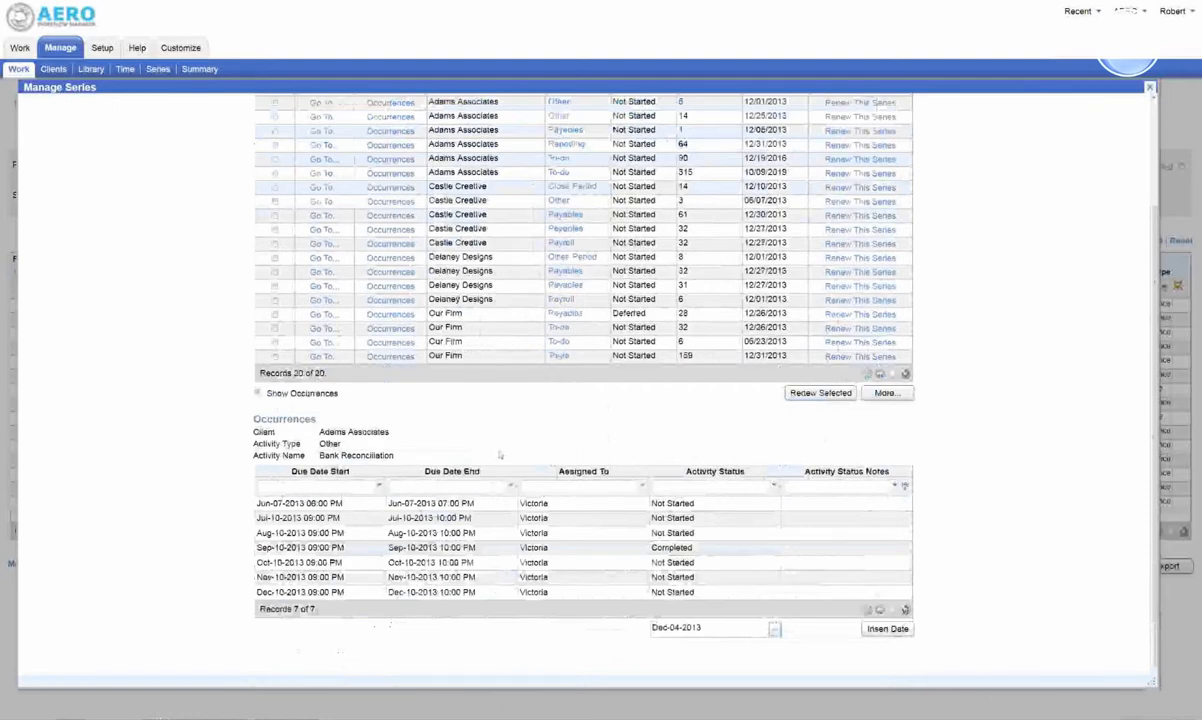
scroll(500, 455, "up", 3)
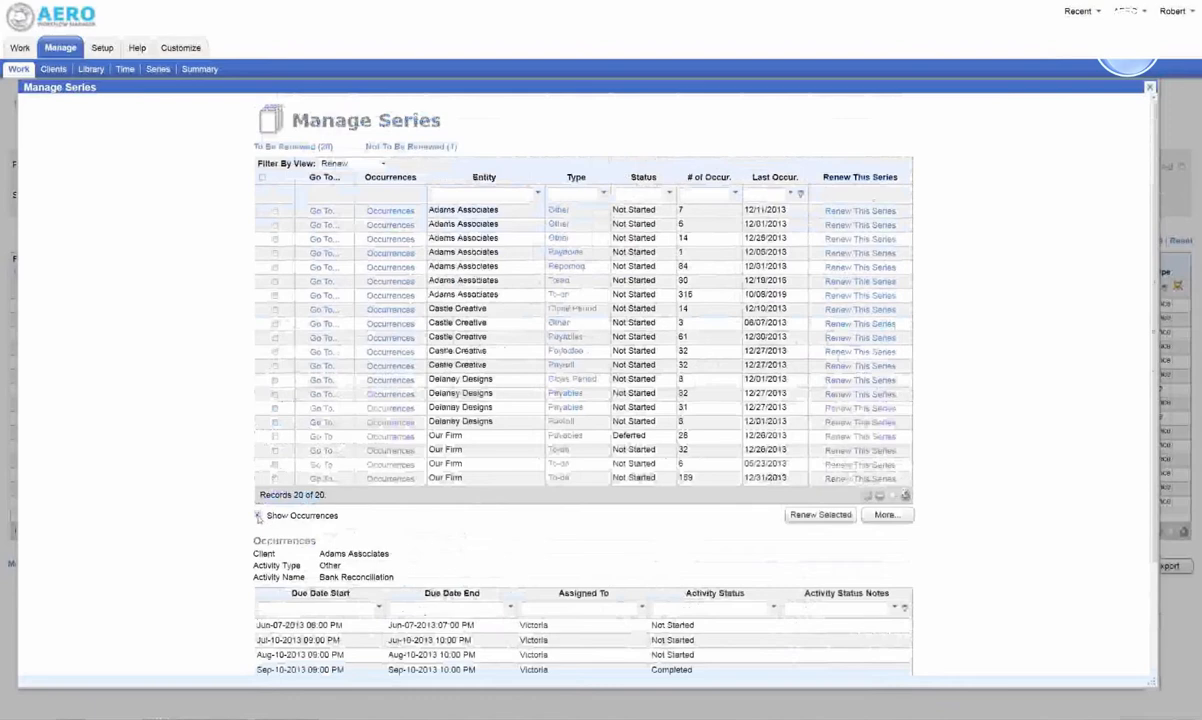
left_click(257, 516)
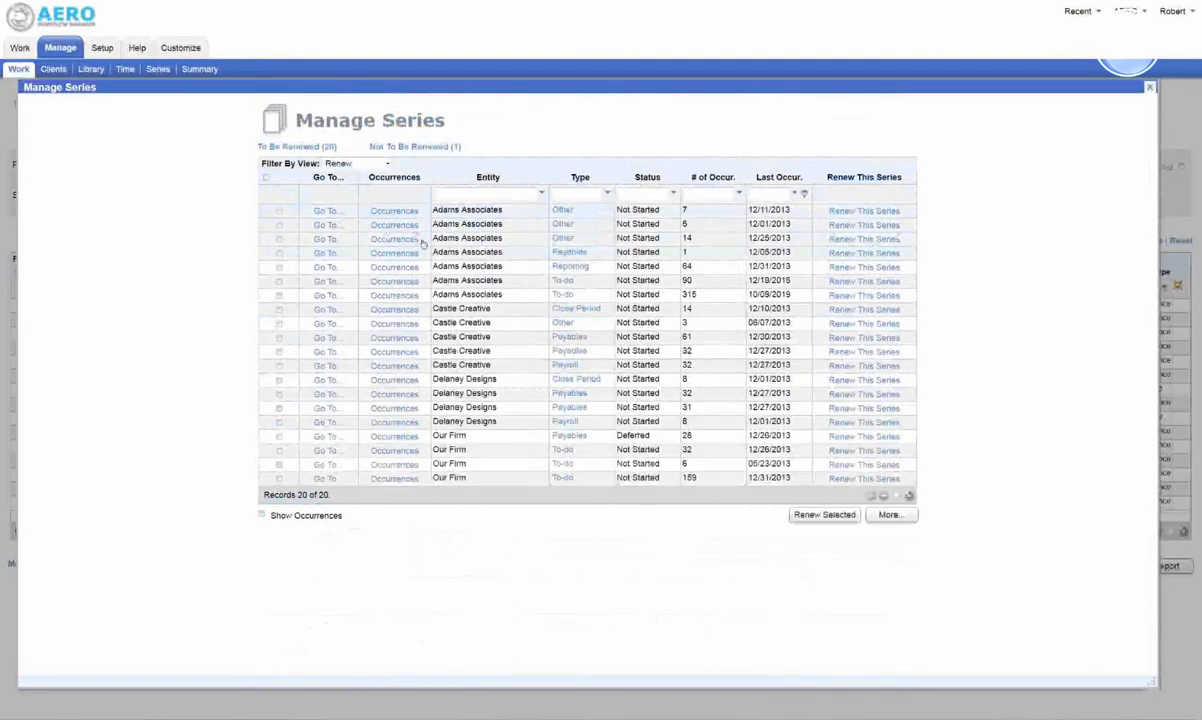
Display the occurrences of the Adams Associates To-do series ending 10/09/2019, review them and hide them.
left_click(408, 296)
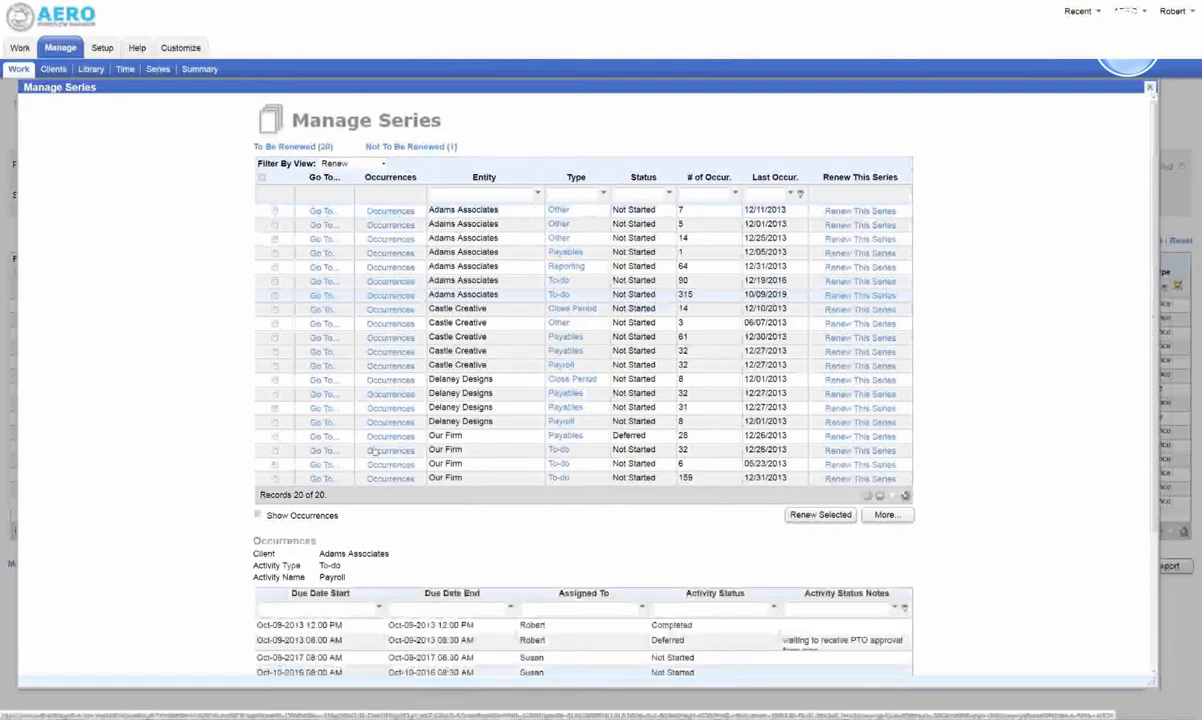
scroll(371, 451, "down", 1)
scroll(371, 451, "down", 2)
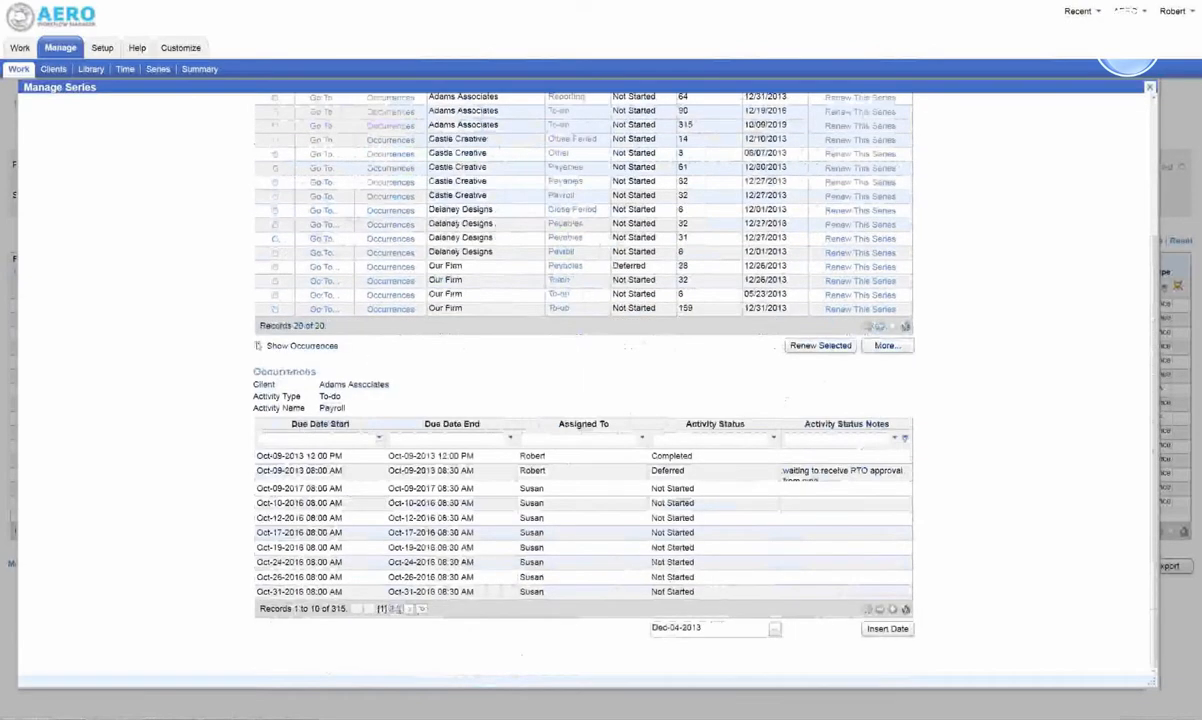
left_click(258, 345)
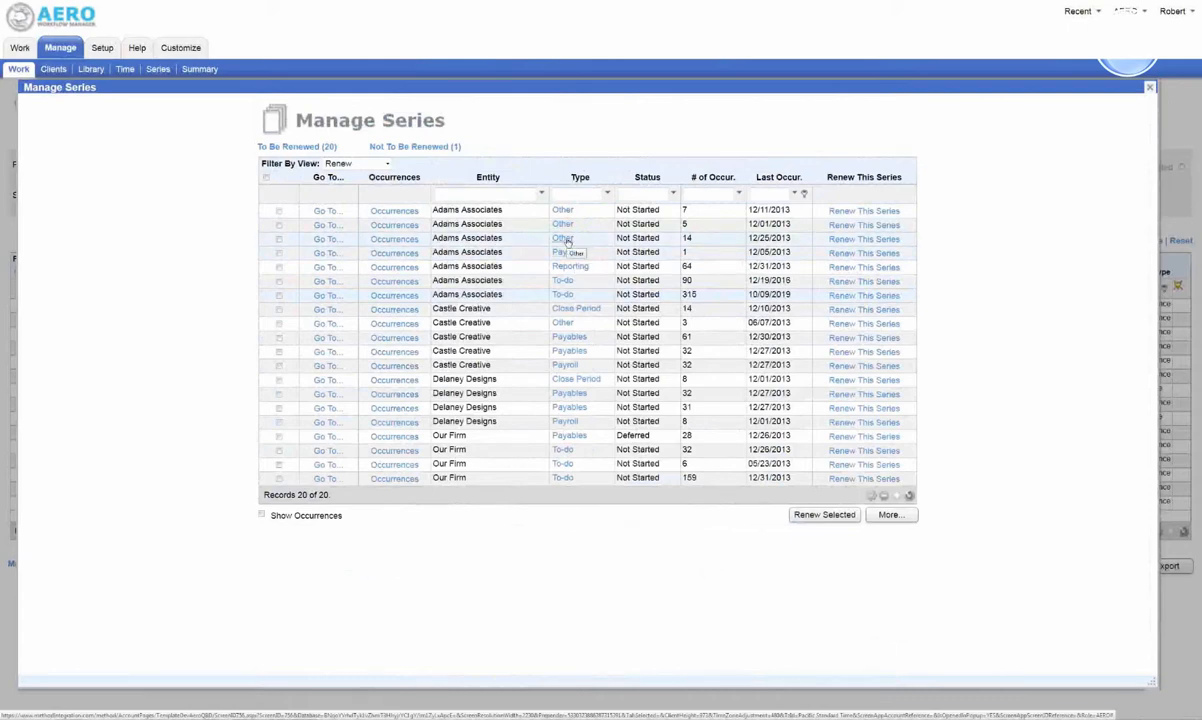
Check the activity name of the third Adams Associates series of type Other, and show the Activity Name column in the series list.
left_click(565, 240)
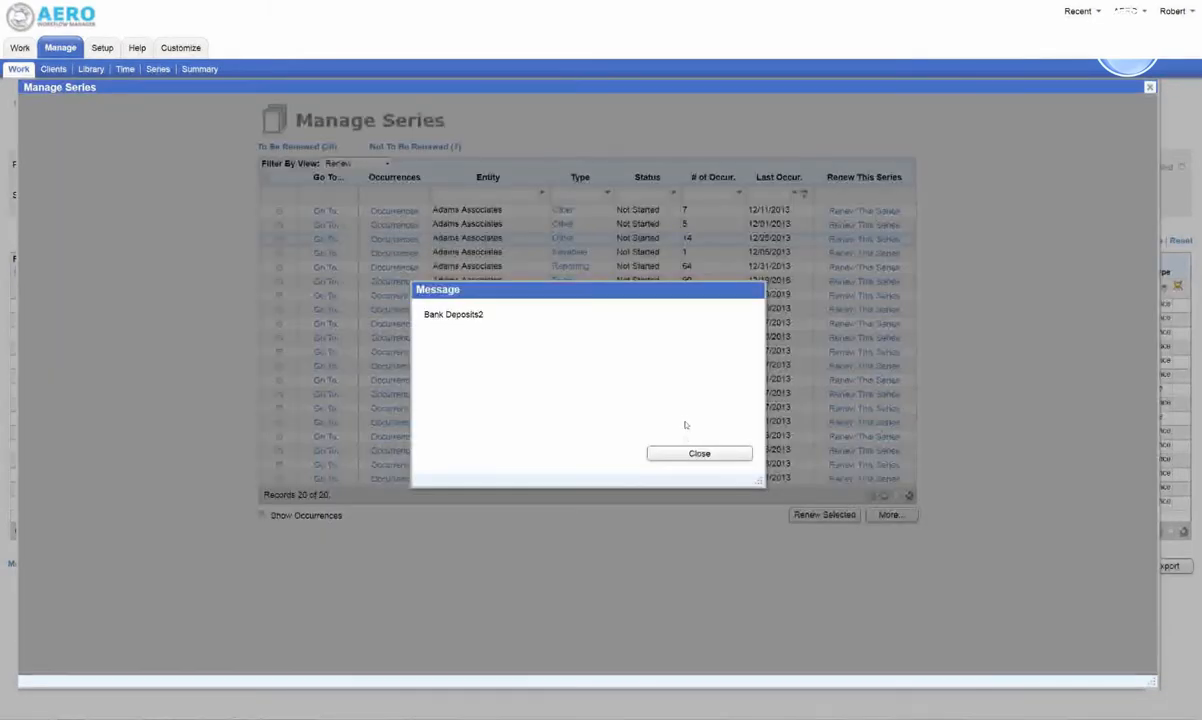
left_click(655, 452)
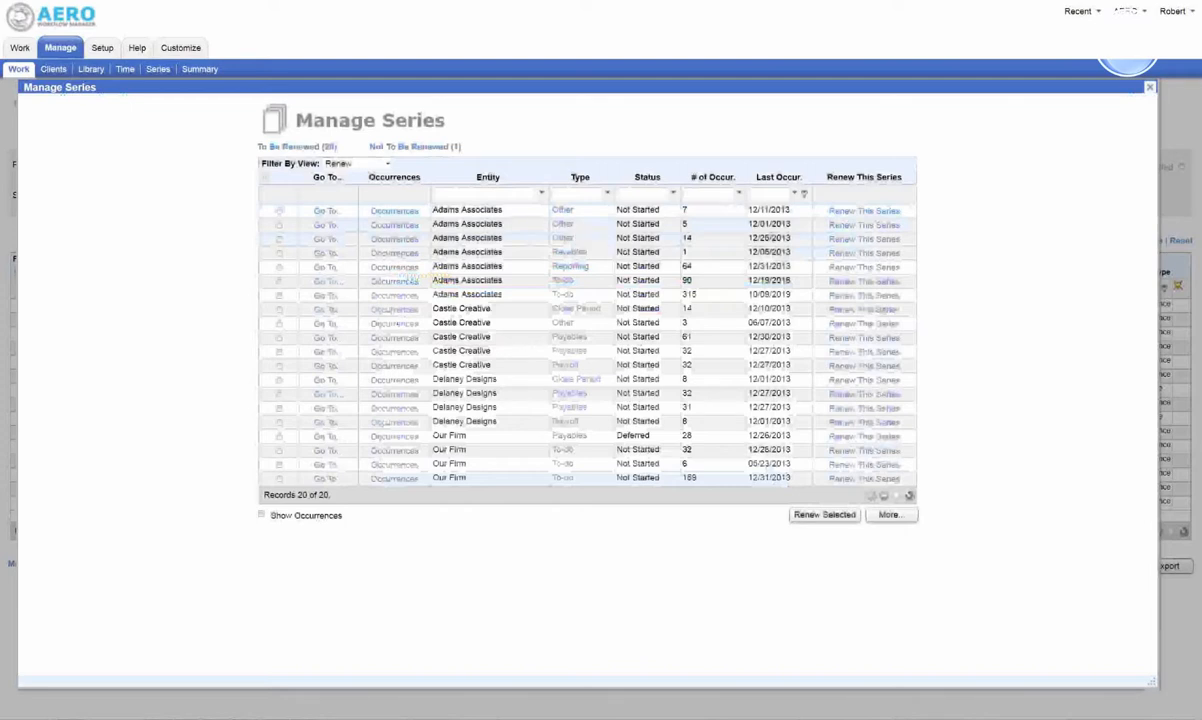
left_click(874, 497)
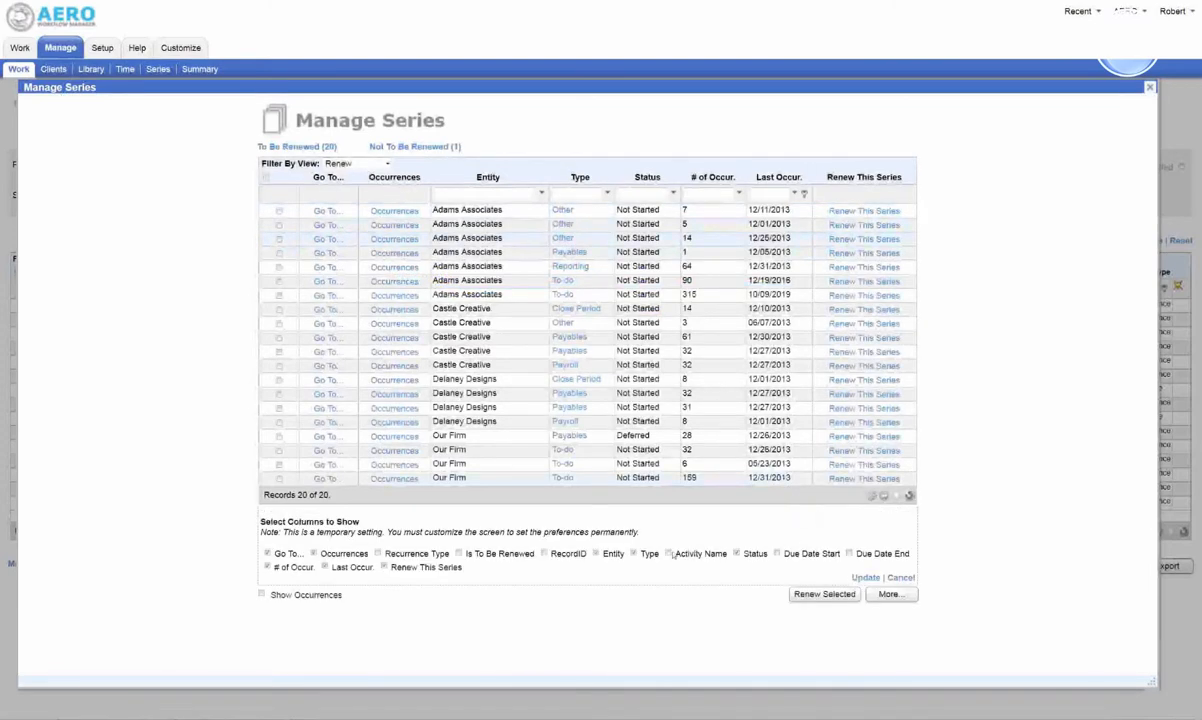
left_click(669, 555)
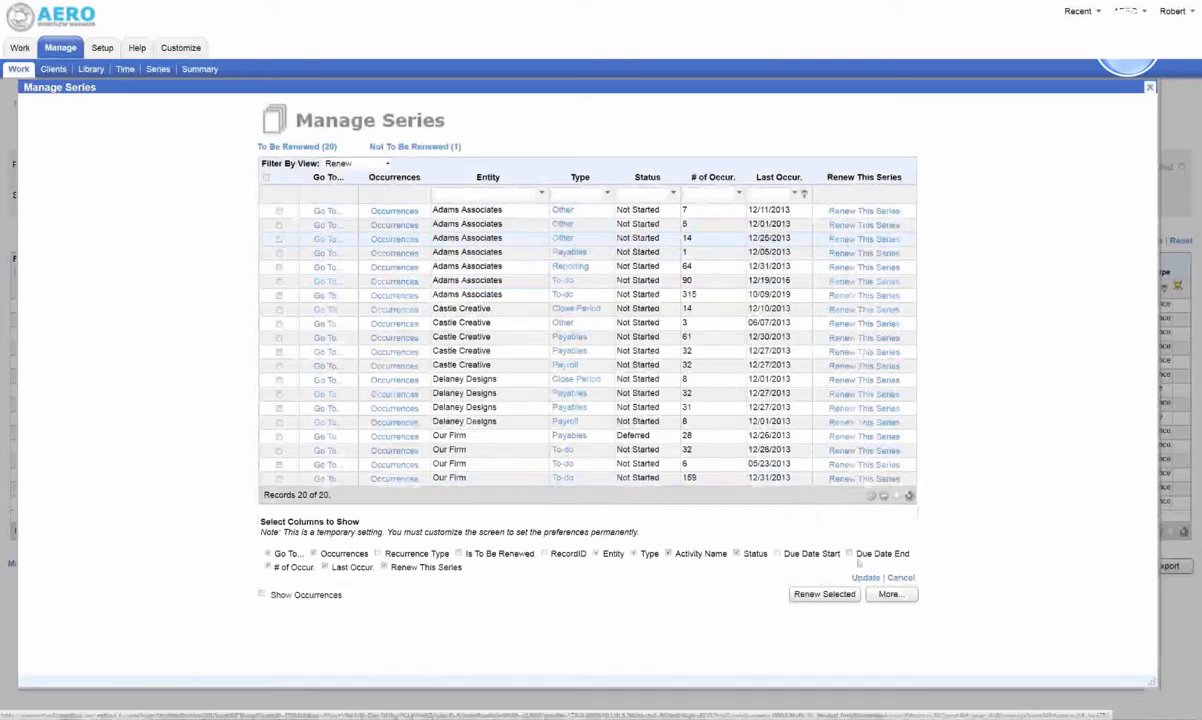
left_click(864, 578)
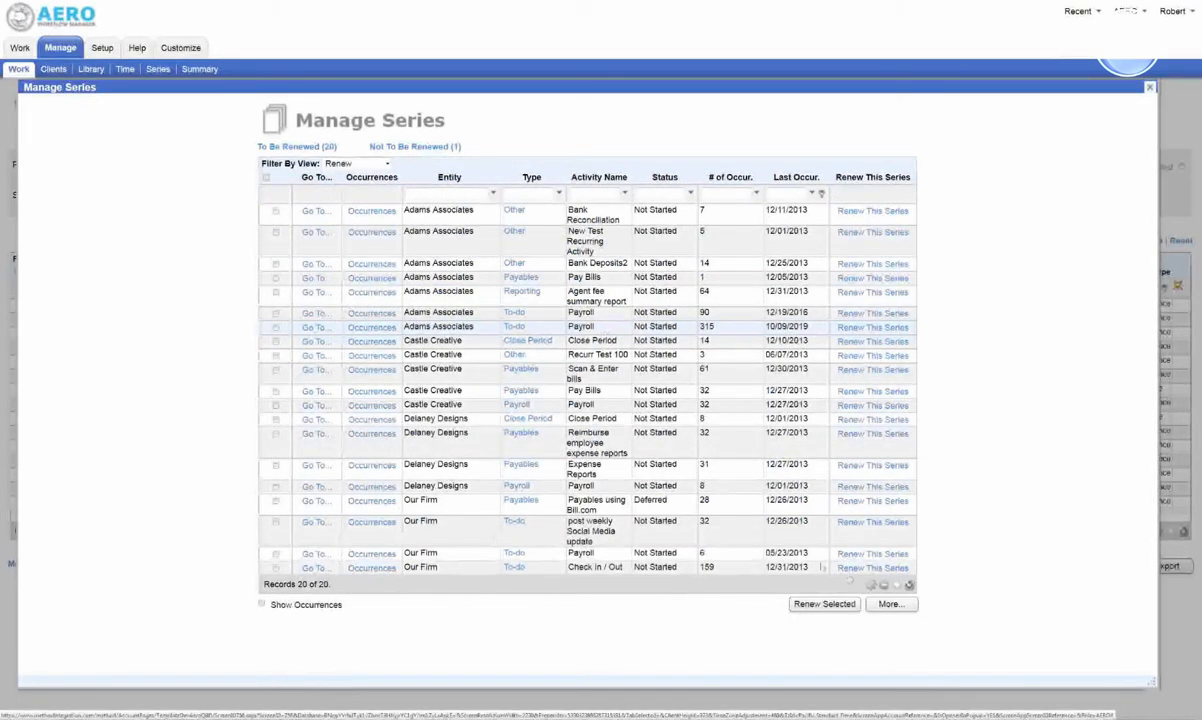
Hide the Activity Name column from the series list.
left_click(870, 587)
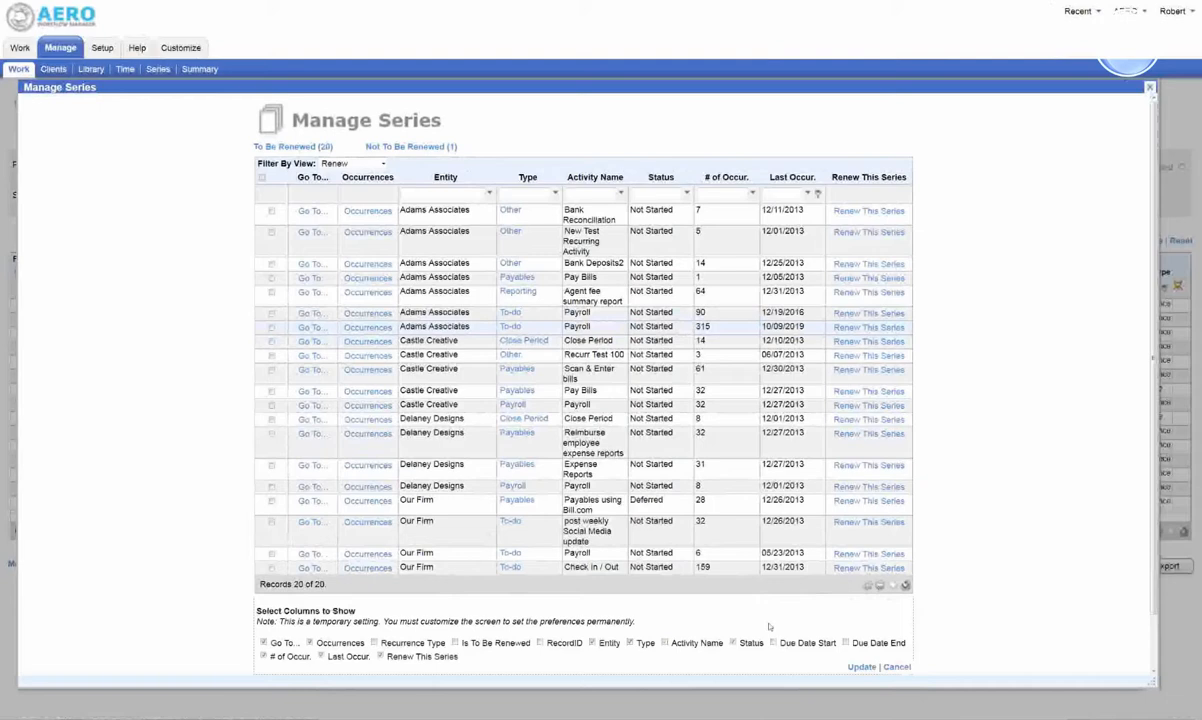
left_click(861, 666)
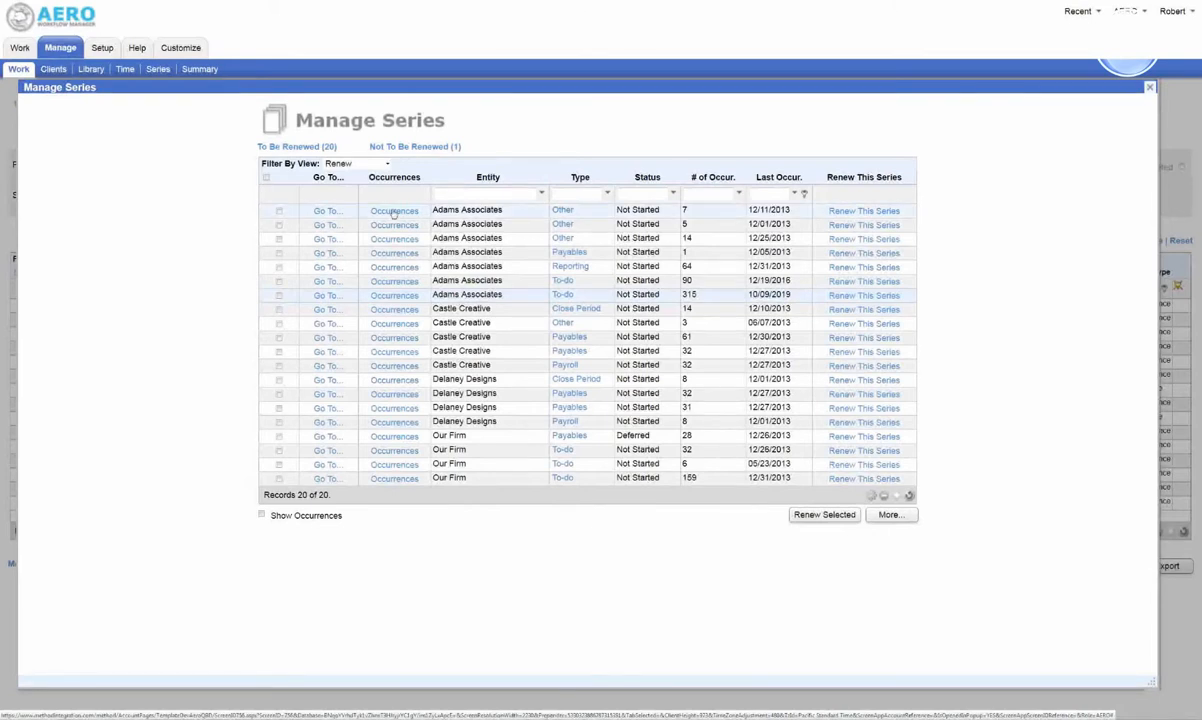
Display the occurrences of the first Adams Associates series, Bank Reconciliation, compare them with its list entry, and hide them.
left_click(781, 210)
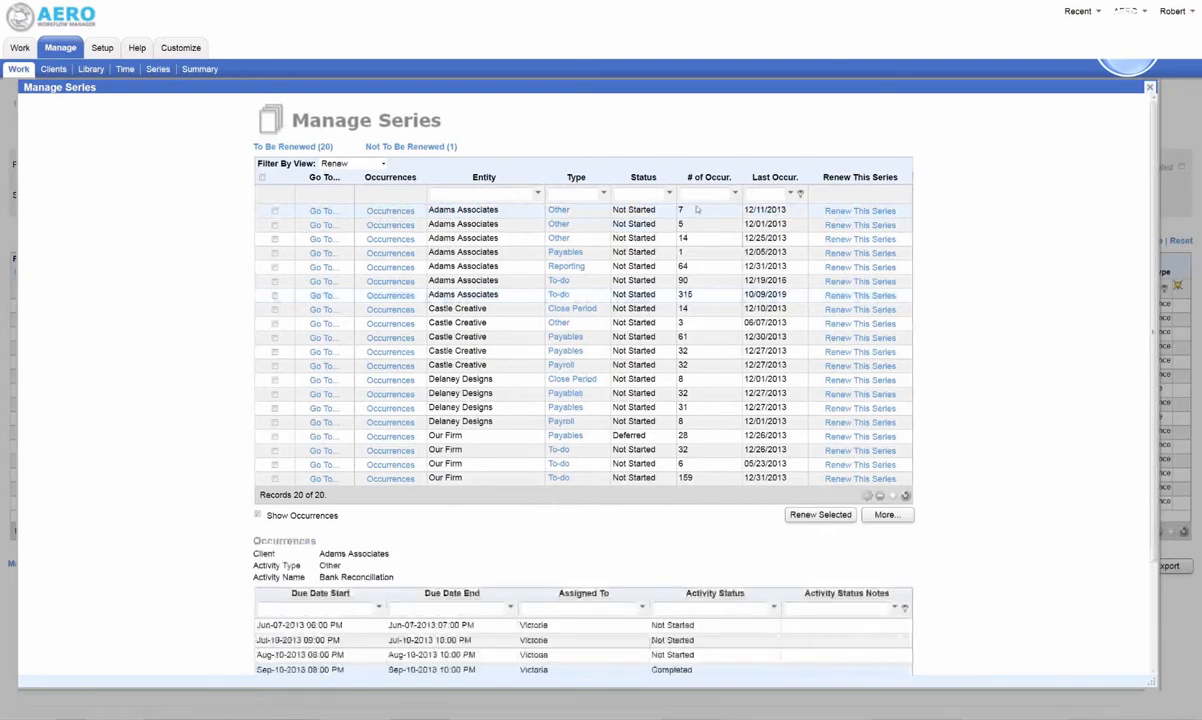
scroll(697, 209, "down", 1)
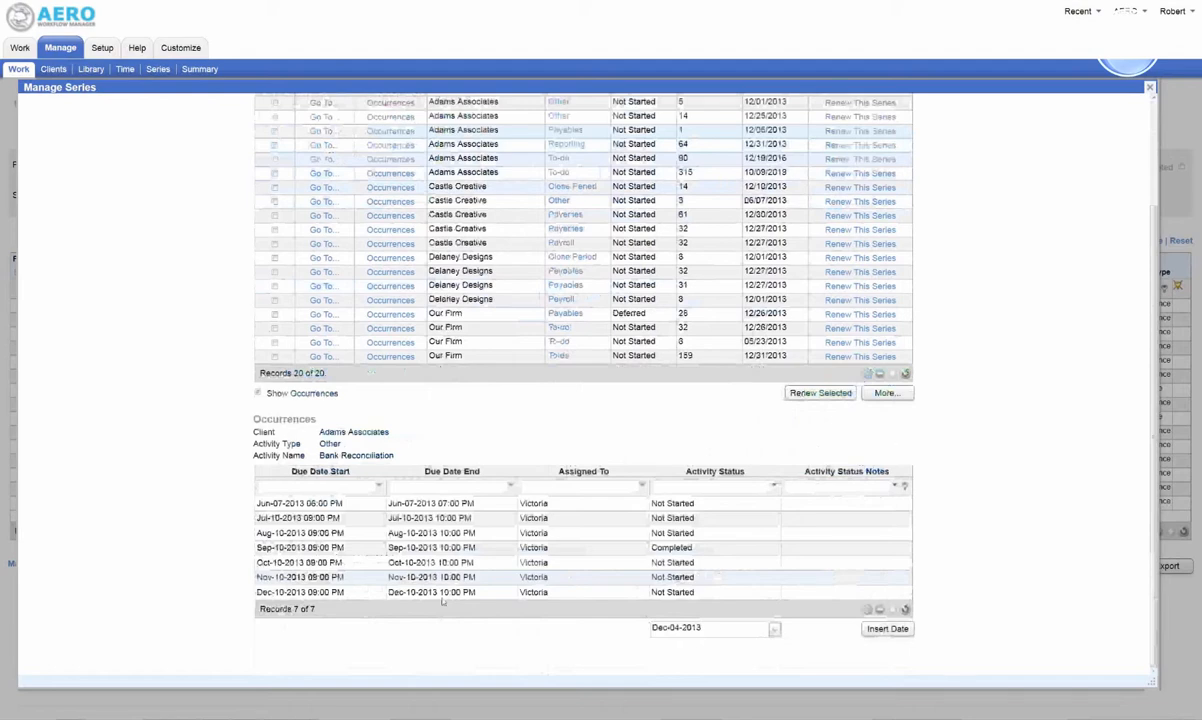
scroll(442, 601, "up", 1)
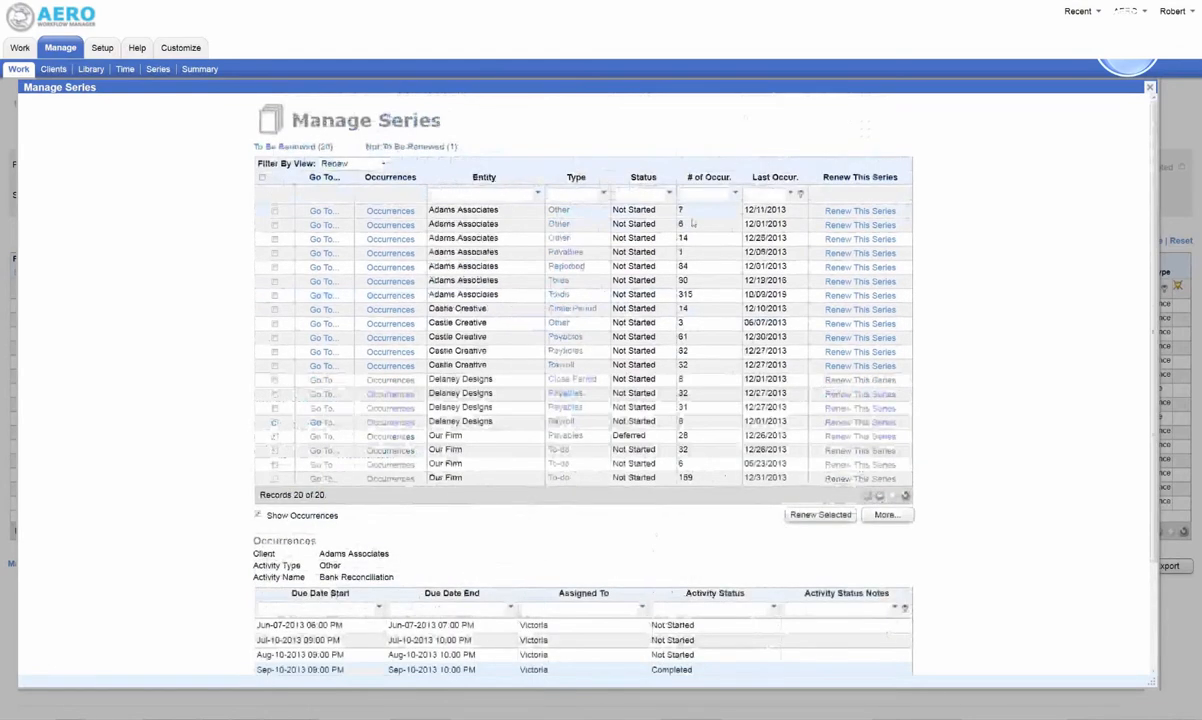
scroll(692, 222, "down", 1)
scroll(692, 222, "down", 1)
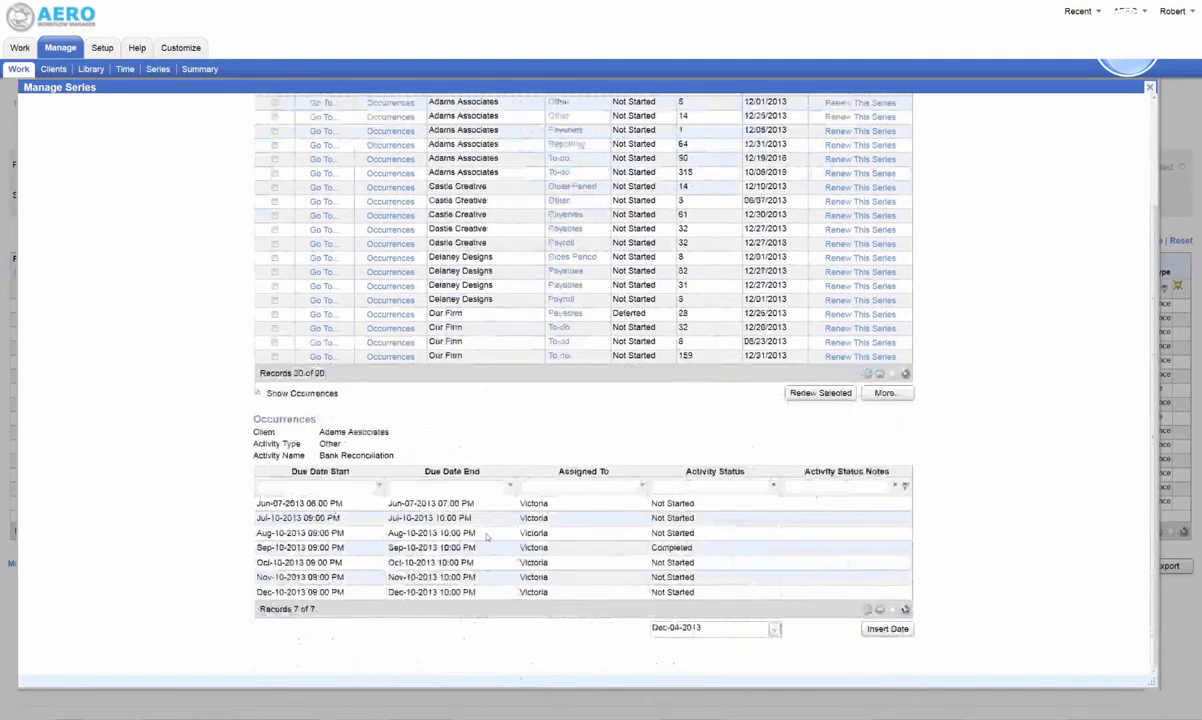
scroll(602, 270, "up", 1)
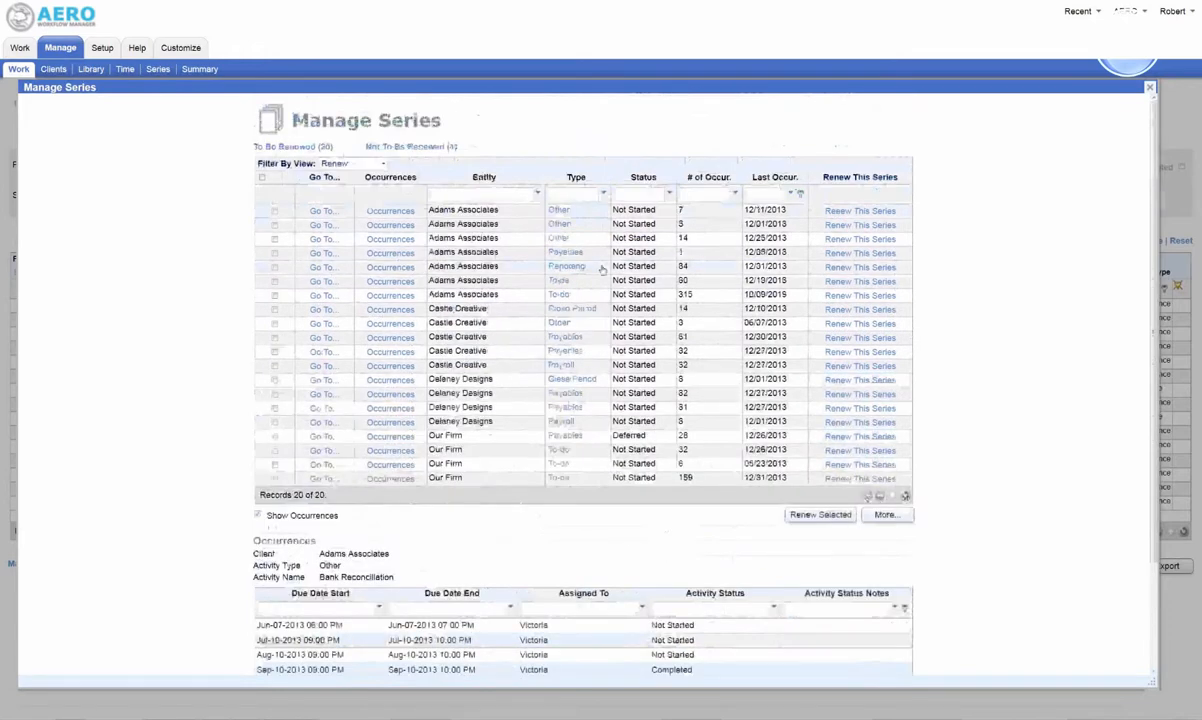
scroll(602, 270, "down", 1)
scroll(602, 270, "up", 1)
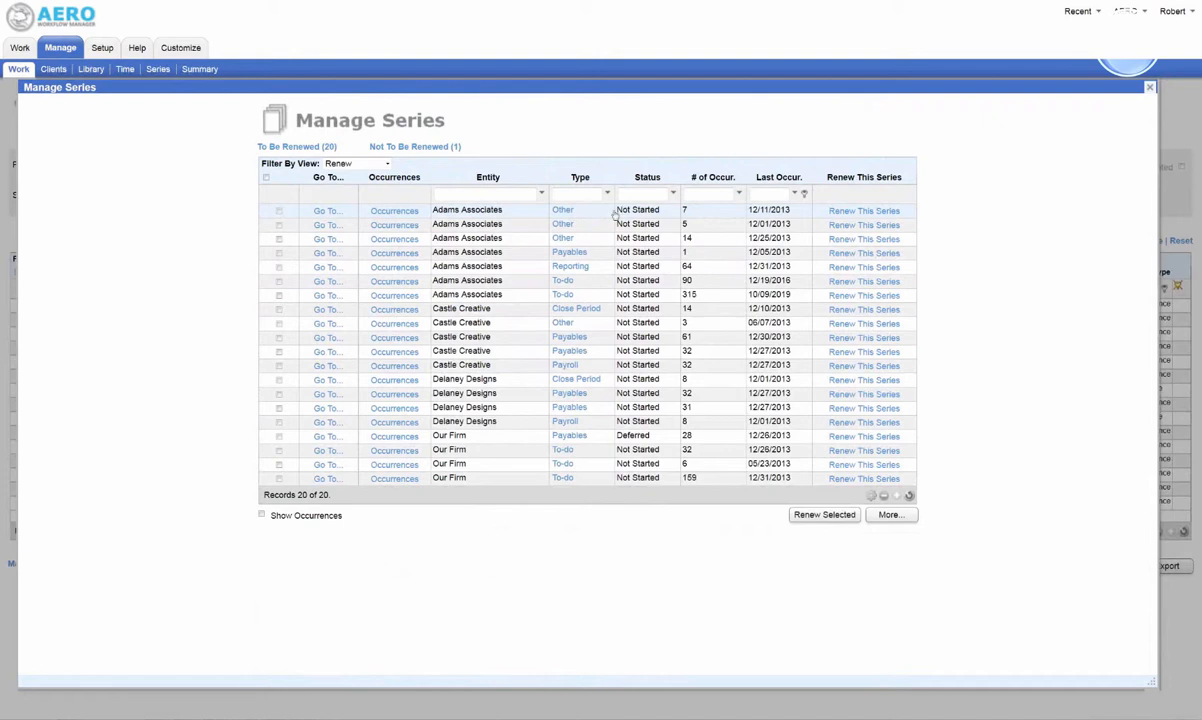
Select the first two Adams Associates series of type Other and renew them together.
left_click(318, 212)
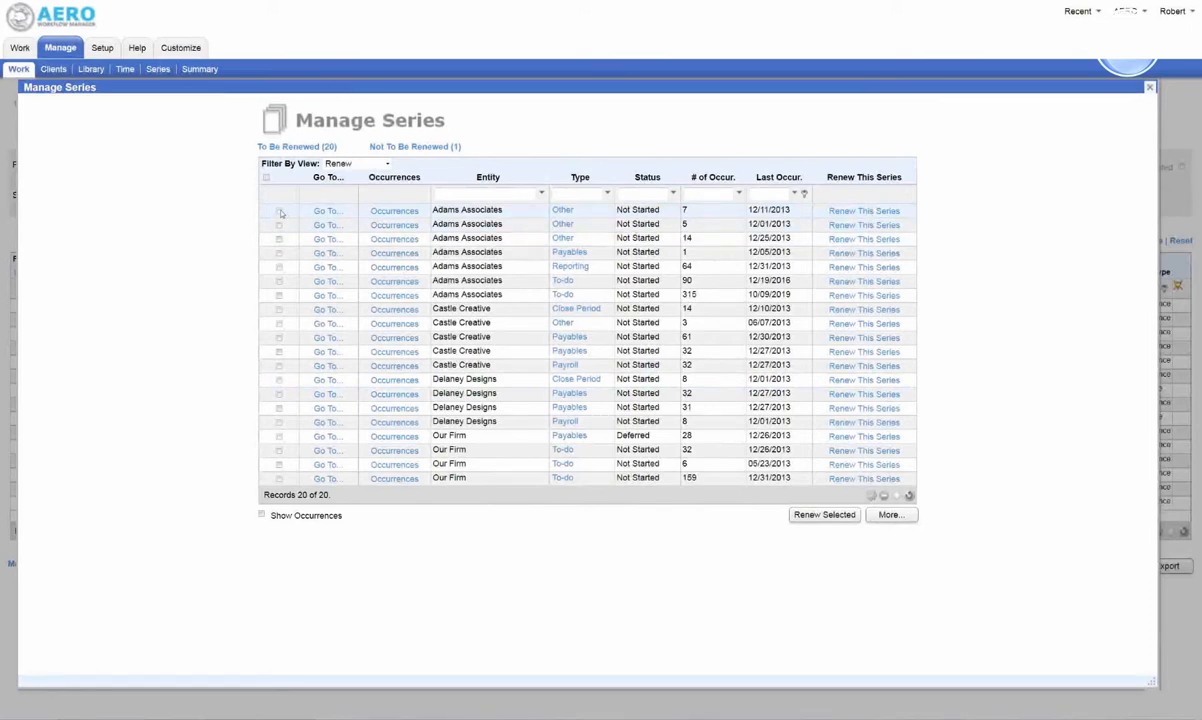
left_click(280, 212)
left_click(279, 226)
left_click(266, 179)
left_click(279, 211)
left_click(280, 226)
left_click(812, 516)
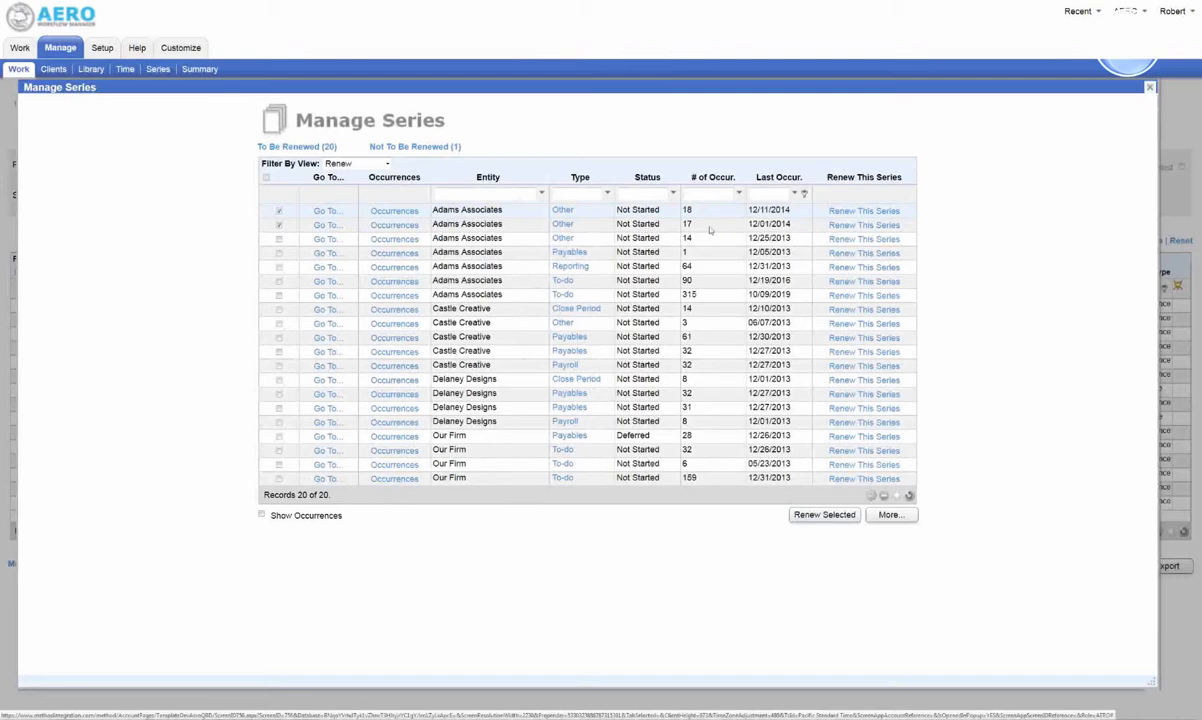
Mark the Adams Associates series in the Do Not Renew view as to be renewed, and close the series manager.
left_click(413, 148)
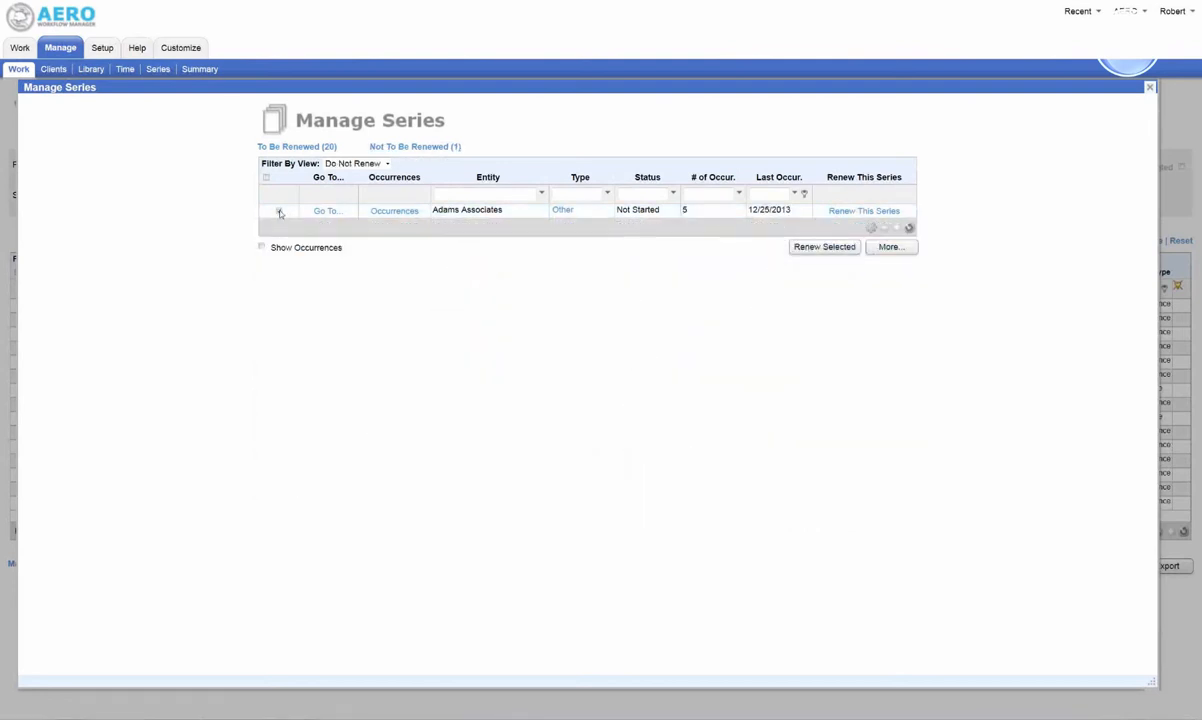
left_click(279, 211)
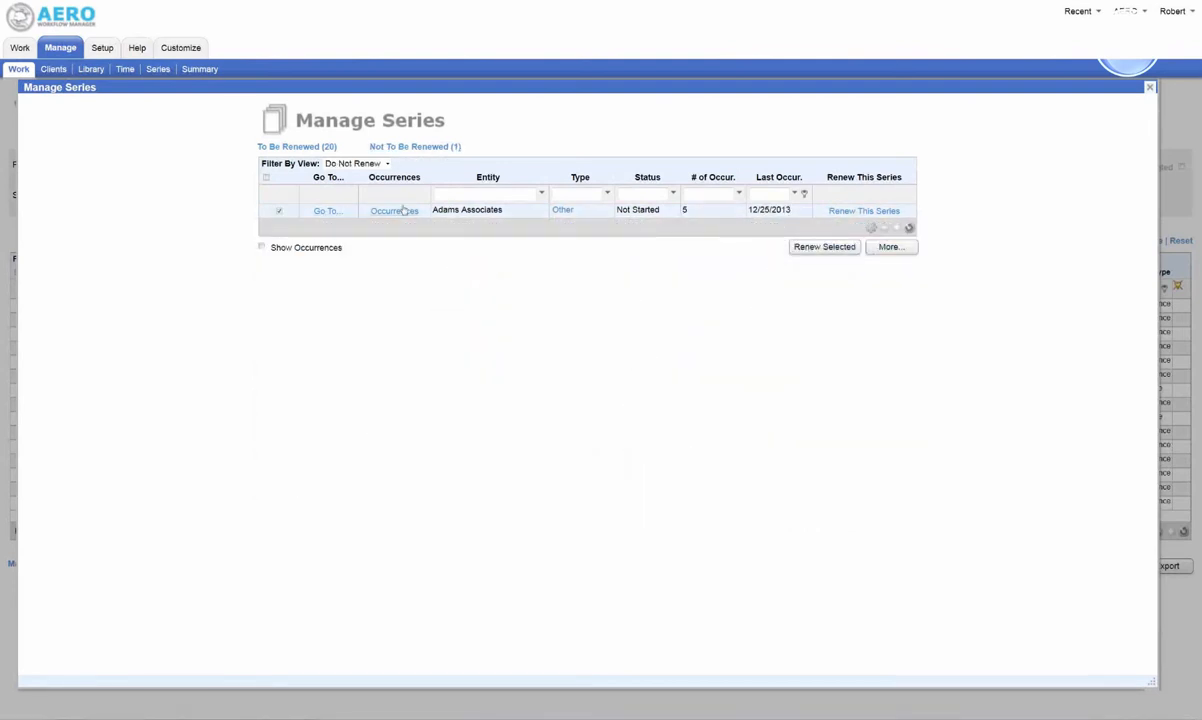
left_click(901, 249)
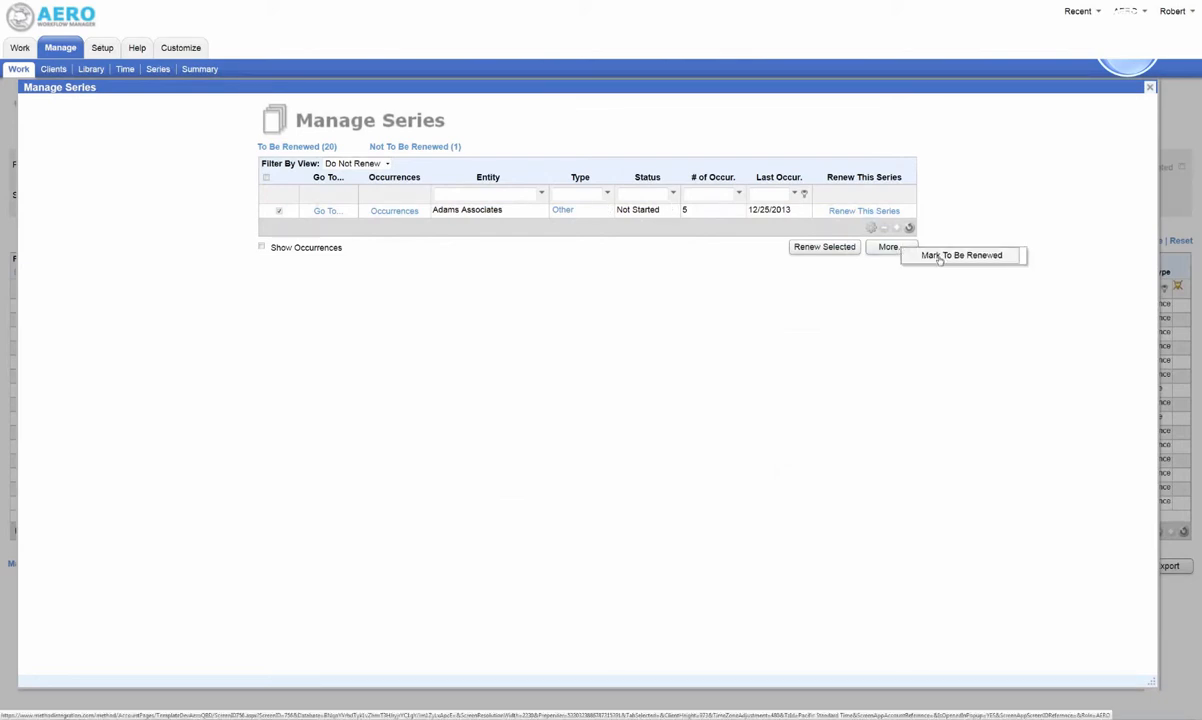
left_click(939, 258)
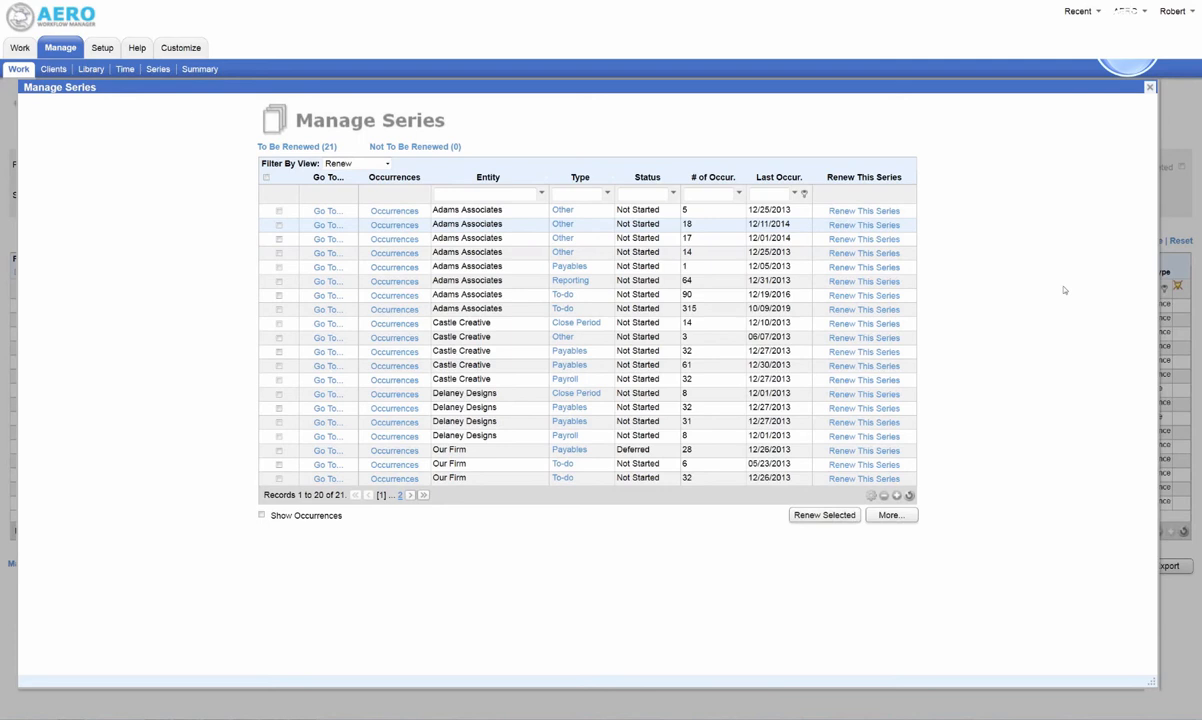
left_click(1149, 89)
left_click(1149, 89)
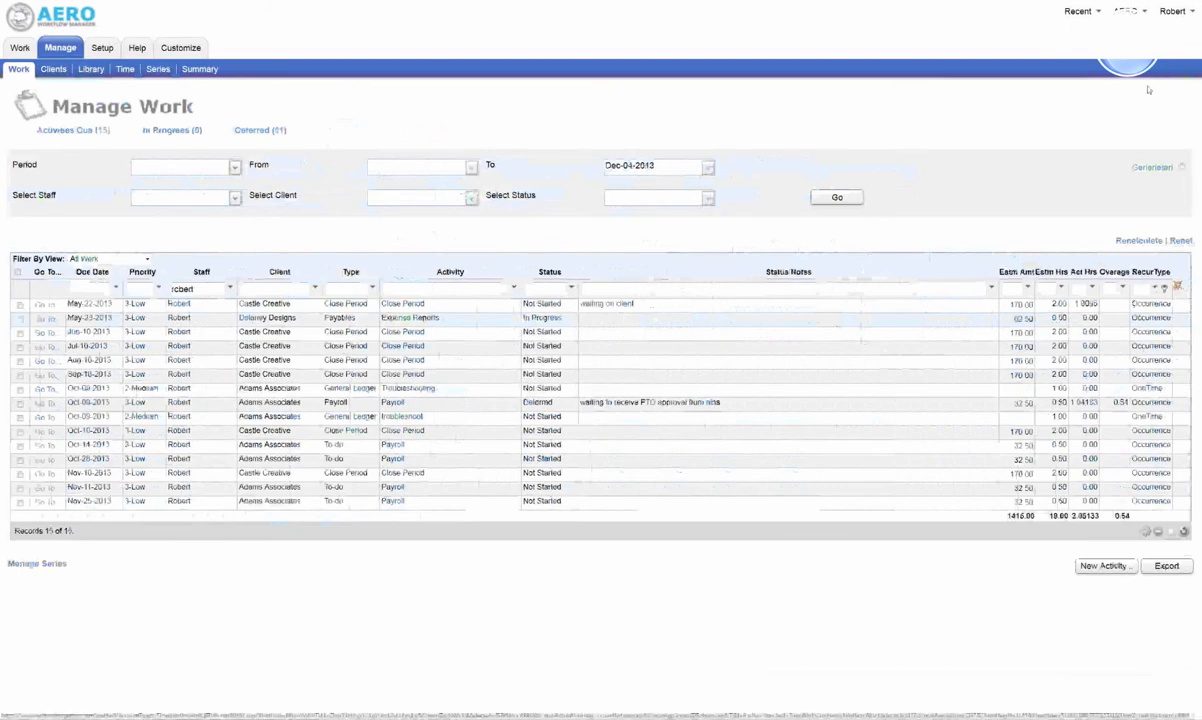